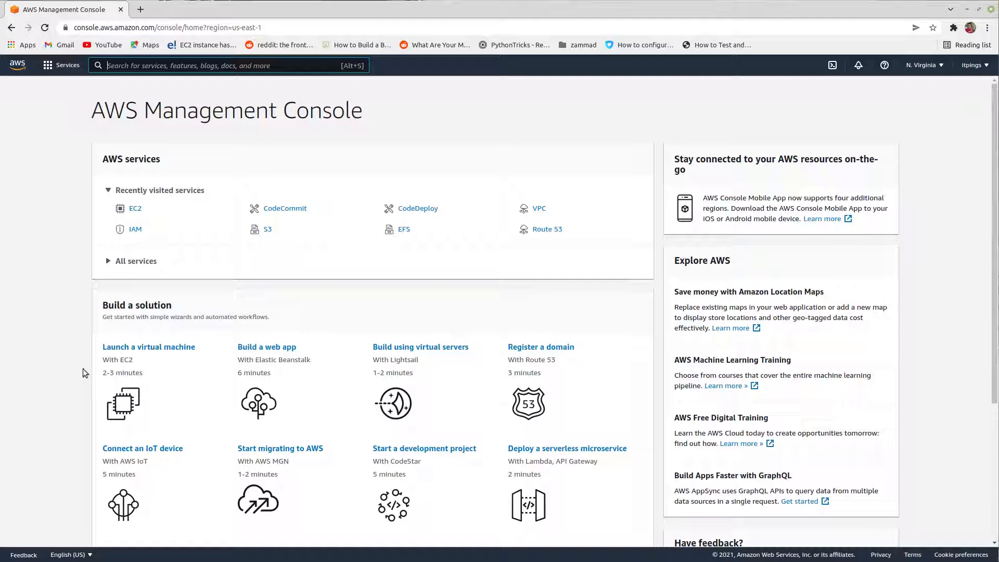
# Step: Switch to the AWS-Code-Commit-Final notes and append 2 to webdev in the user creation, full access and security credential lines
pyautogui.moveTo(155, 550)
pyautogui.click(157, 517)
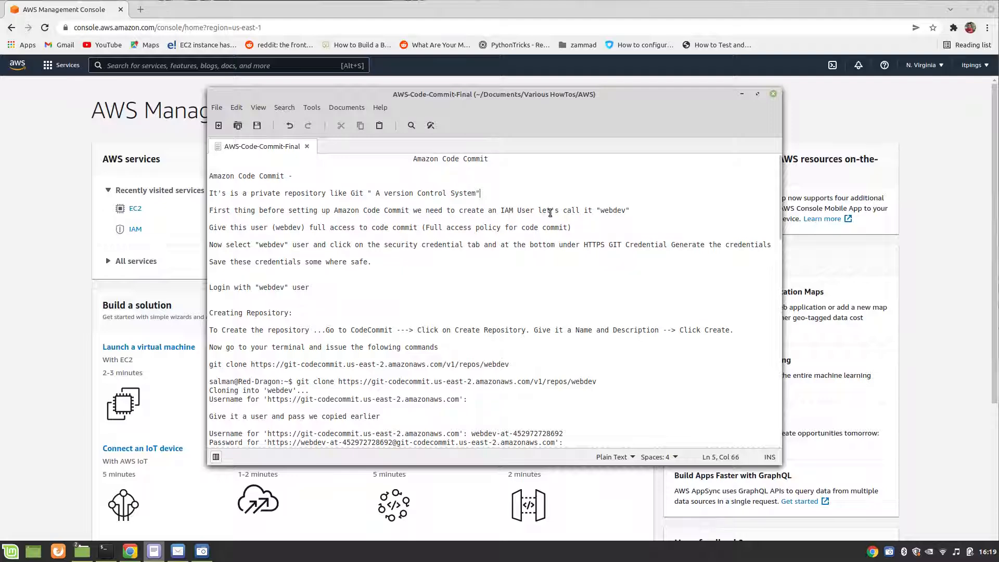
pyautogui.click(625, 209)
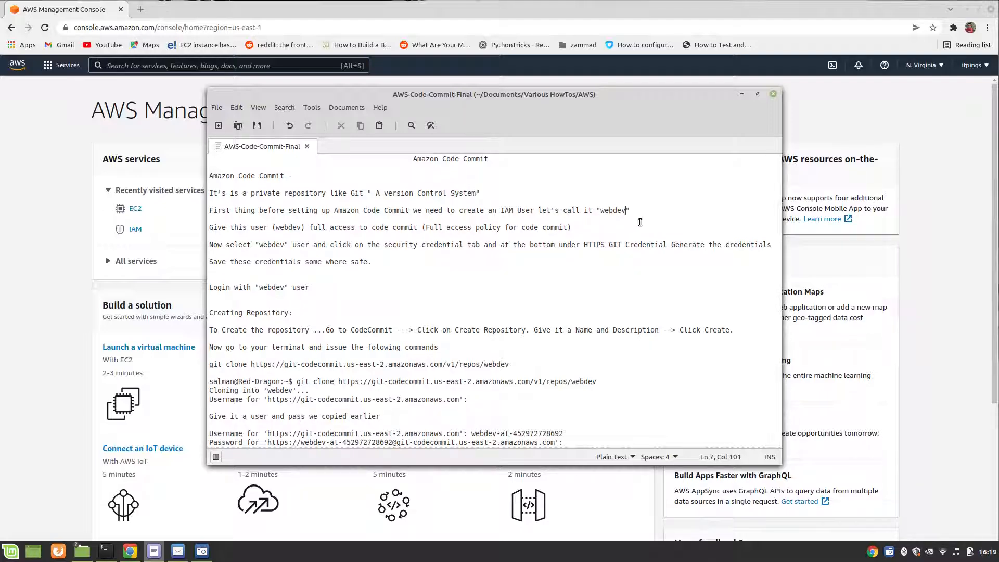
pyautogui.write('2')
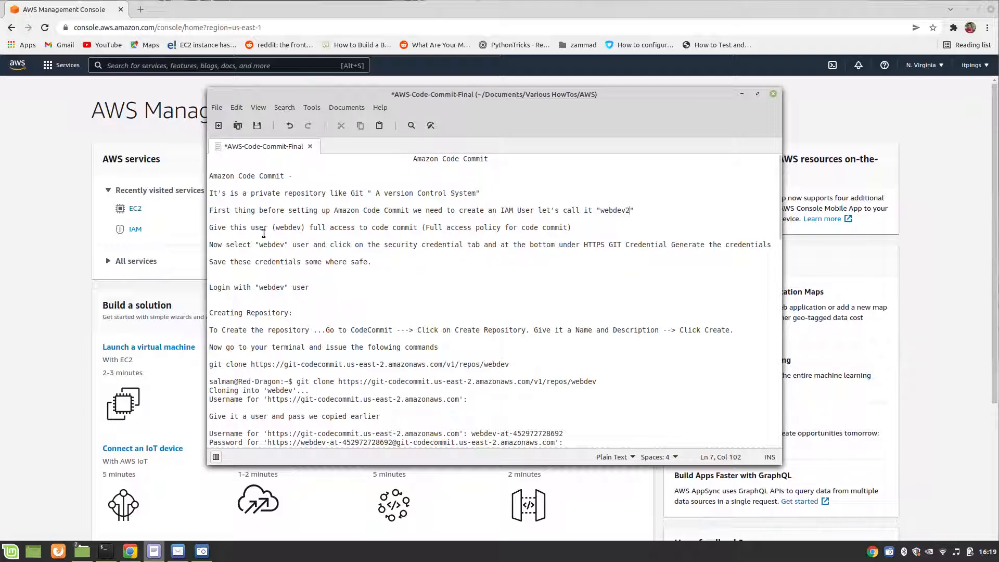
pyautogui.click(300, 228)
pyautogui.write('2')
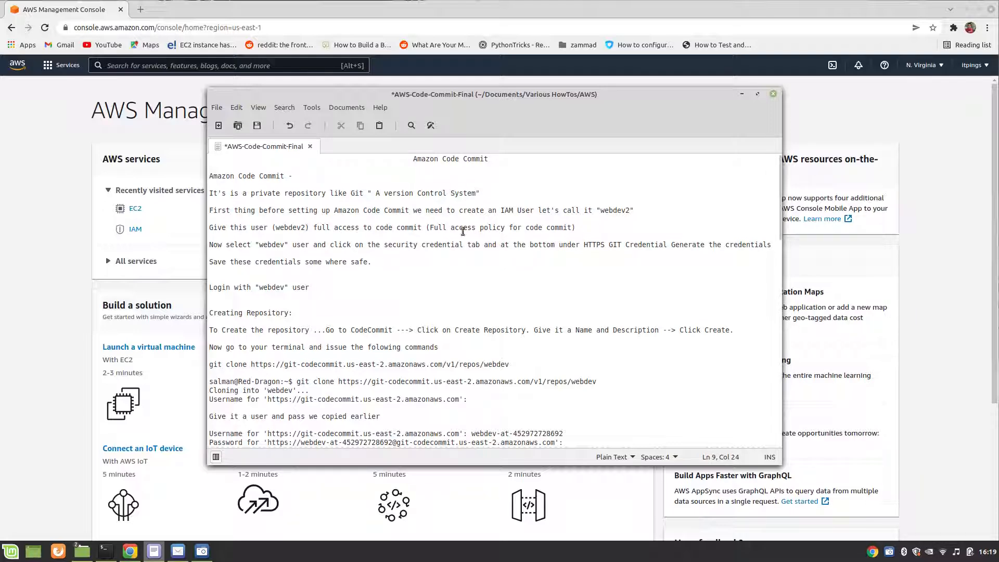
pyautogui.click(286, 243)
pyautogui.write('2')
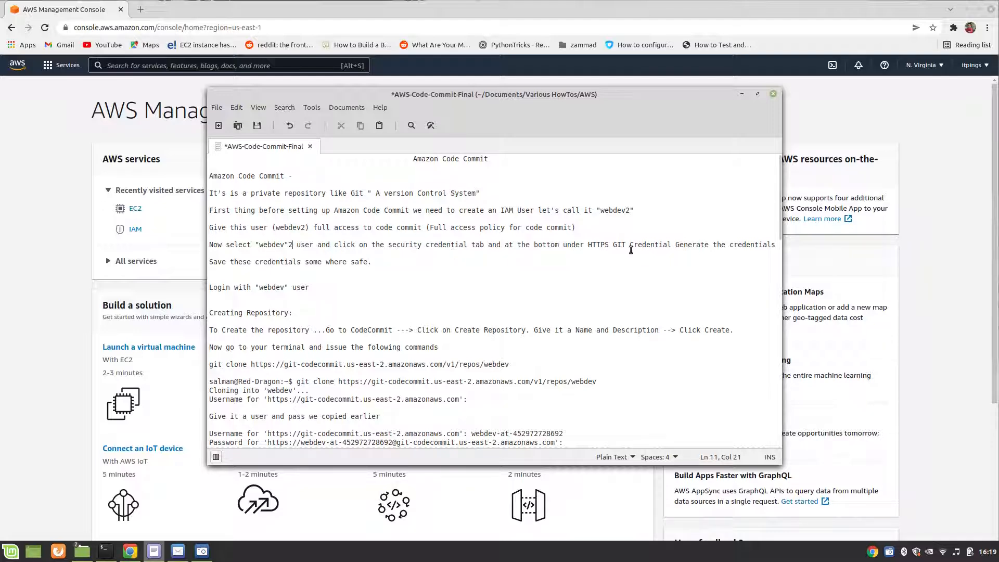
pyautogui.click(741, 95)
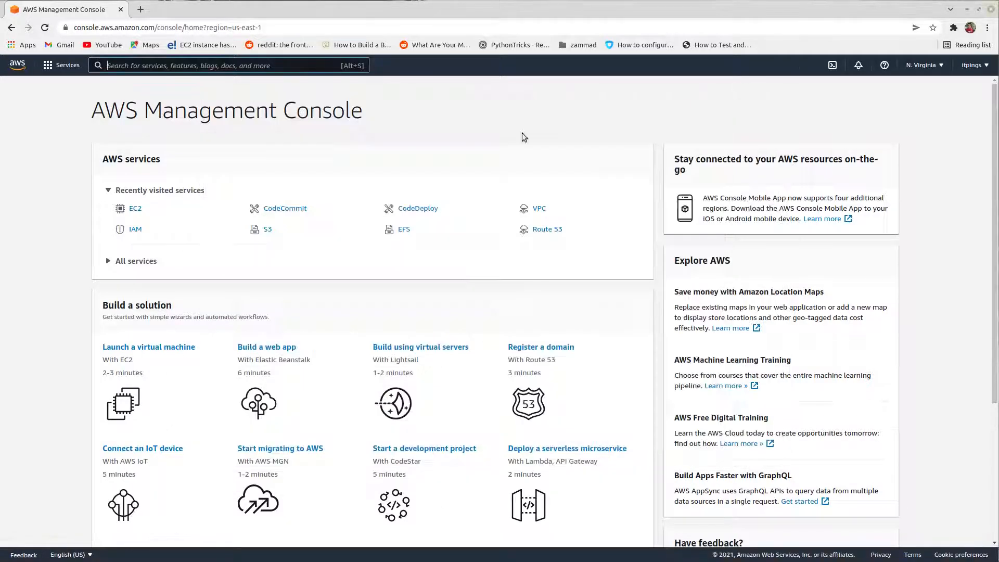
# Step: Start adding a new user in IAM with the user name webdev2
pyautogui.click(136, 230)
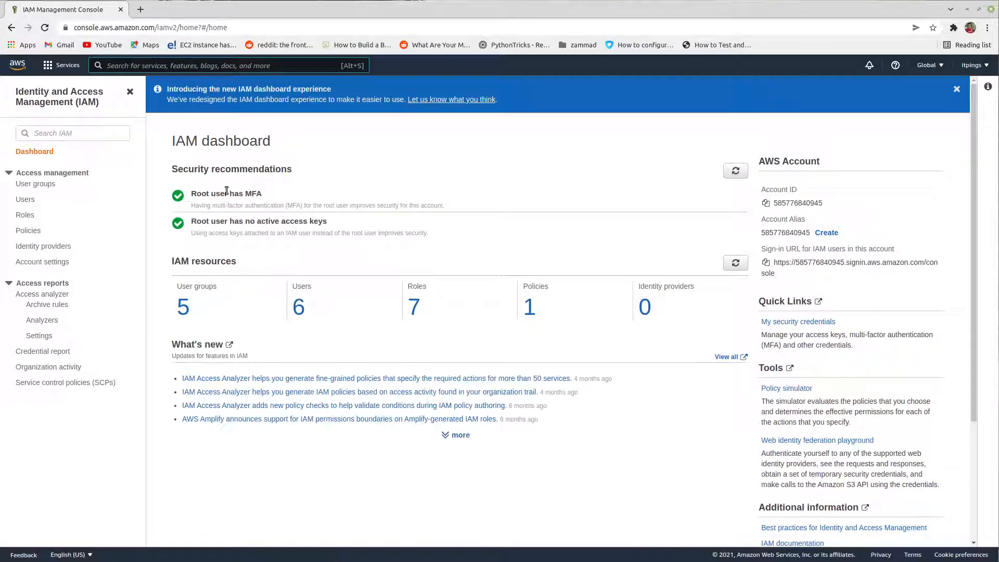
pyautogui.click(27, 200)
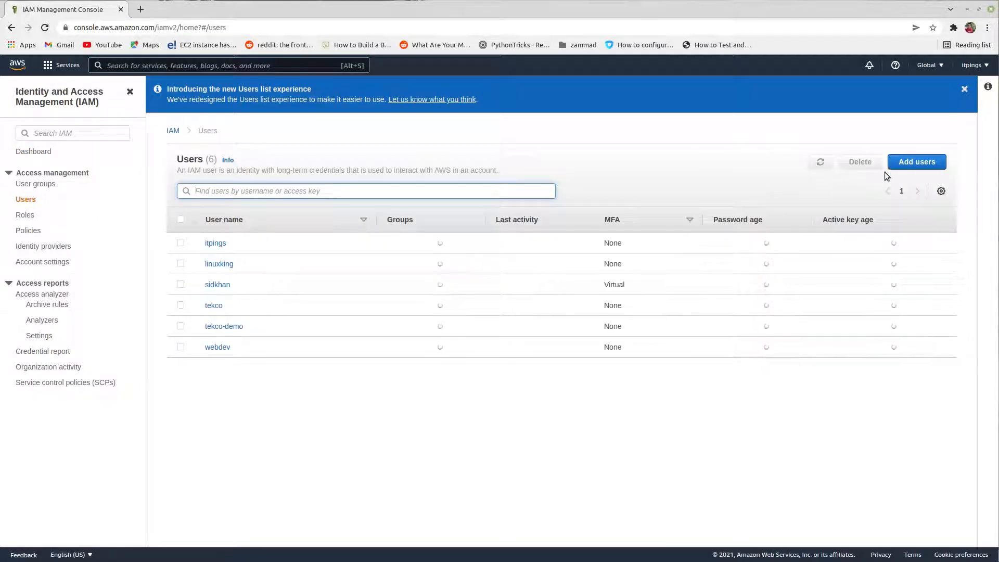
pyautogui.click(906, 162)
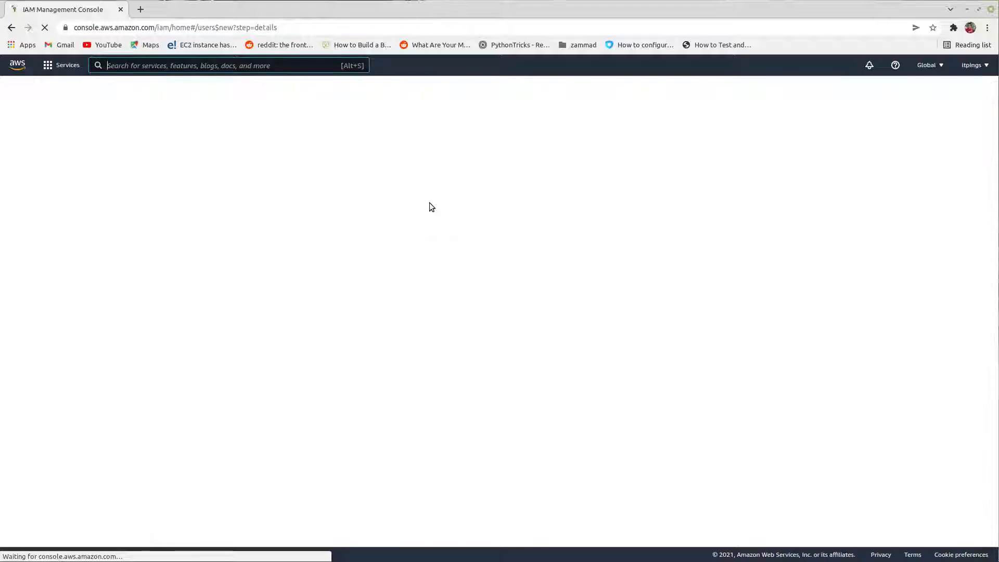
pyautogui.click(426, 171)
pyautogui.write('w')
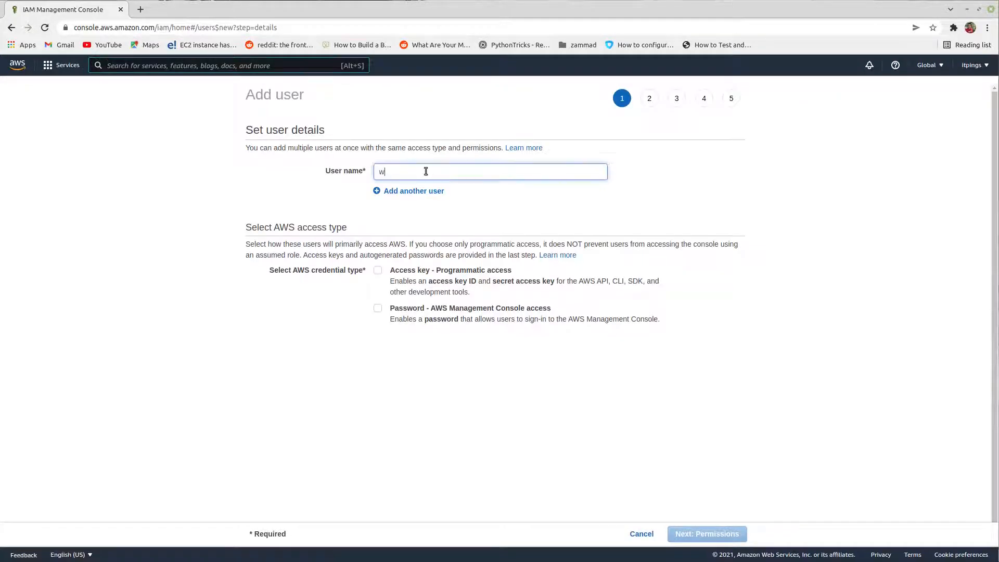
pyautogui.write('ebdev')
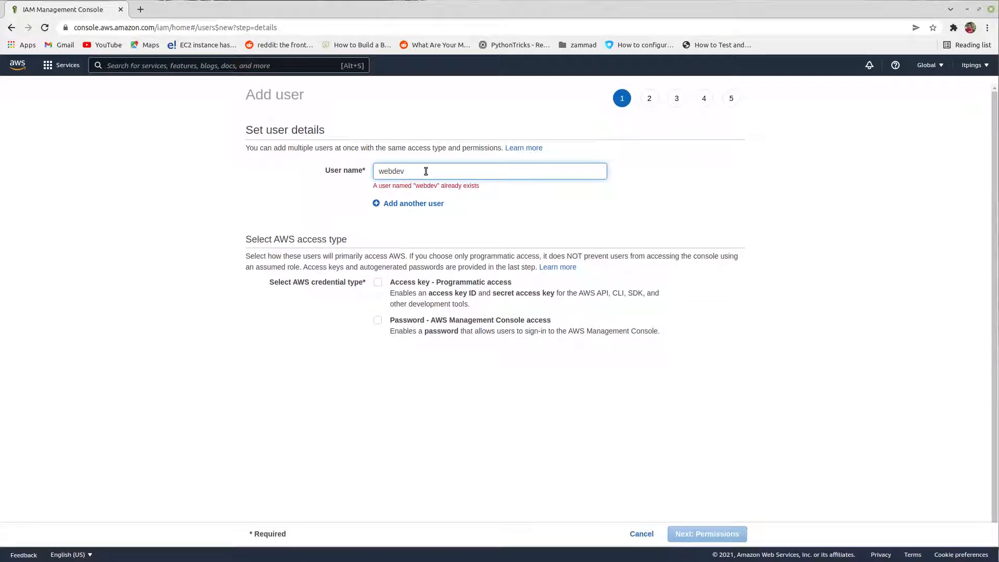
pyautogui.write('2')
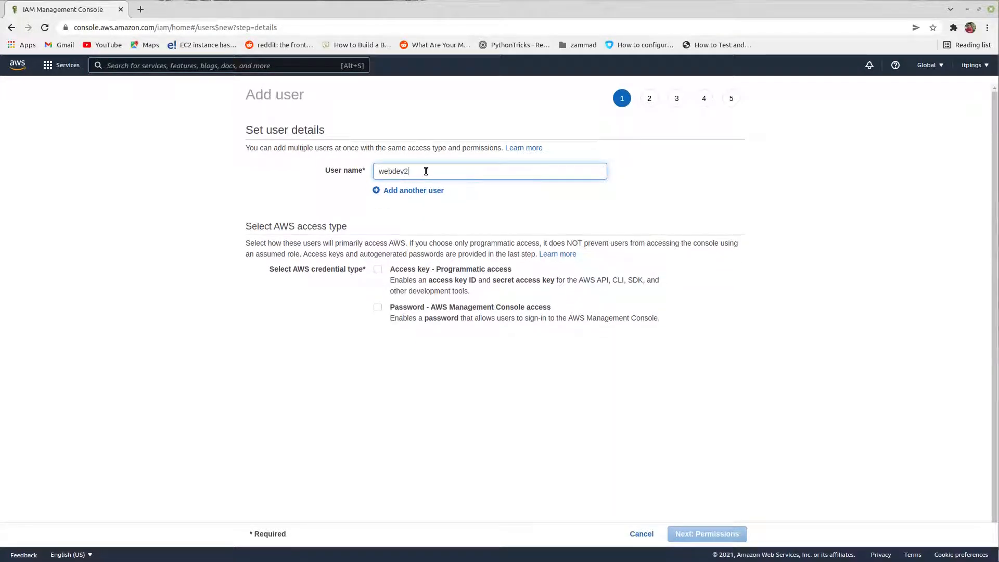
# Step: Give the user programmatic and AWS Management Console access, and enter a custom console password that meets the account's password policy
pyautogui.click(377, 269)
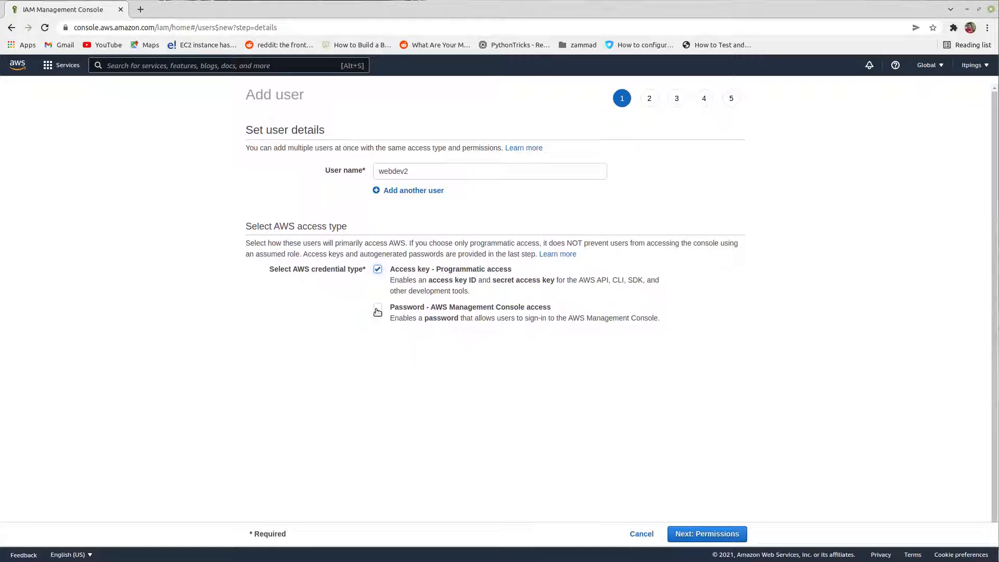
pyautogui.click(377, 310)
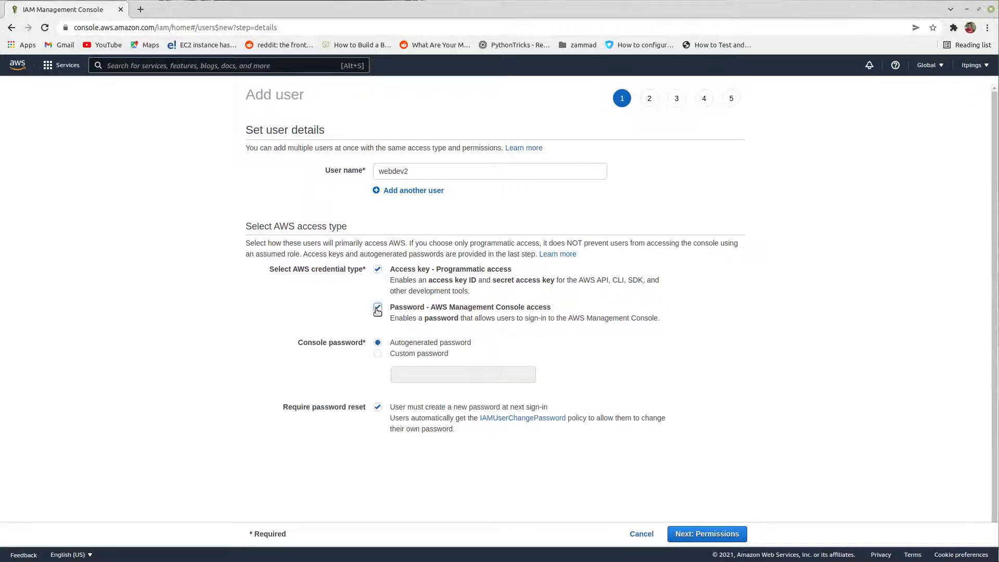
pyautogui.click(378, 356)
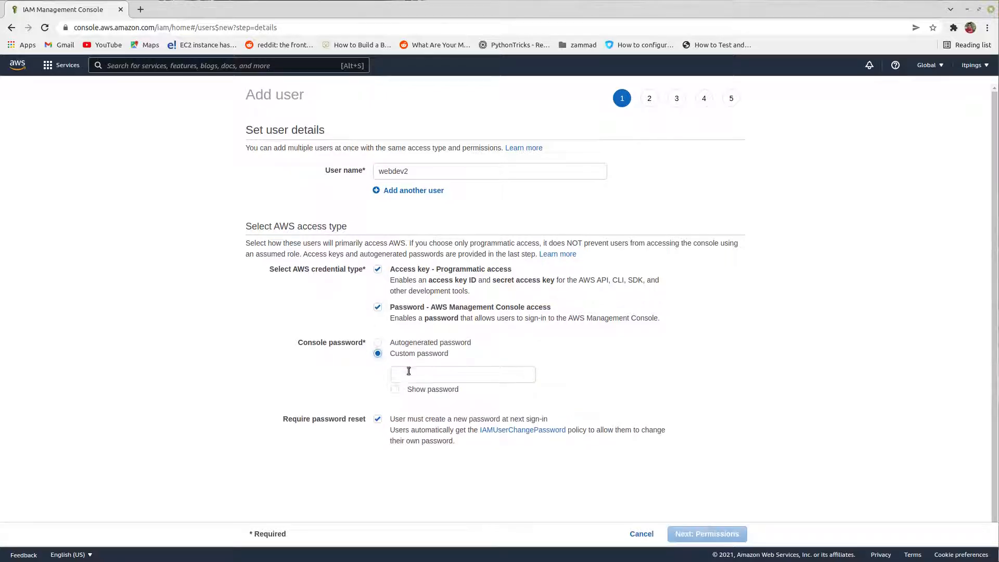
pyautogui.click(415, 377)
pyautogui.write('•••')
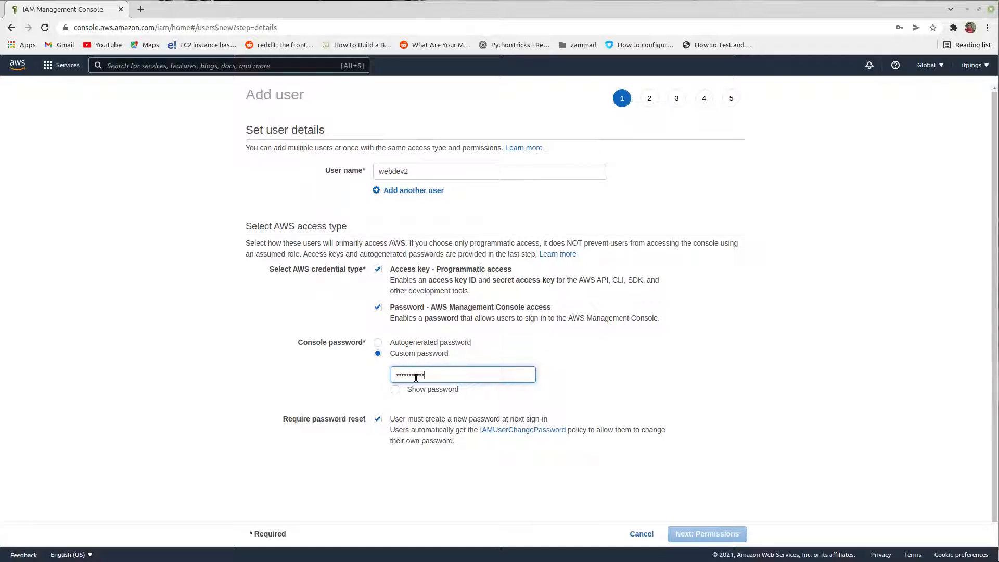
pyautogui.click(394, 389)
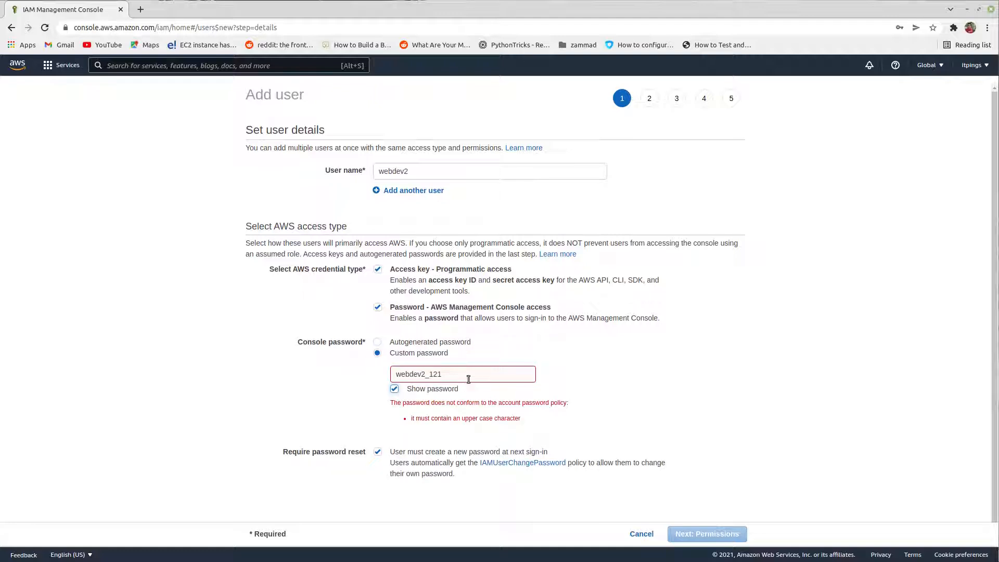
pyautogui.click(396, 372)
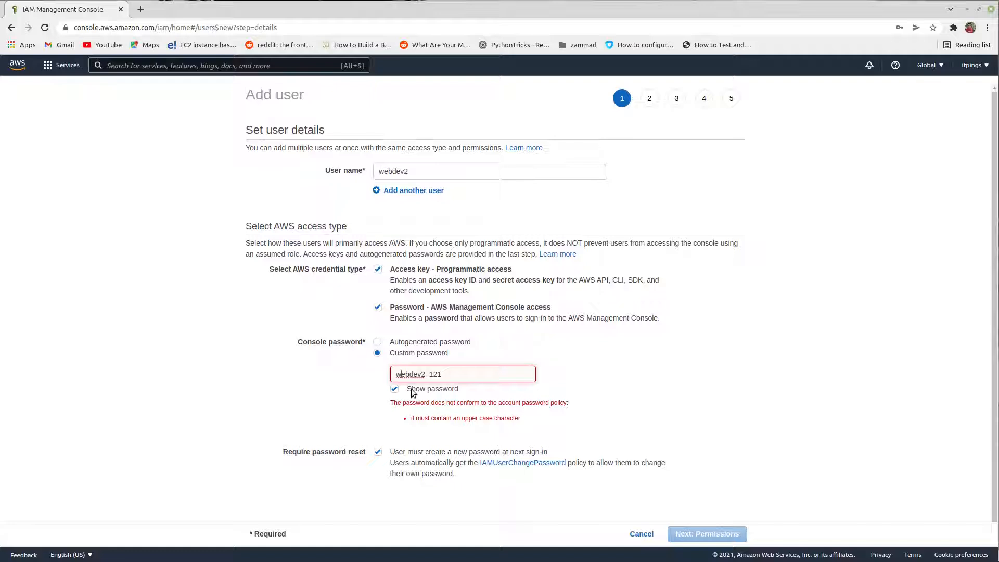
pyautogui.press('BackSpace')
pyautogui.write('W')
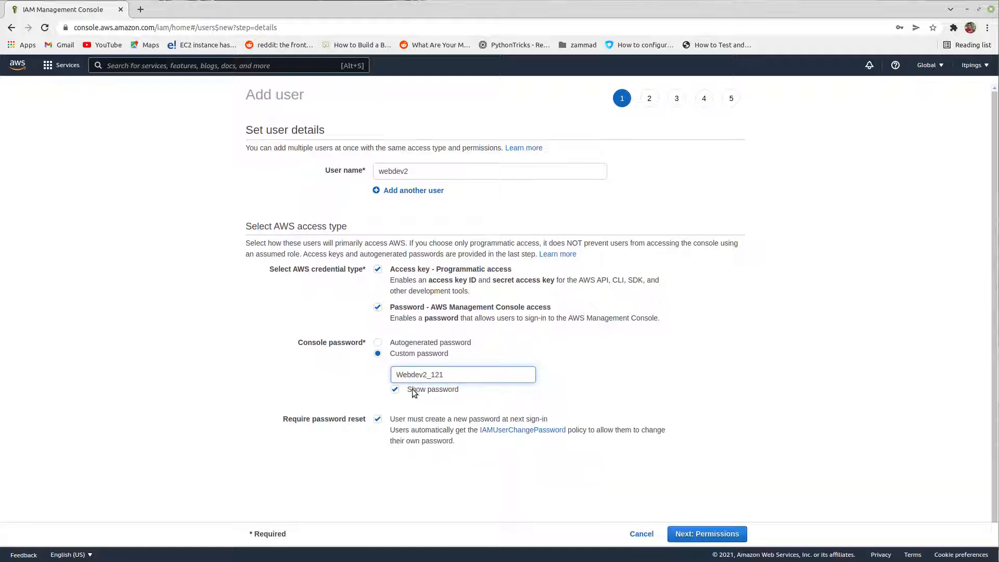
pyautogui.click(579, 373)
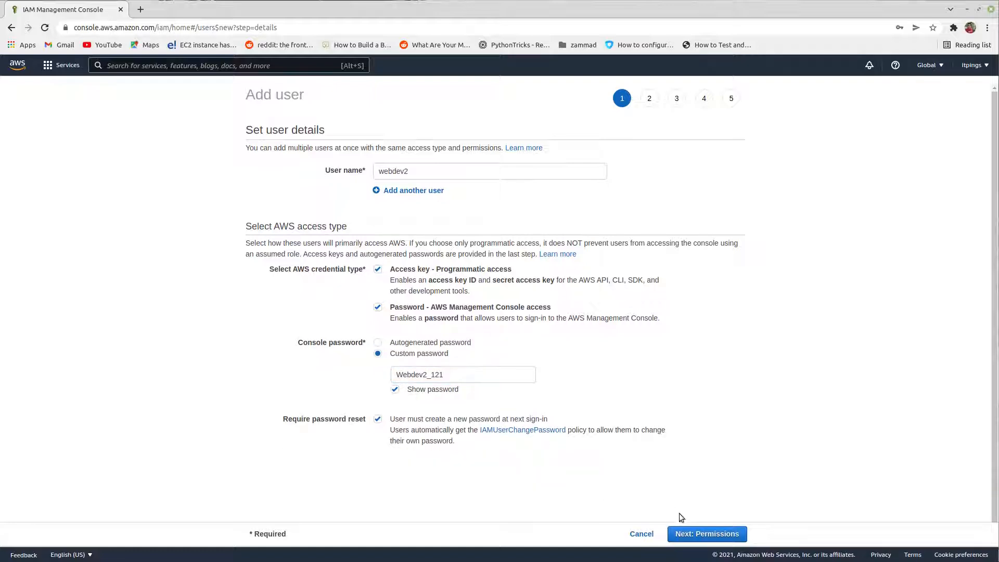
# Step: Turn off the required password reset and create the user without any group, permissions or tags
pyautogui.click(378, 420)
pyautogui.click(728, 534)
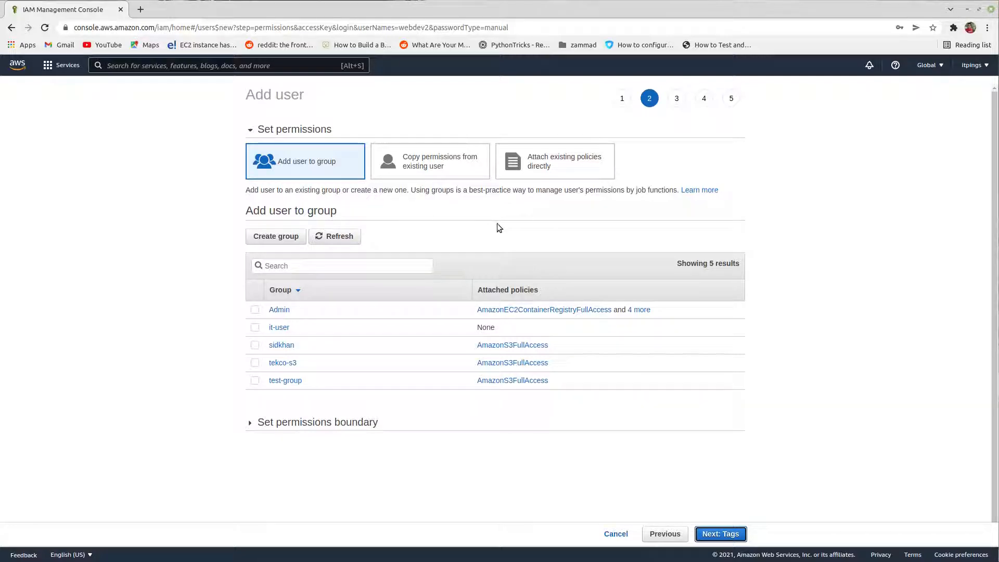
pyautogui.click(722, 533)
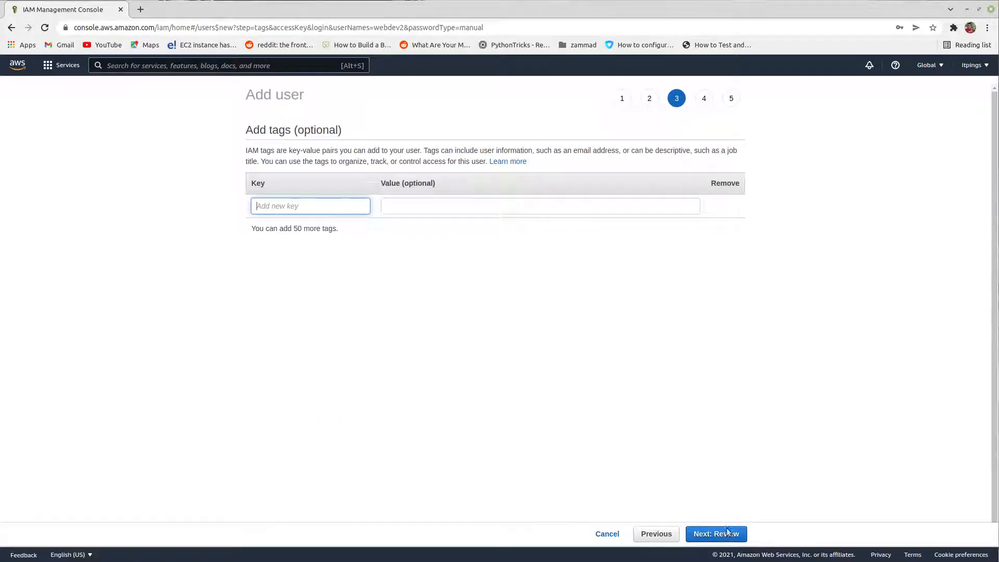
pyautogui.click(727, 532)
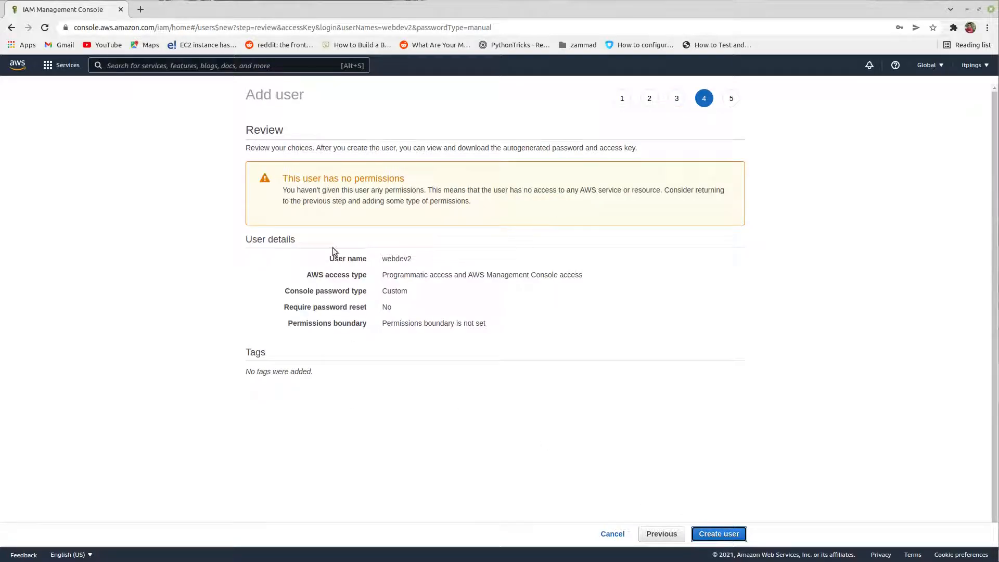
pyautogui.click(720, 536)
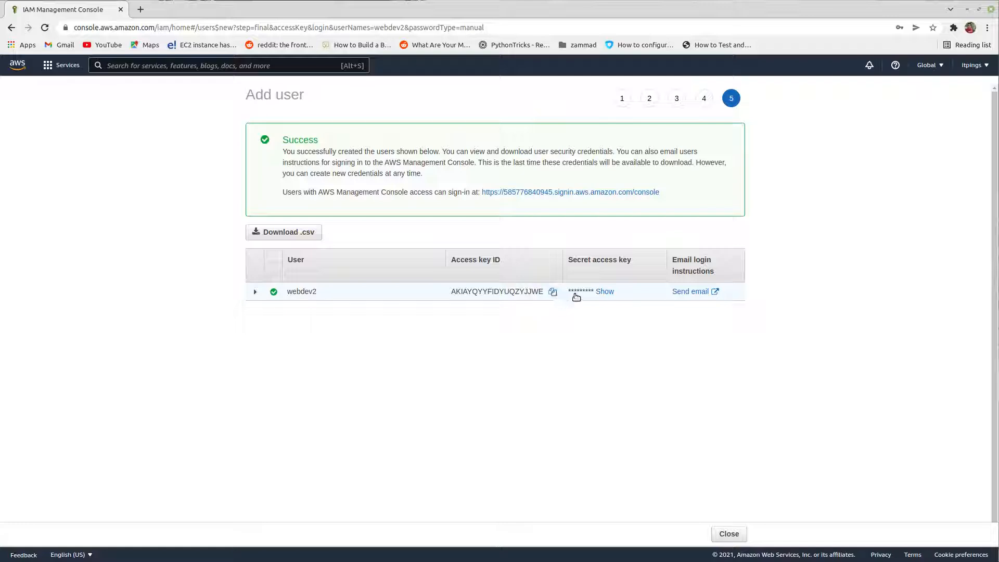
# Step: Reveal webdev2's secret access key, and paste the access key ID into a new text editor document after the label "AK ="
pyautogui.click(605, 292)
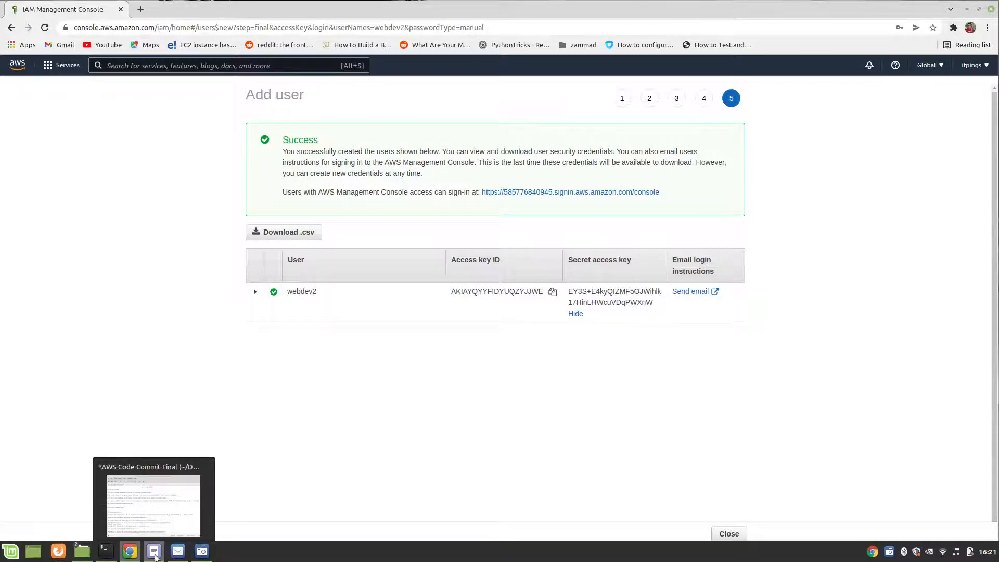
pyautogui.click(155, 557)
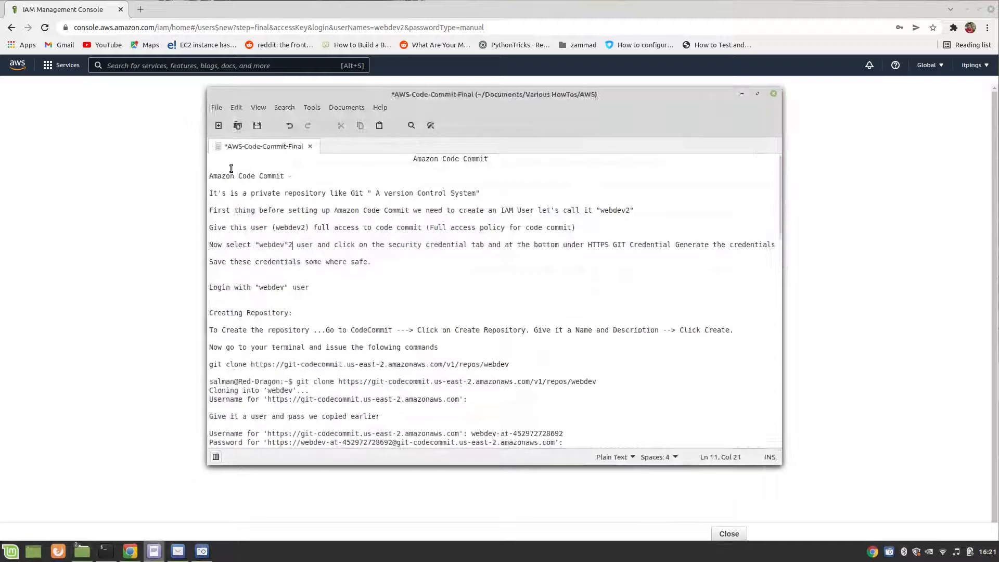
pyautogui.click(219, 125)
pyautogui.write('A')
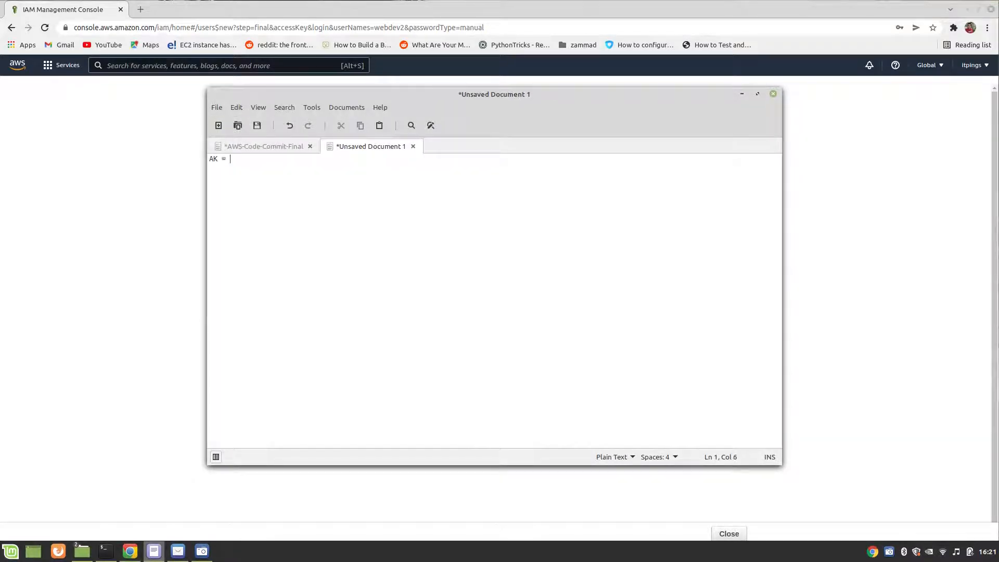
pyautogui.write('K =')
pyautogui.hotkey('ctrl', 'v')
pyautogui.press('Return')
# Step: Add the label "SK =" on a new line and paste webdev2's secret access key from the browser after it
pyautogui.write('SK =')
pyautogui.click(835, 264)
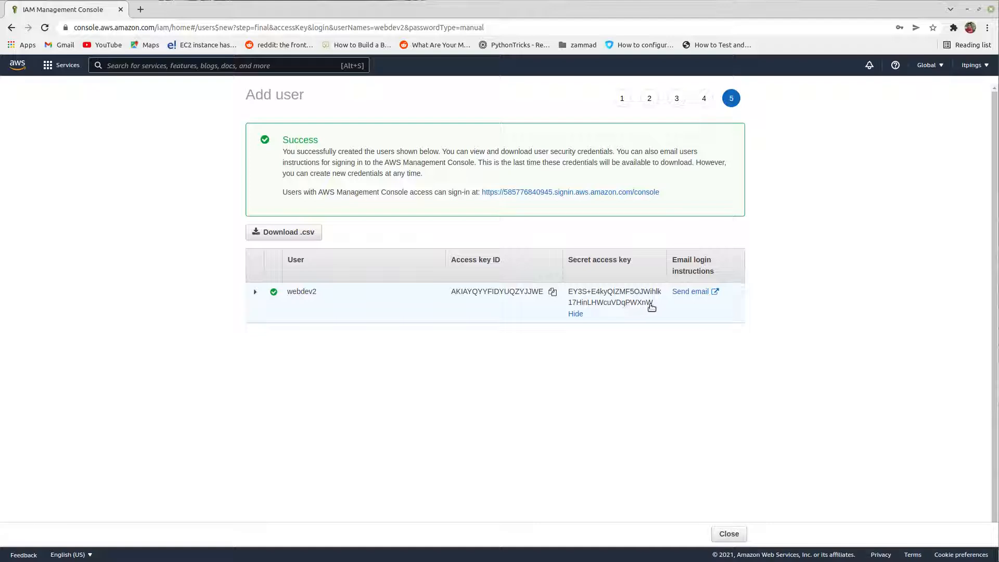
pyautogui.moveTo(654, 308); pyautogui.dragTo(569, 293)
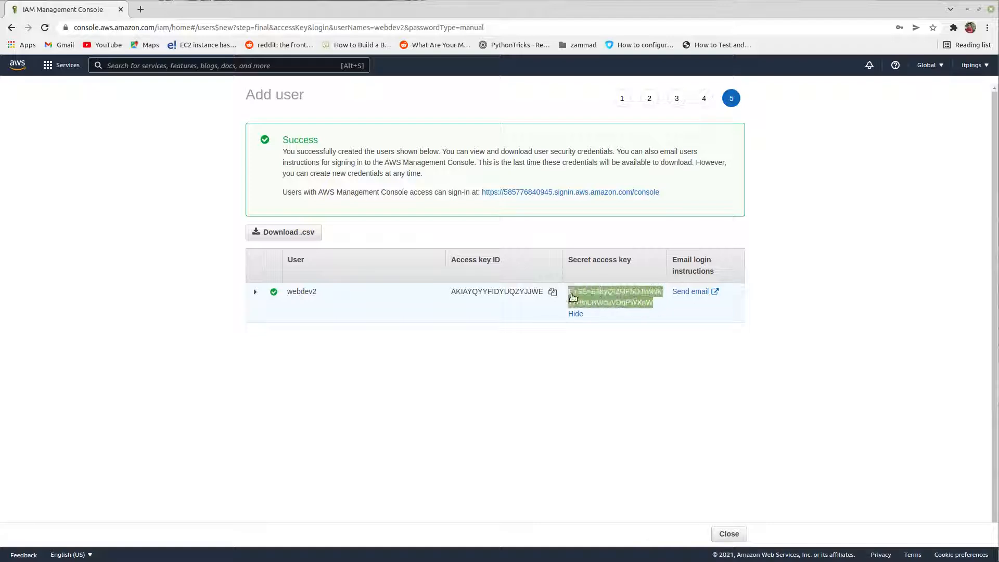
pyautogui.rightClick(588, 297)
pyautogui.click(603, 305)
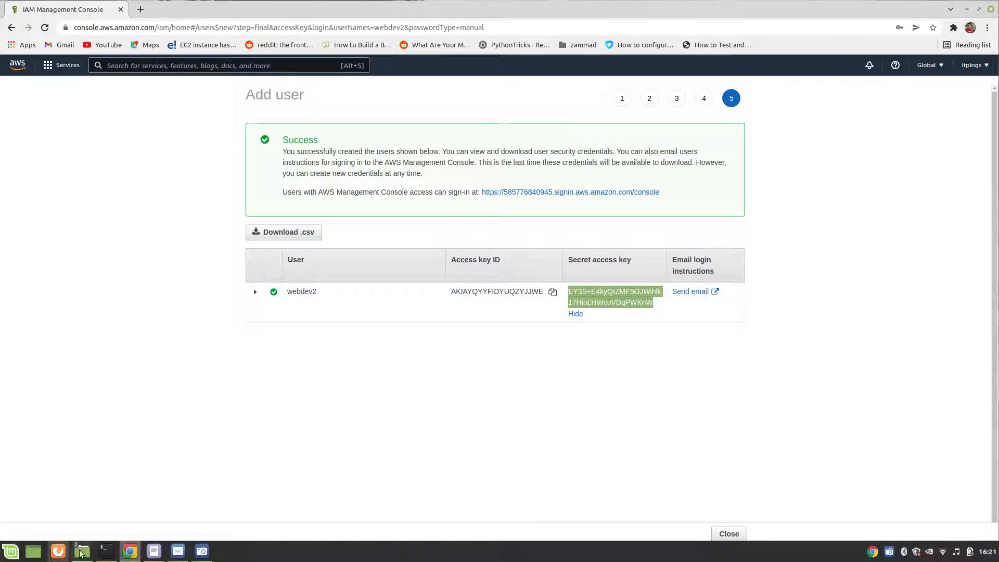
pyautogui.moveTo(153, 551)
pyautogui.click(168, 509)
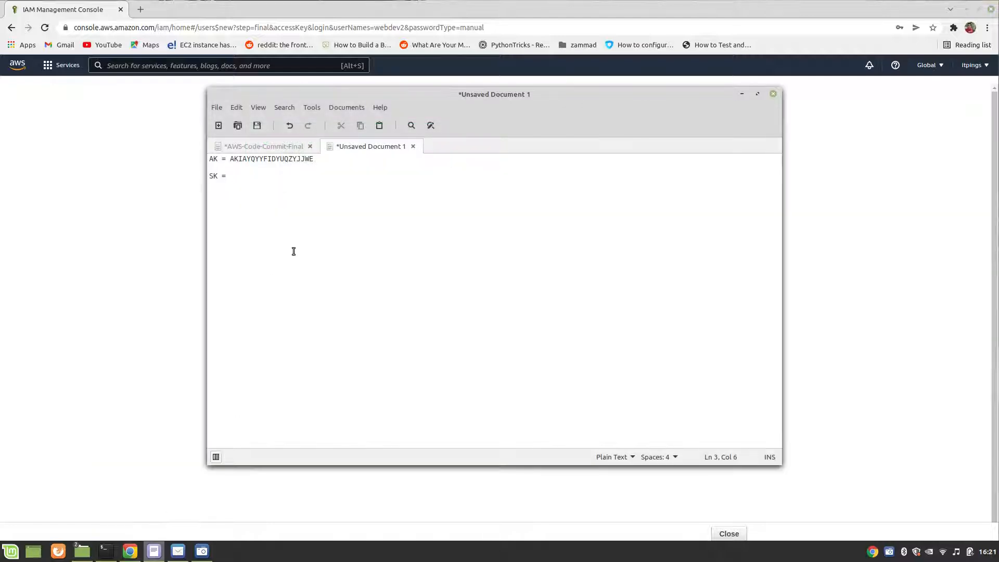
pyautogui.hotkey('ctrl', 'v')
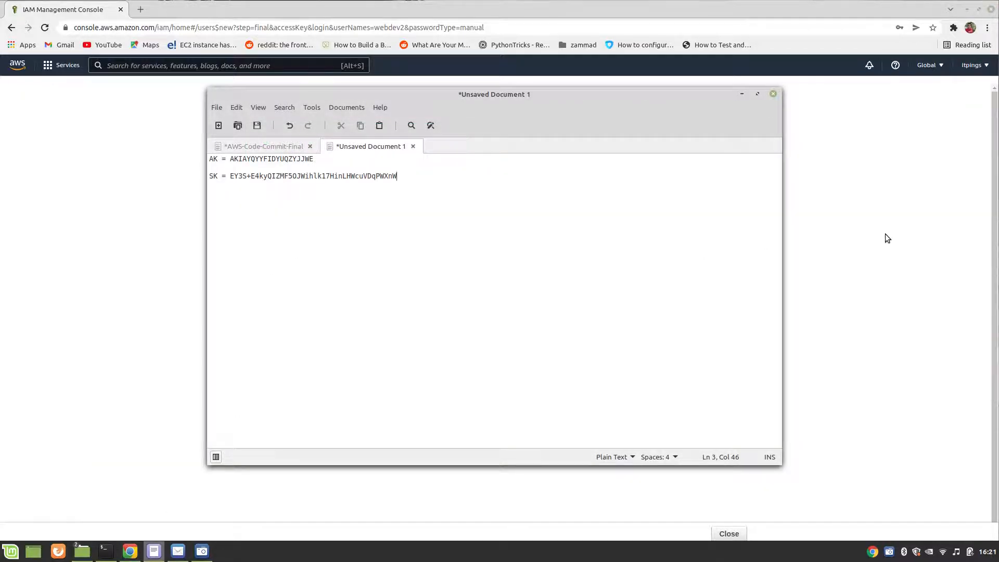
# Step: Copy the console sign-in link for webdev2 and paste it on a new line of the text document after the label "login console ="
pyautogui.click(843, 335)
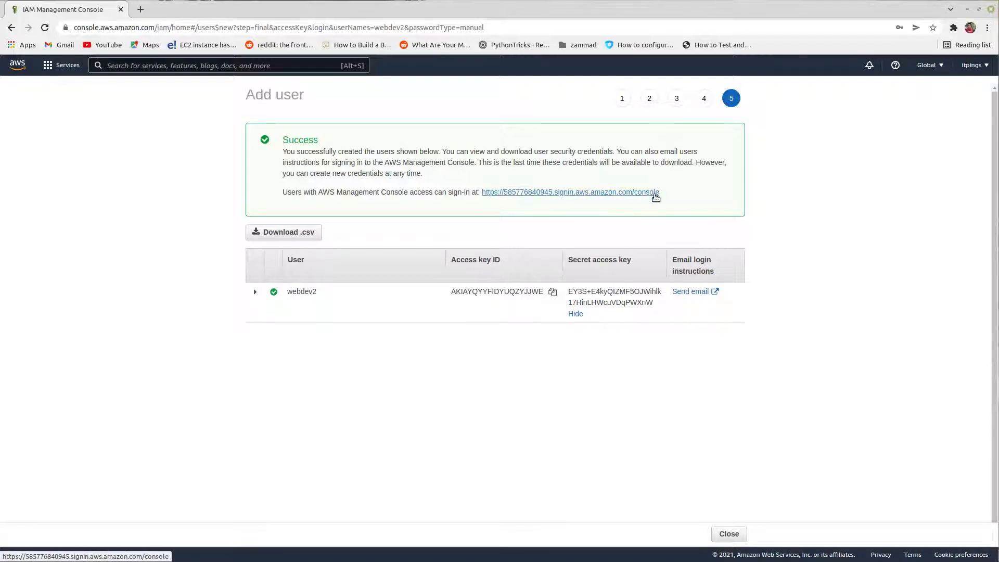
pyautogui.moveTo(662, 194); pyautogui.dragTo(483, 190)
pyautogui.rightClick(484, 190)
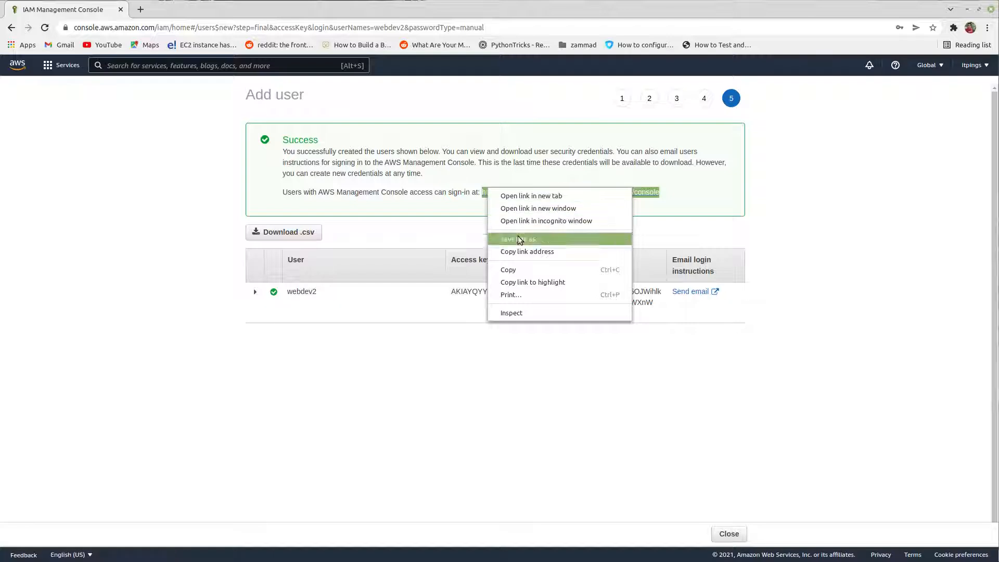
pyautogui.click(514, 267)
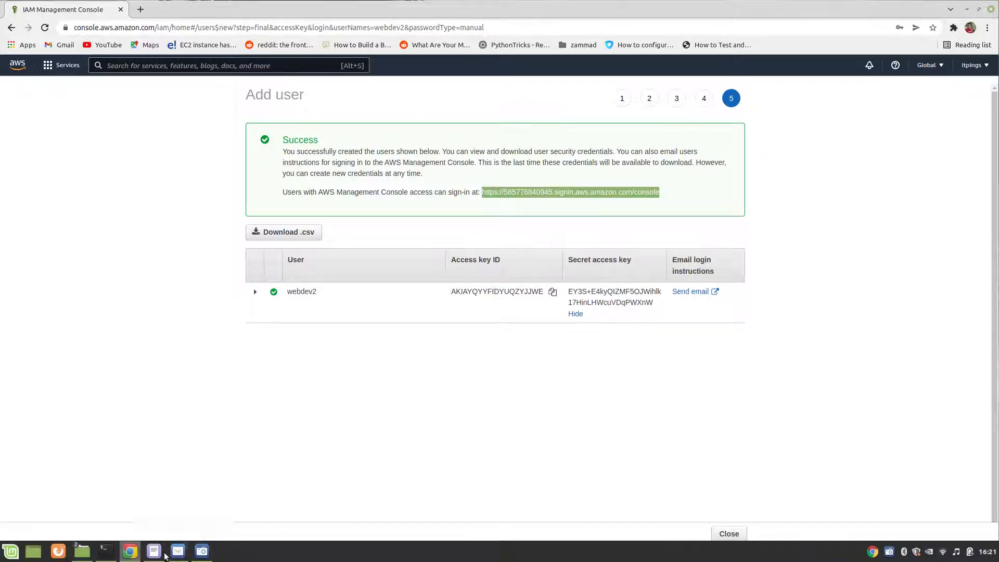
pyautogui.click(154, 551)
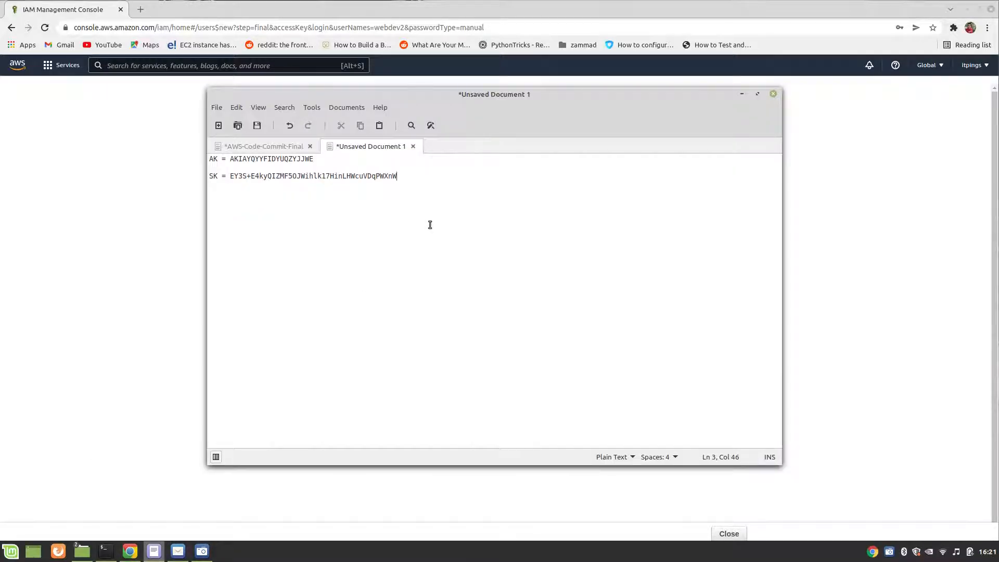
pyautogui.press('Return')
pyautogui.press('Return')
pyautogui.write('login console =')
pyautogui.hotkey('ctrl', 'v')
# Step: Switch back to the browser, close the finished Add user wizard and open the summary of the user webdev2
pyautogui.hotkey('alt', 'Tab')
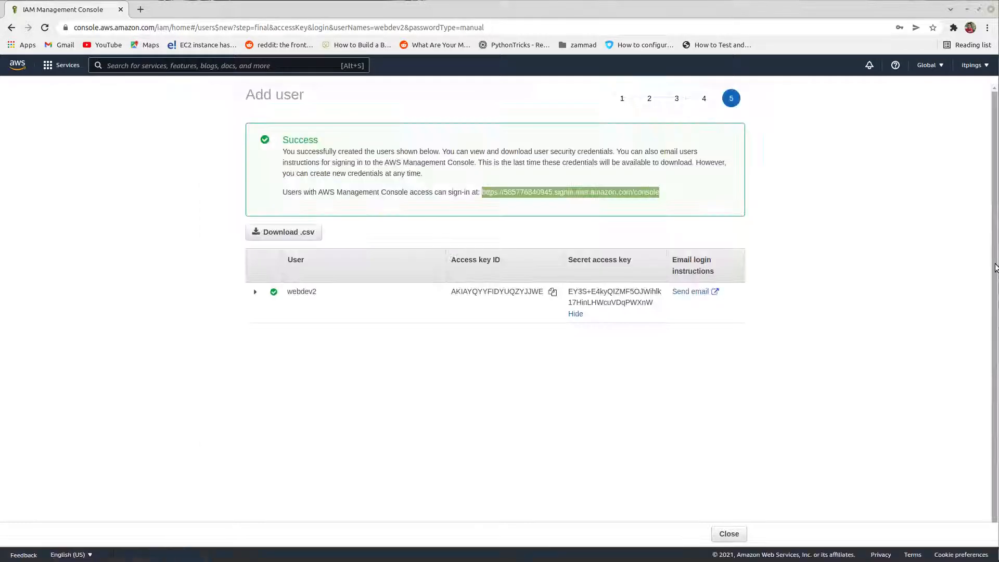
pyautogui.click(725, 534)
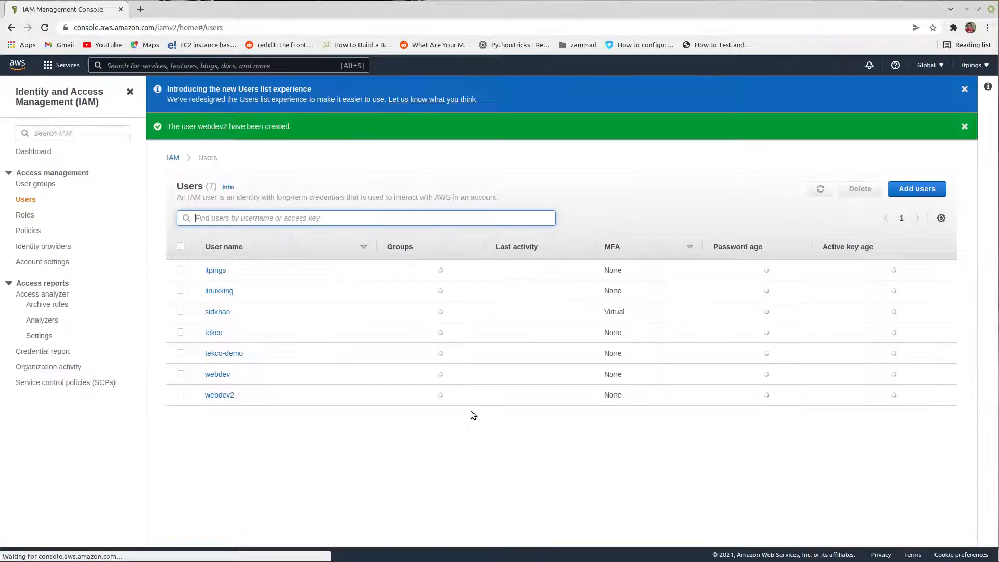
pyautogui.click(219, 395)
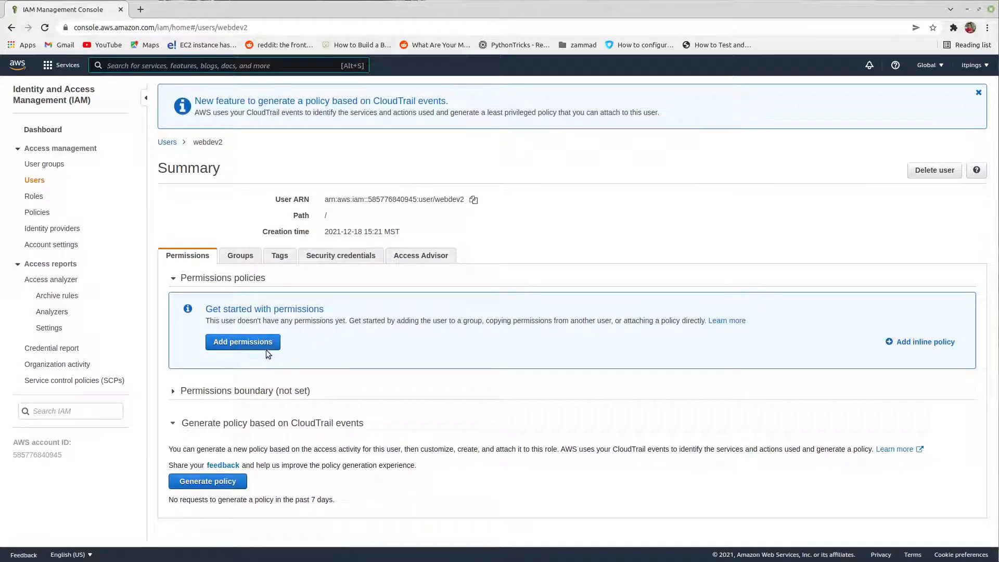
# Step: Attach the existing policy AWSCodeCommitFullAccess directly to webdev2
pyautogui.click(253, 343)
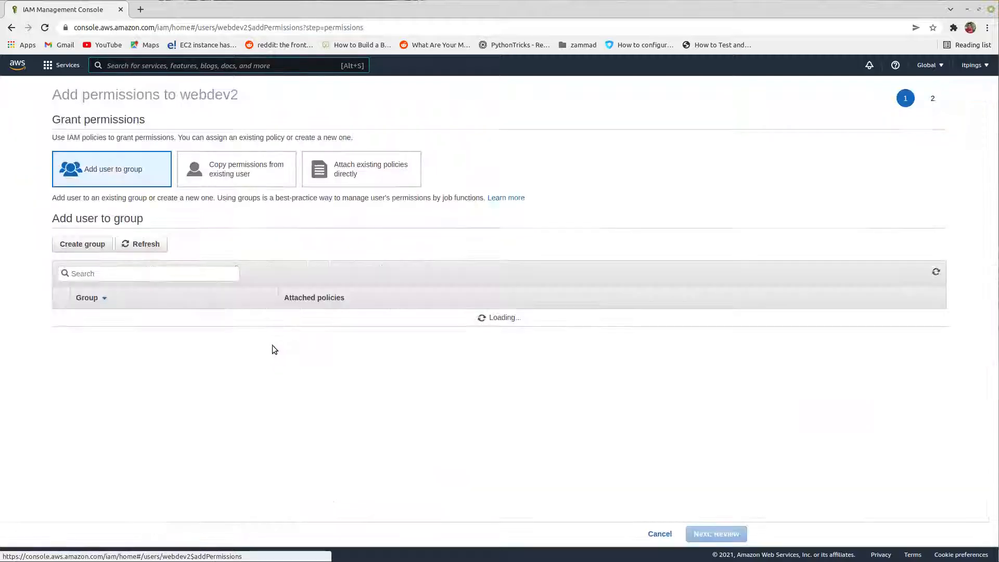
pyautogui.click(364, 165)
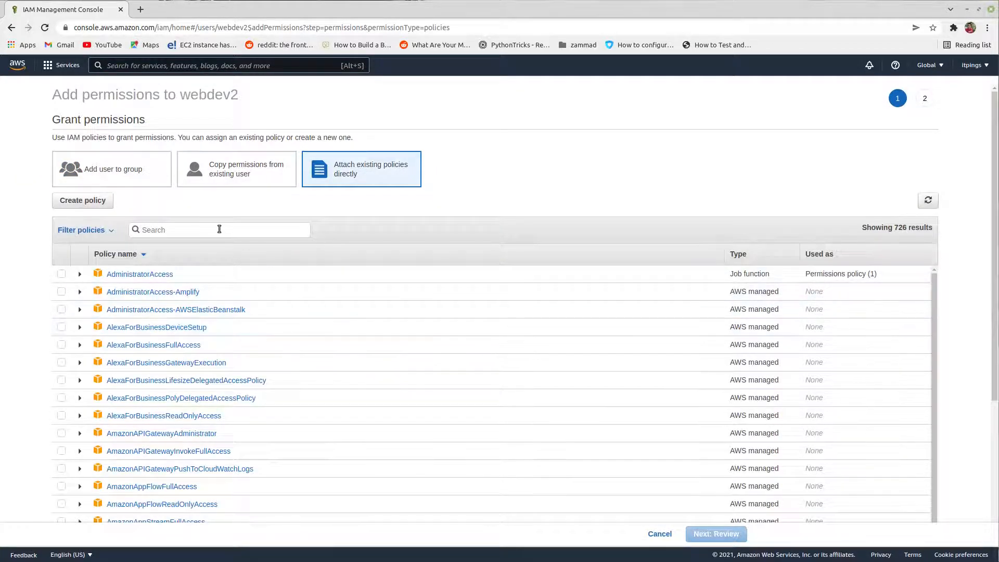
pyautogui.click(219, 230)
pyautogui.write('code')
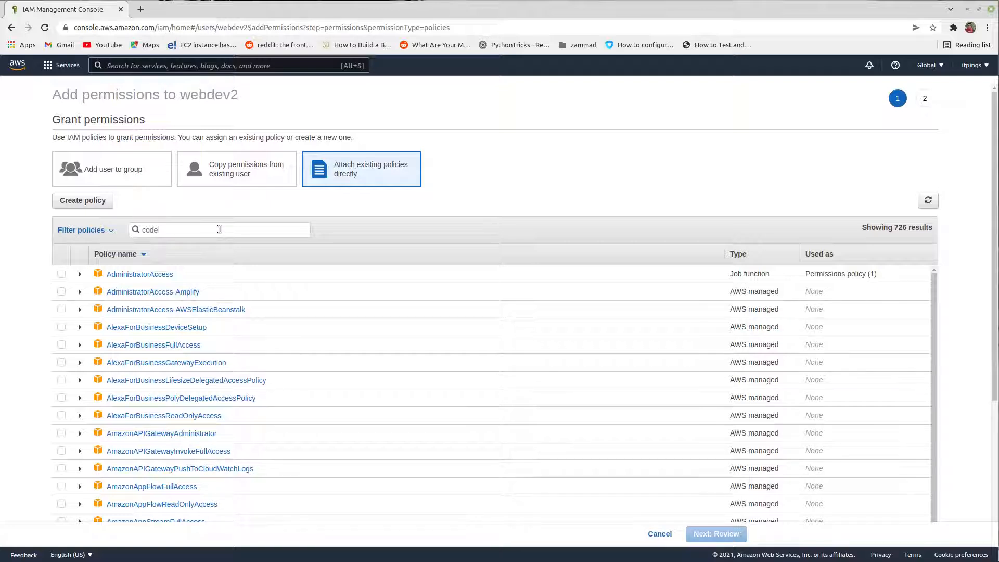
pyautogui.write('commit')
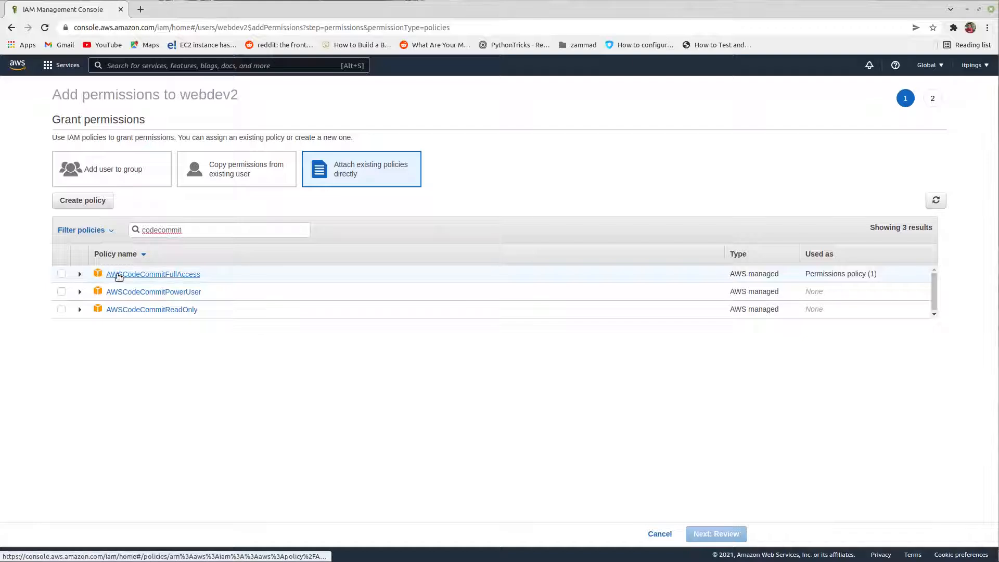
pyautogui.click(61, 274)
pyautogui.click(717, 534)
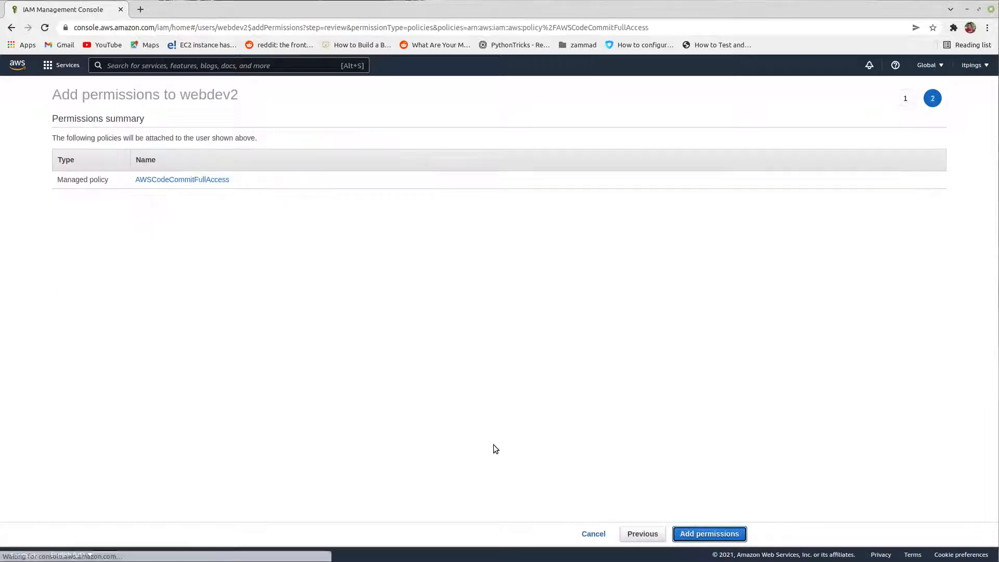
pyautogui.click(692, 534)
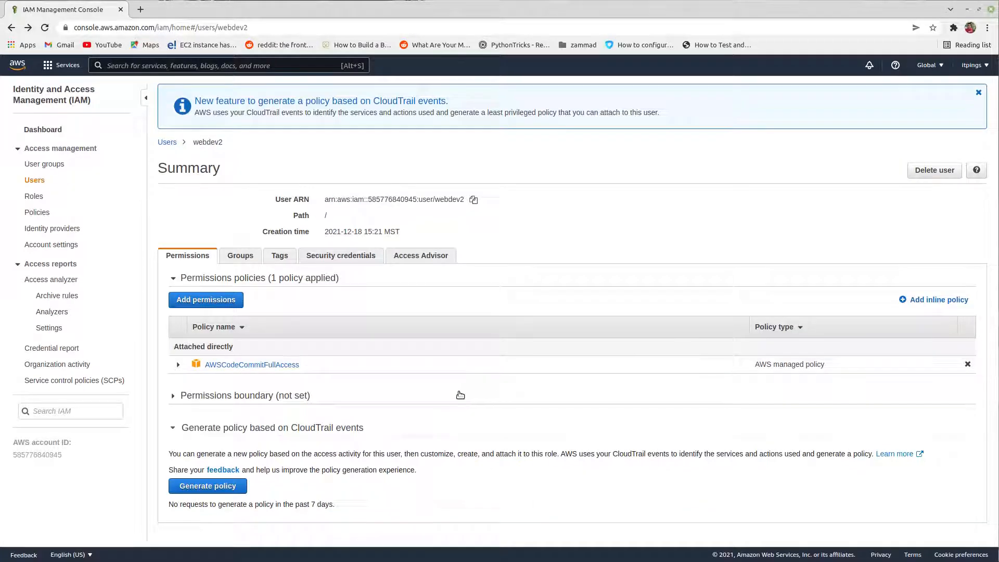
# Step: Generate HTTPS Git credentials for AWS CodeCommit in webdev2's security credentials
pyautogui.click(335, 256)
pyautogui.scroll(-2, 535, 416)
pyautogui.scroll(-2, 525, 419)
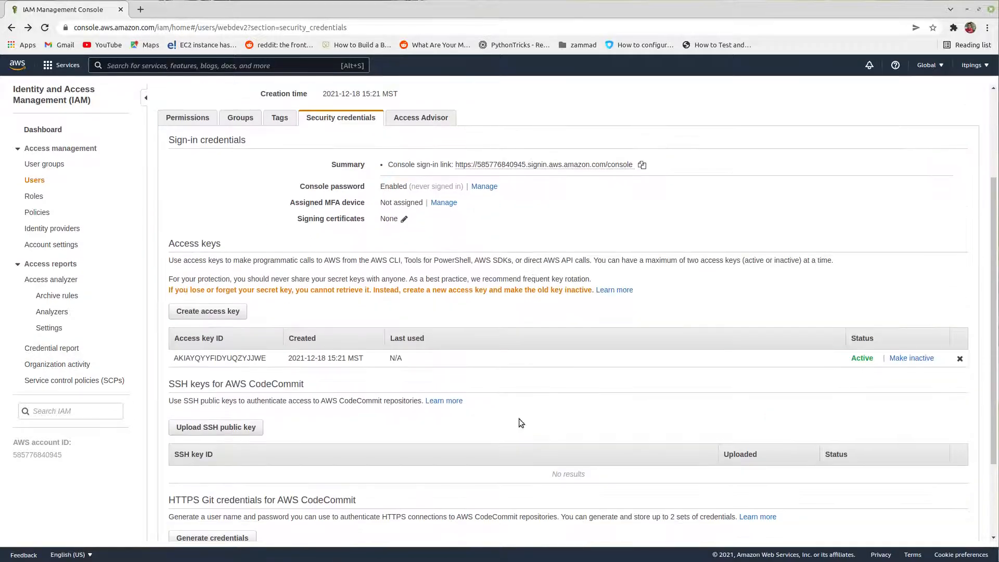
pyautogui.scroll(-4, 429, 414)
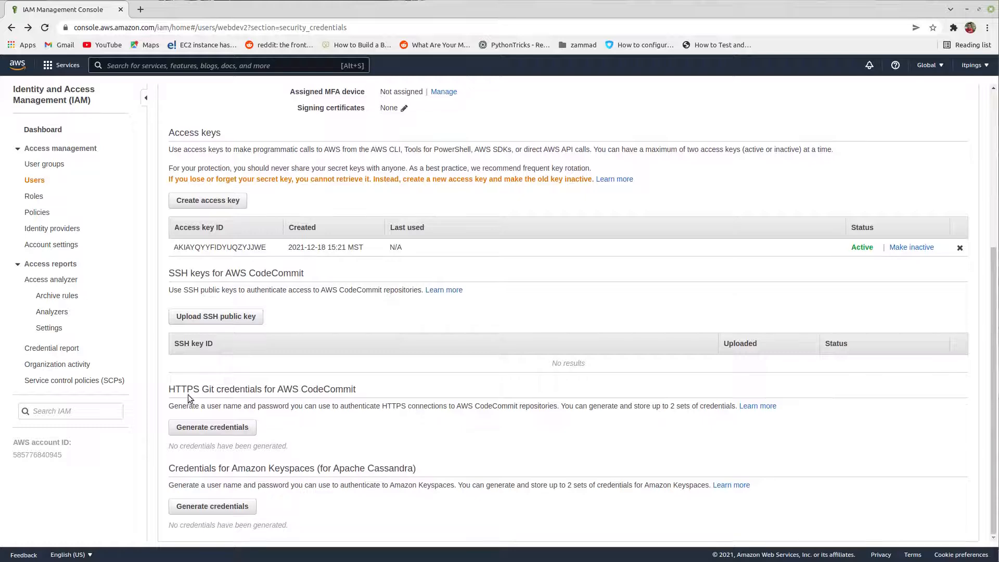
pyautogui.moveTo(168, 389); pyautogui.dragTo(320, 396)
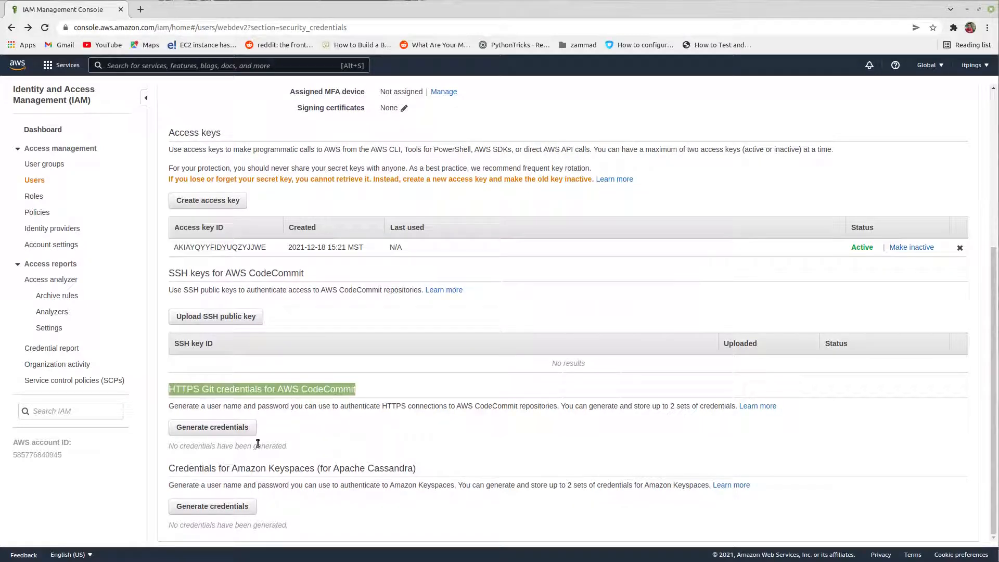
pyautogui.click(244, 428)
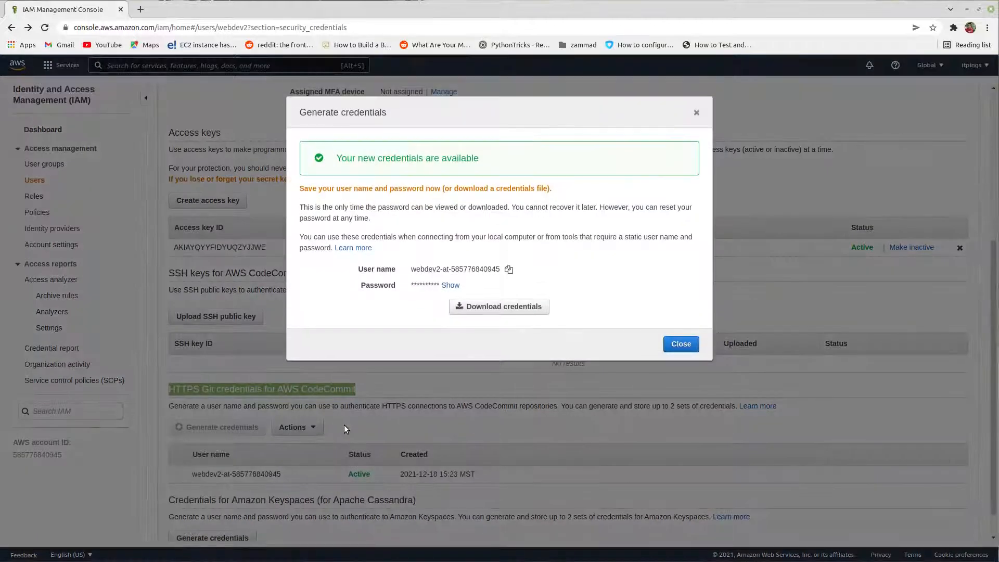
# Step: Add the heading "HTTPS Credentials for AWS Code Commit" to the text document and paste the generated Git user name below it after "user ="
pyautogui.click(508, 270)
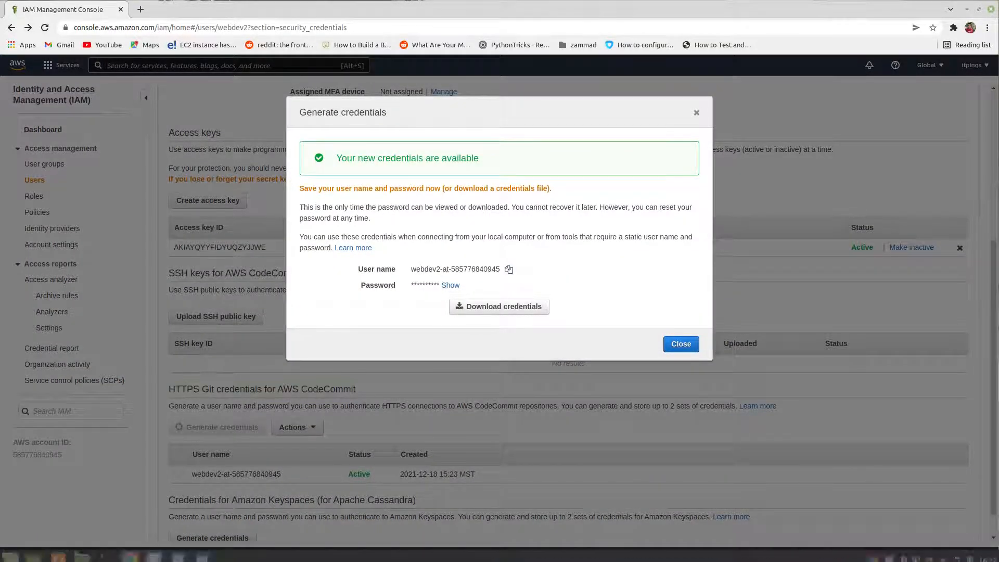
pyautogui.click(154, 551)
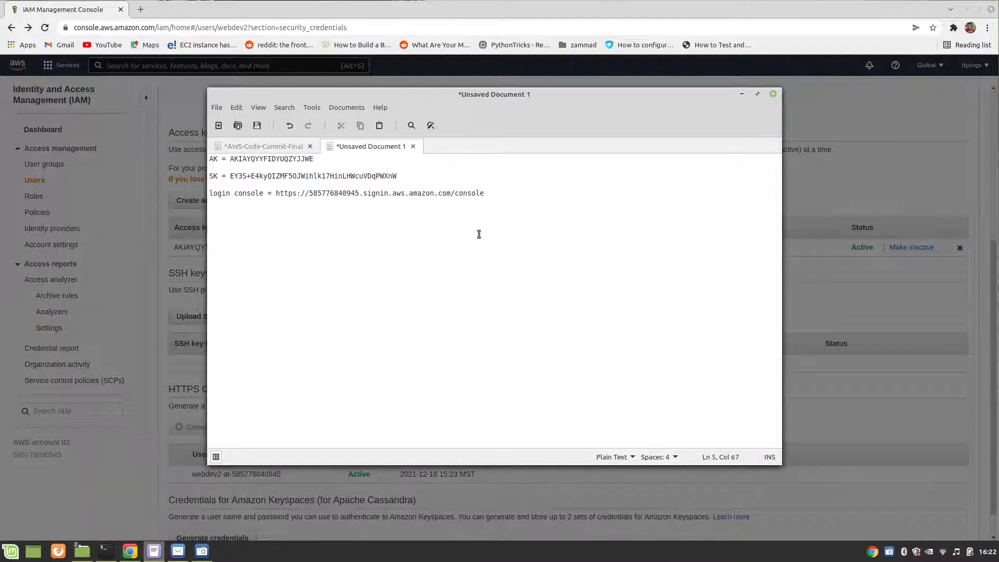
pyautogui.press('Return')
pyautogui.press('Return')
pyautogui.write('HTTPS ')
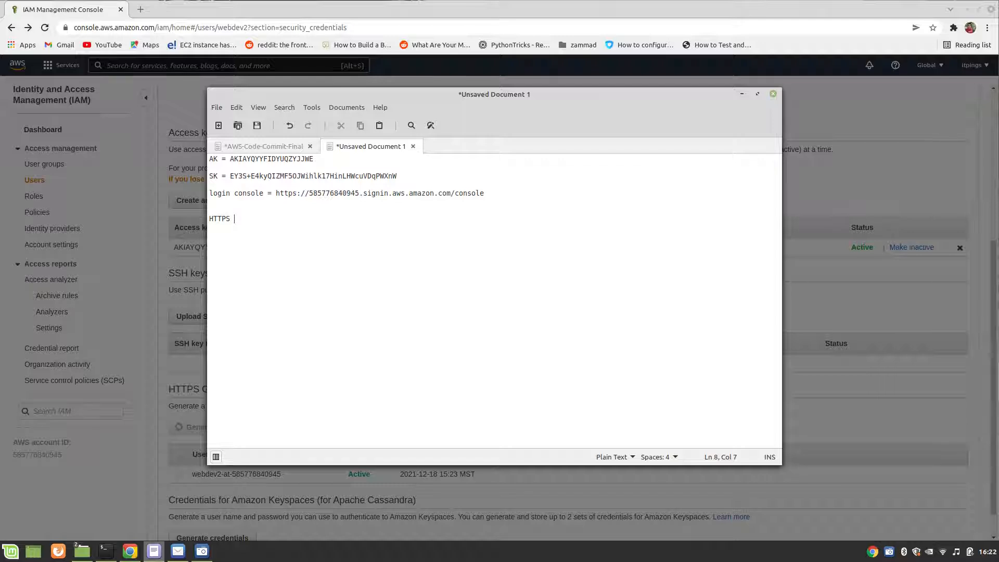
pyautogui.write('Credentials for AWS Code Co')
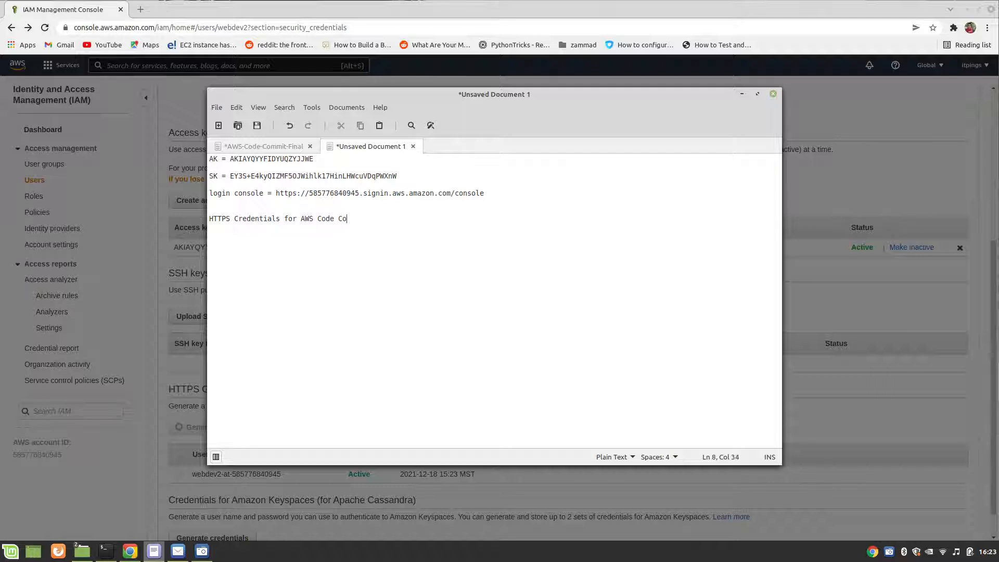
pyautogui.write('mmit')
pyautogui.press('Return')
pyautogui.press('Return')
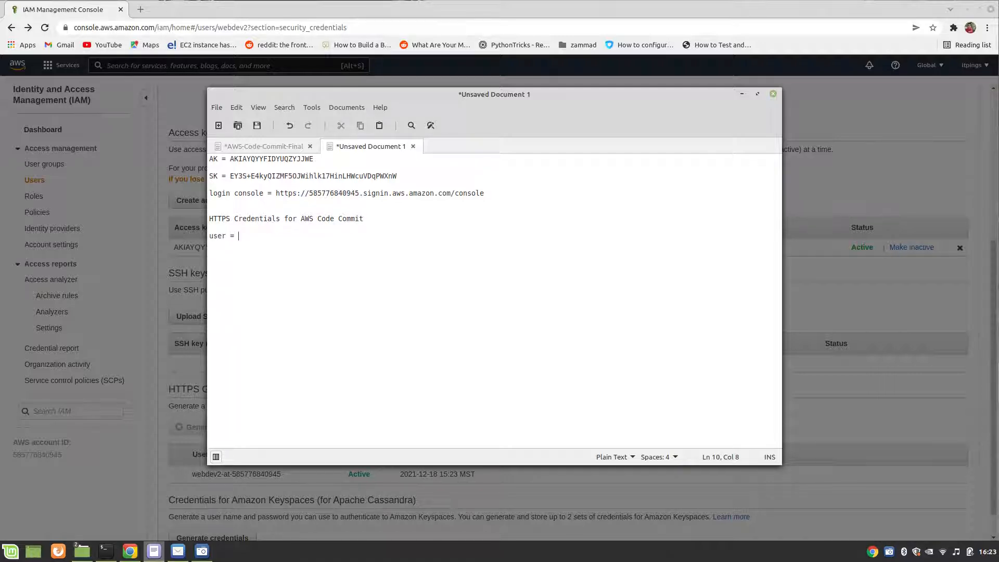
pyautogui.write('user =')
pyautogui.hotkey('ctrl', 'v')
# Step: Return to the browser and delete webdev2's HTTPS Git credentials for AWS CodeCommit, confirming with "delete"
pyautogui.click(926, 172)
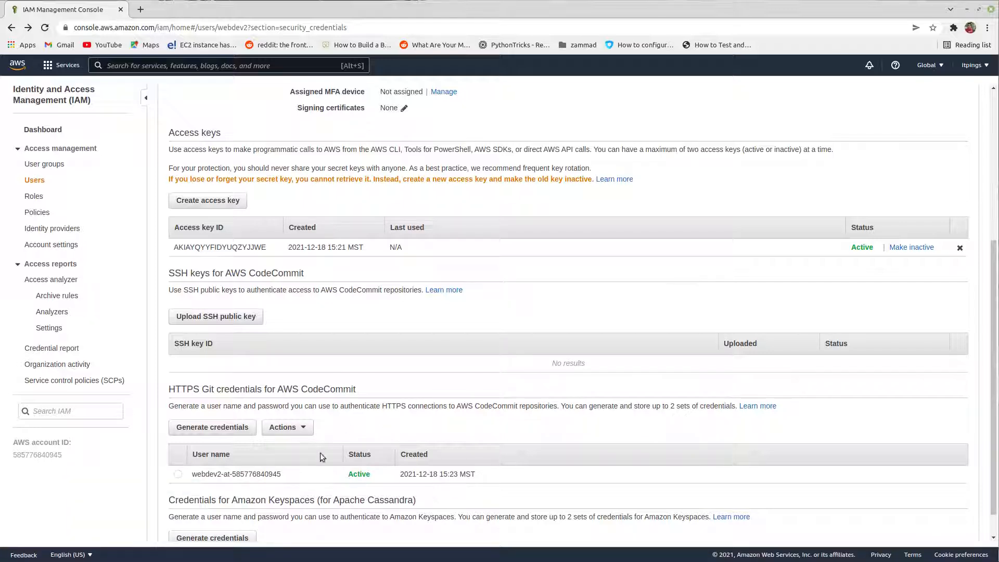
pyautogui.scroll(-1, 375, 382)
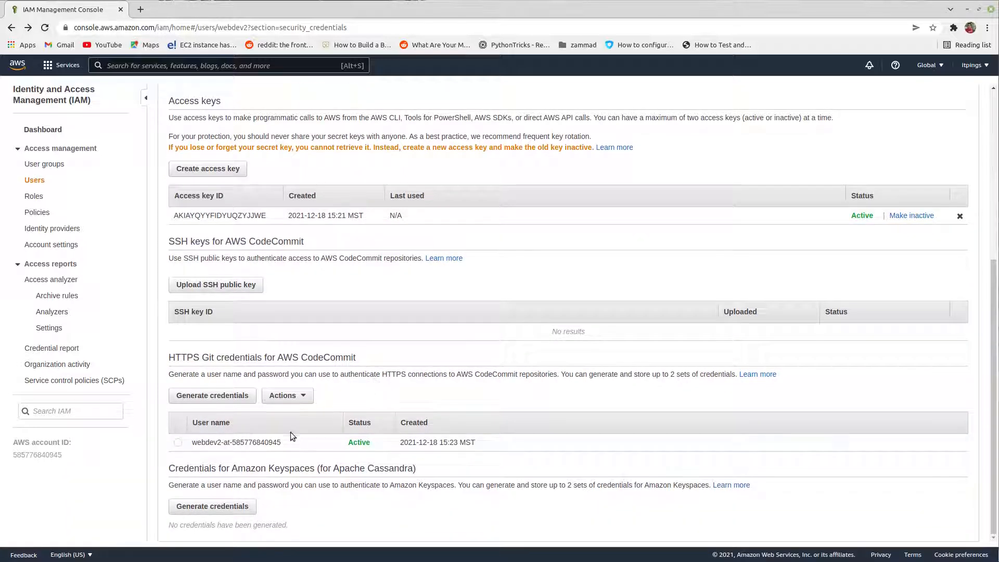
pyautogui.click(258, 443)
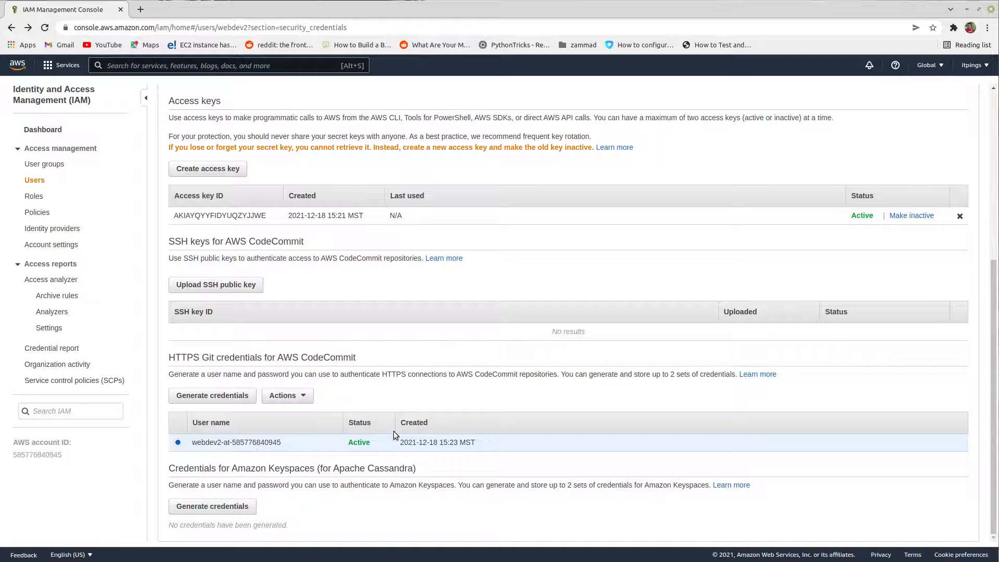
pyautogui.click(294, 396)
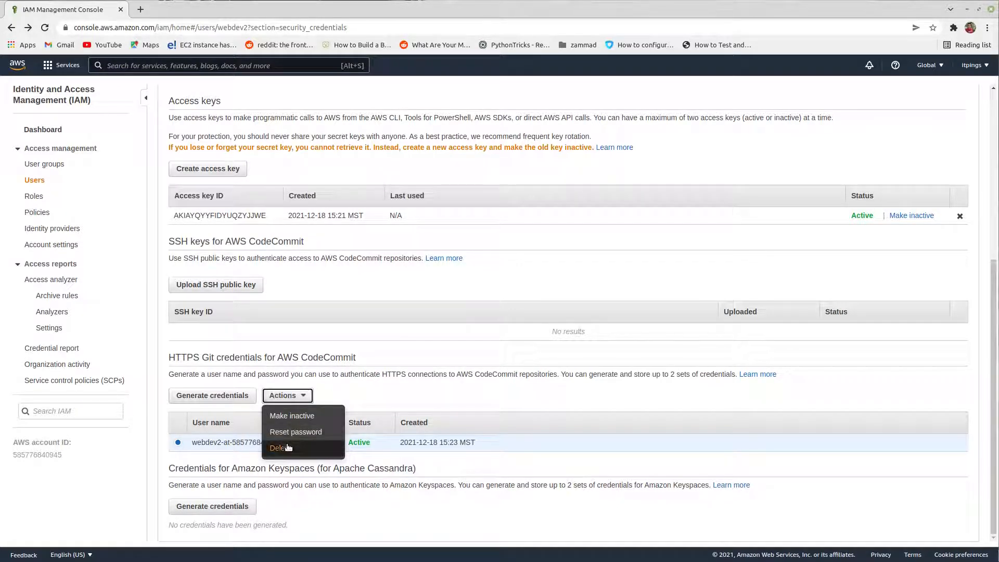
pyautogui.click(288, 448)
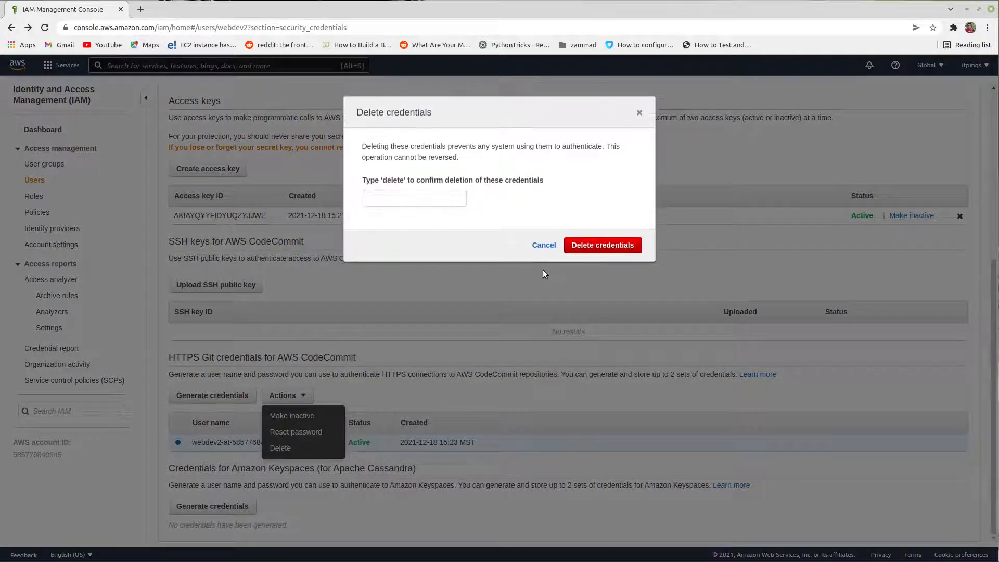
pyautogui.click(441, 200)
pyautogui.write('de')
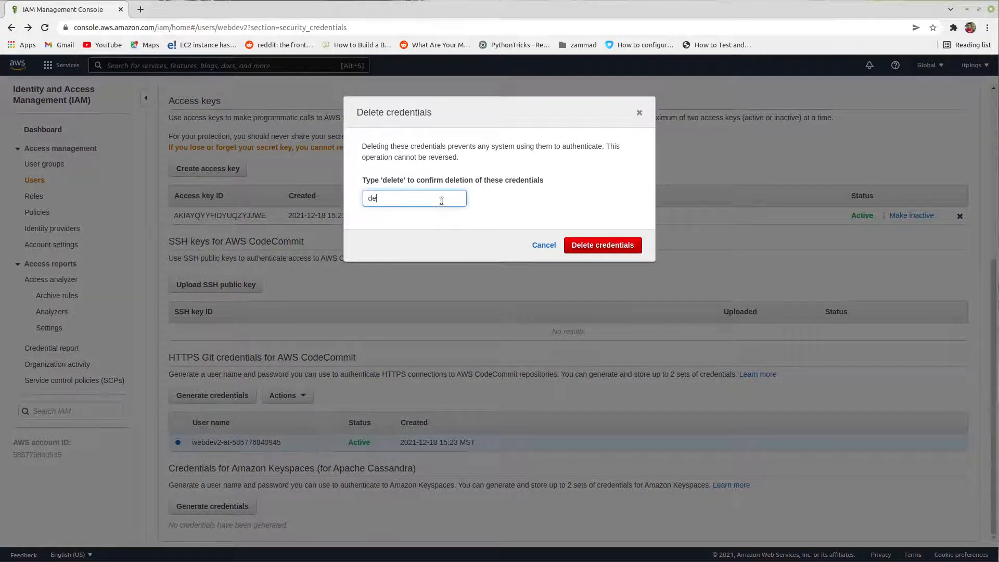
pyautogui.write('lete')
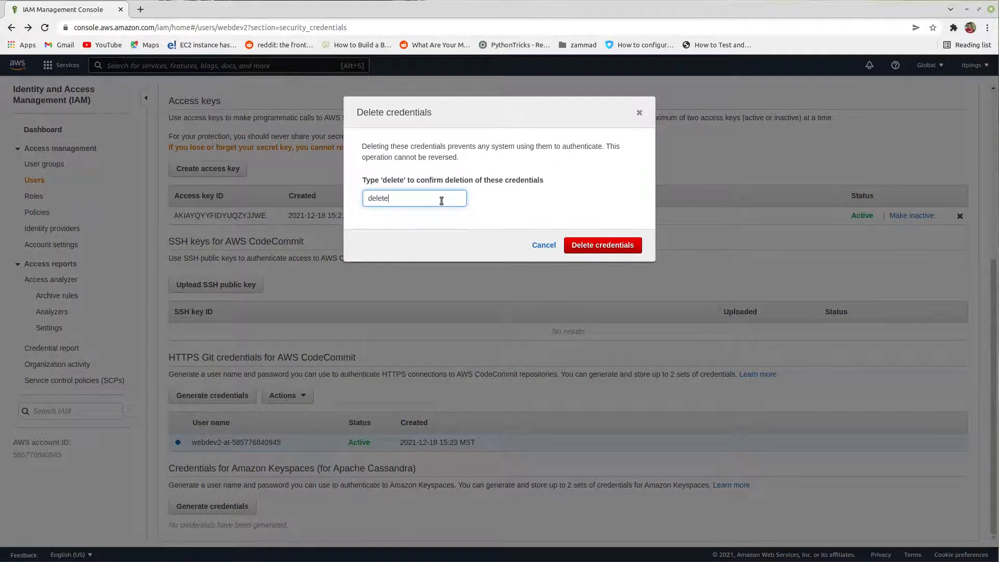
pyautogui.click(629, 246)
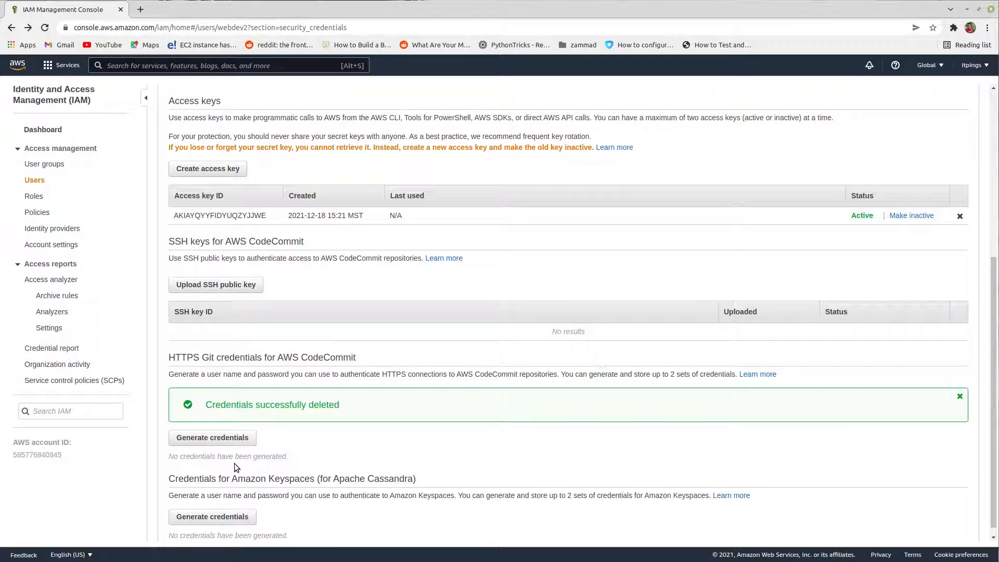
# Step: Generate a new set of HTTPS Git credentials for AWS CodeCommit, then reveal and copy the password
pyautogui.click(230, 440)
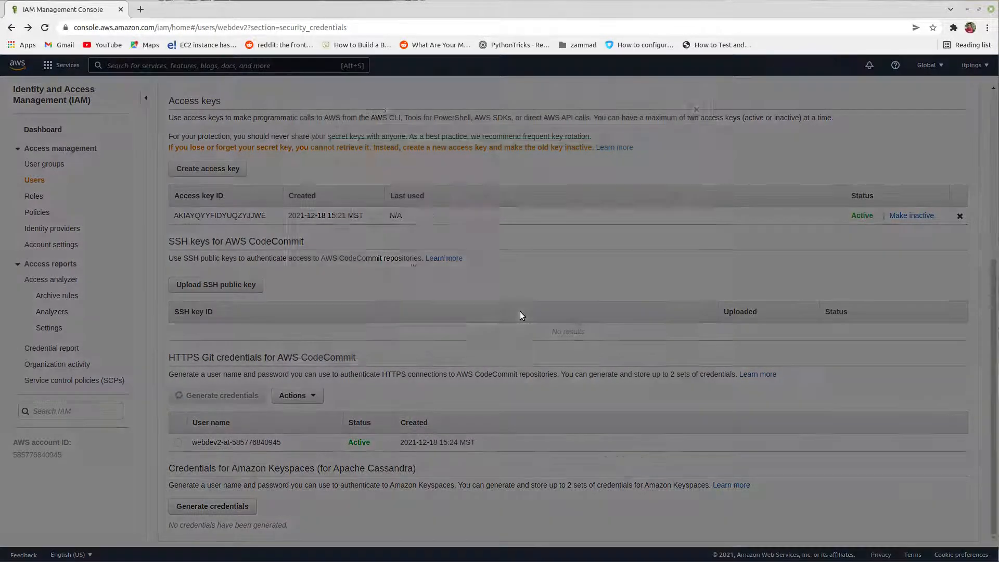
pyautogui.click(471, 296)
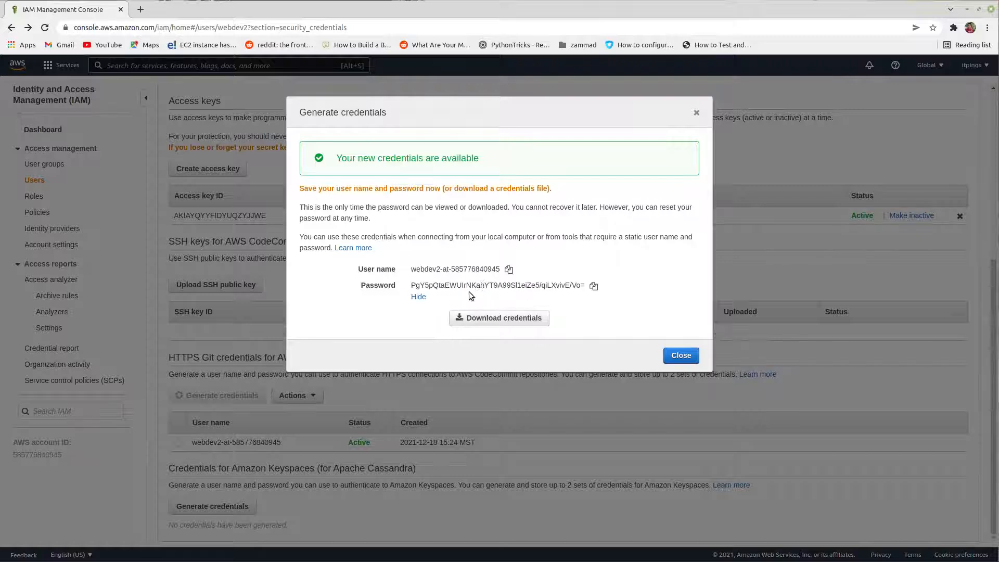
pyautogui.click(594, 287)
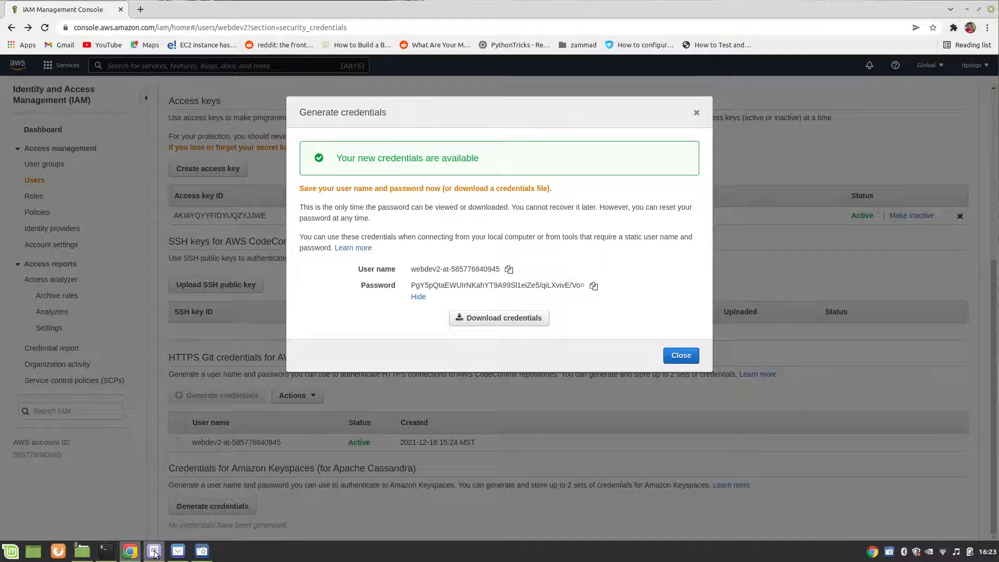
# Step: Paste the copied Git password into the text document on a new line below the user name, after the label "pass:"
pyautogui.click(154, 551)
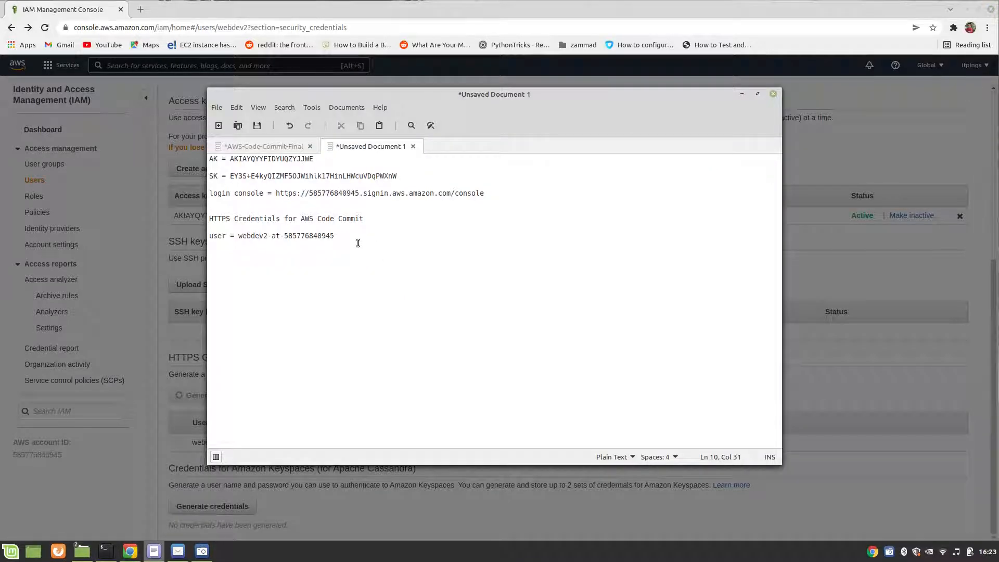
pyautogui.press('Return')
pyautogui.press('Return')
pyautogui.write('pas')
pyautogui.hotkey('ctrl', 'v')
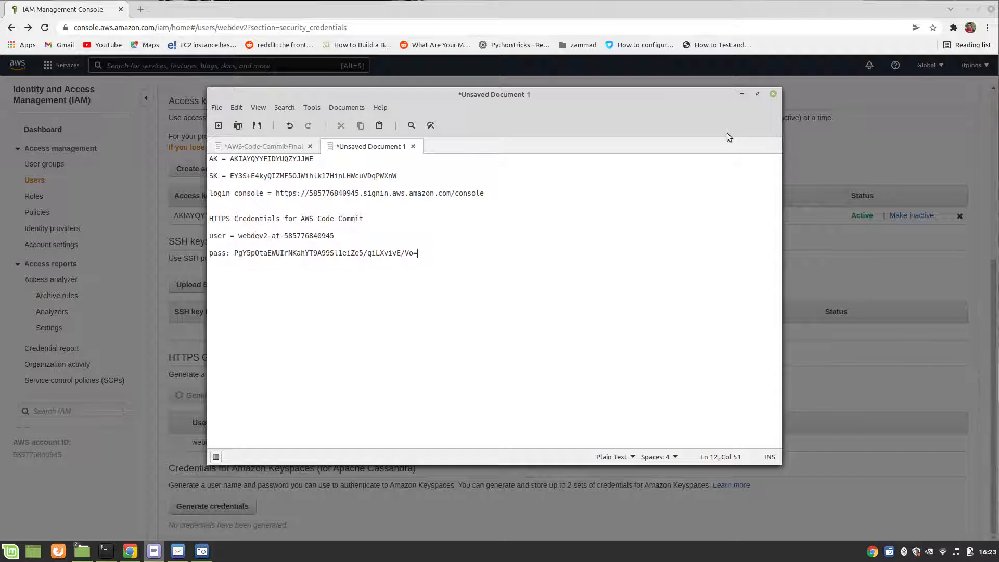
# Step: Copy the user name from the newly generated Git credentials, replace the "user =" value in the text document with it, and close the credentials dialog
pyautogui.hotkey('alt', 'Tab')
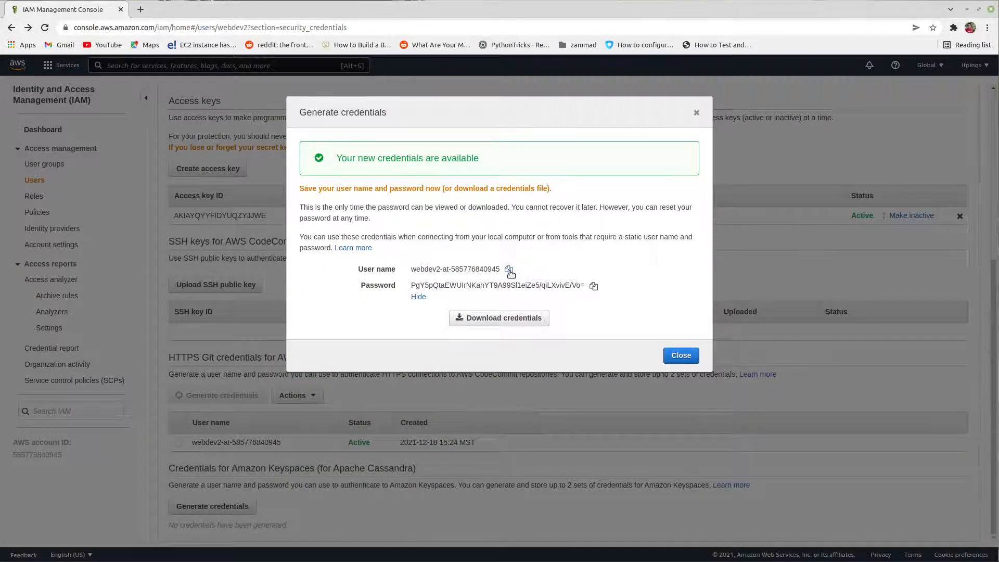
pyautogui.click(508, 269)
pyautogui.hotkey('alt', 'Tab')
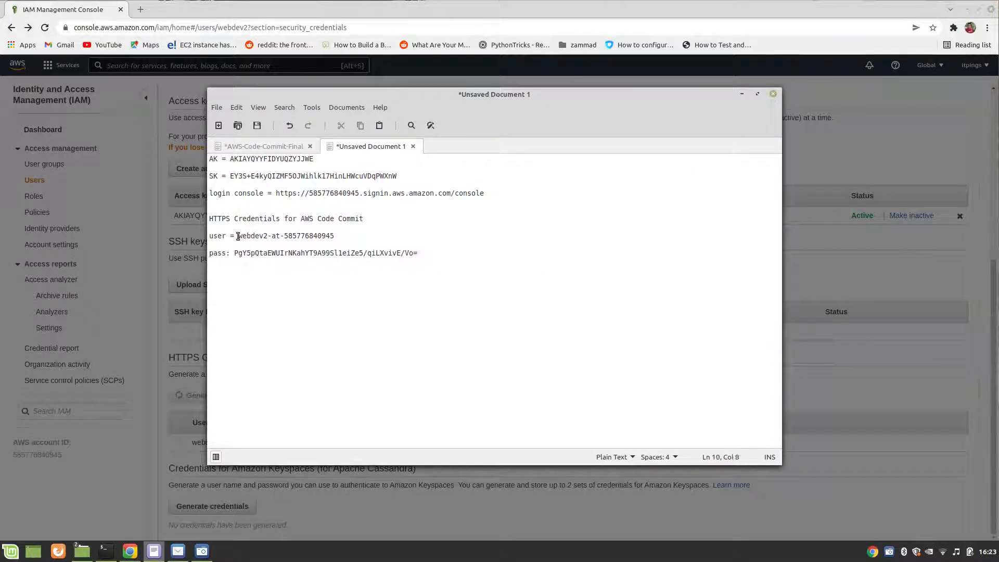
pyautogui.moveTo(238, 235); pyautogui.dragTo(336, 236)
pyautogui.press('BackSpace')
pyautogui.hotkey('ctrl', 'v')
pyautogui.click(992, 390)
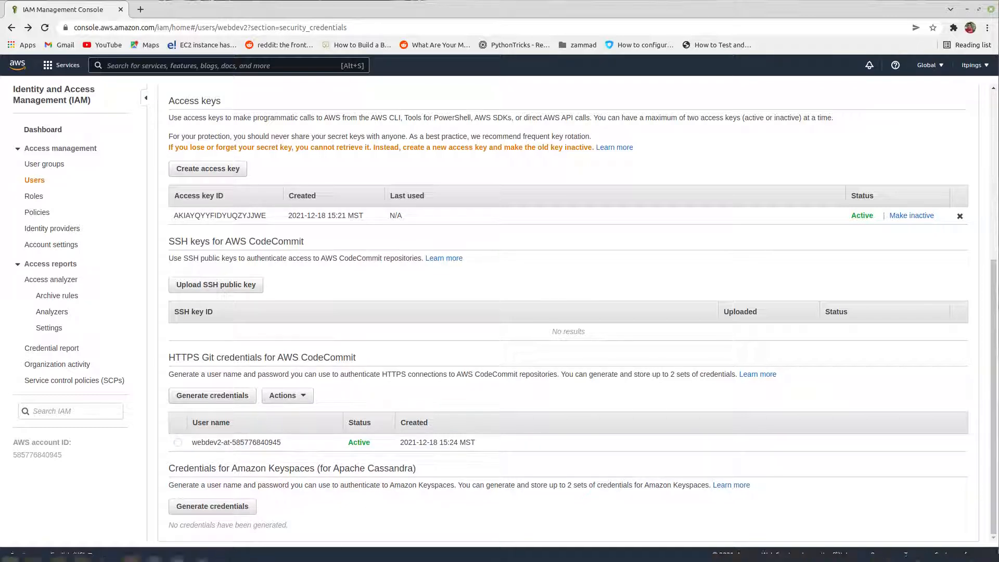
# Step: In the AWS-Code-Commit-Final notes, correct the login line to read: Login with "webdev2" user
pyautogui.moveTo(153, 555)
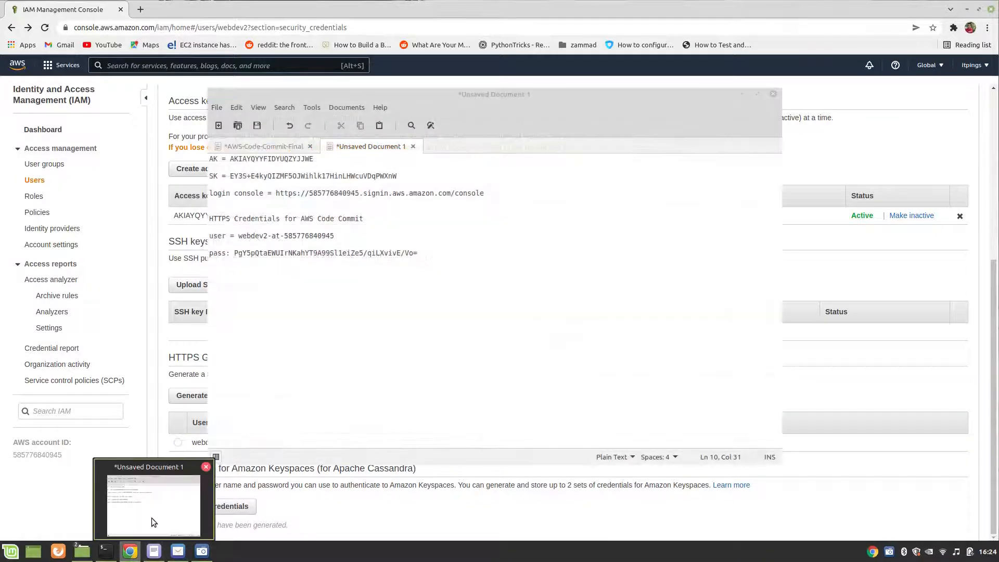
pyautogui.click(152, 517)
pyautogui.click(255, 147)
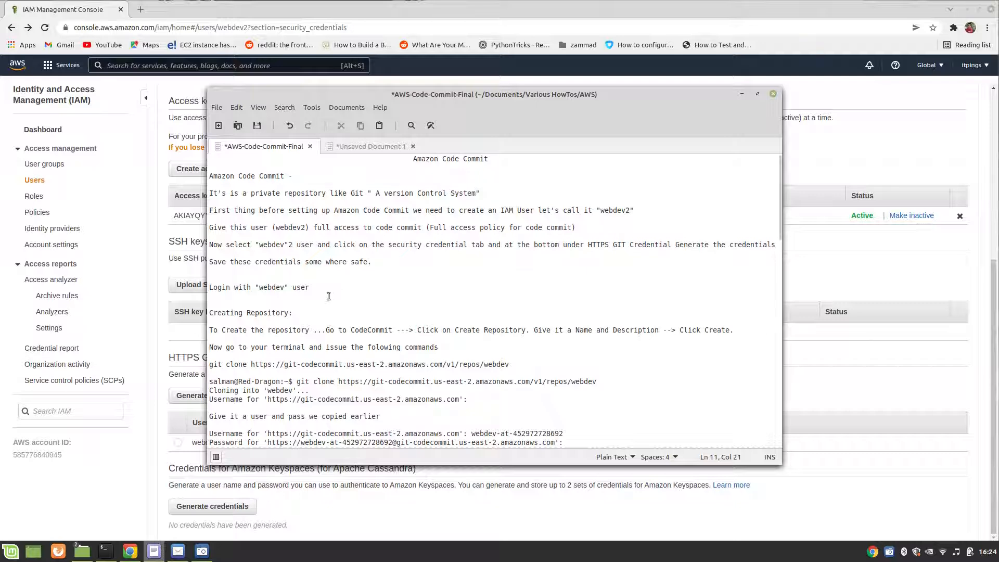
pyautogui.click(286, 289)
pyautogui.write('2')
# Step: Open an incognito browser window, then switch to the unsaved text document that holds the console sign-in URL
pyautogui.moveTo(130, 555)
pyautogui.click(138, 482)
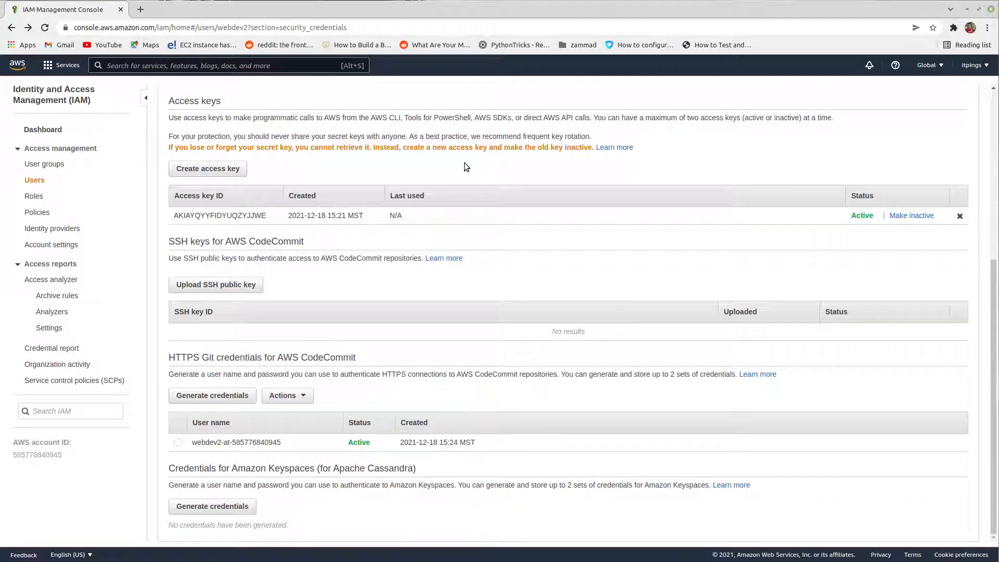
pyautogui.hotkey('ctrl', 'shift', 'n')
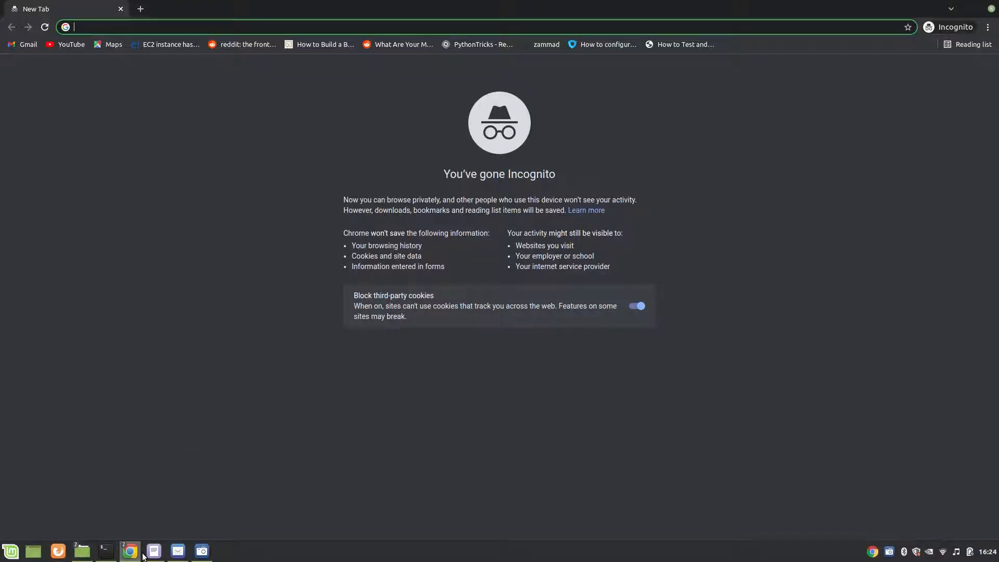
pyautogui.moveTo(152, 554)
pyautogui.click(148, 513)
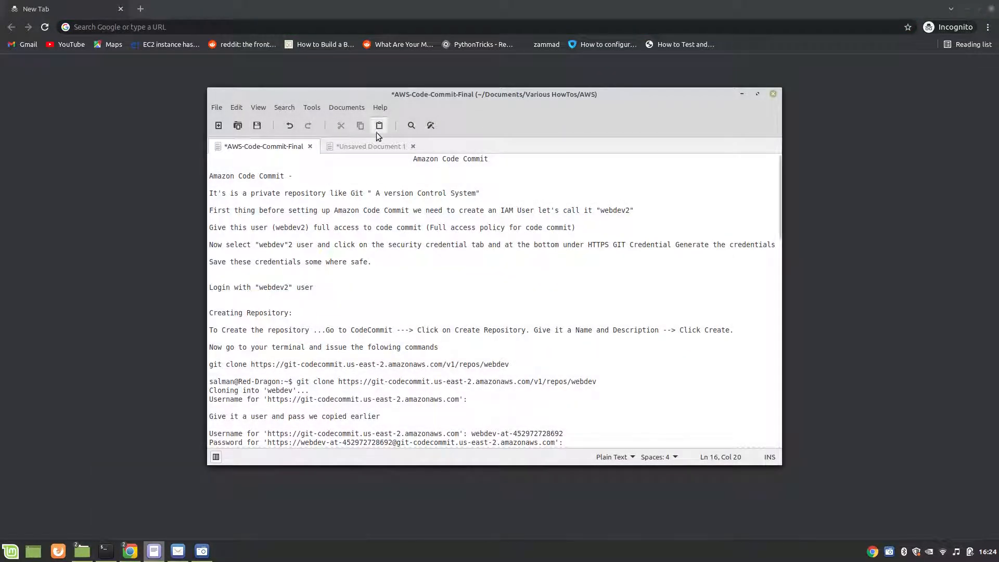
pyautogui.click(349, 147)
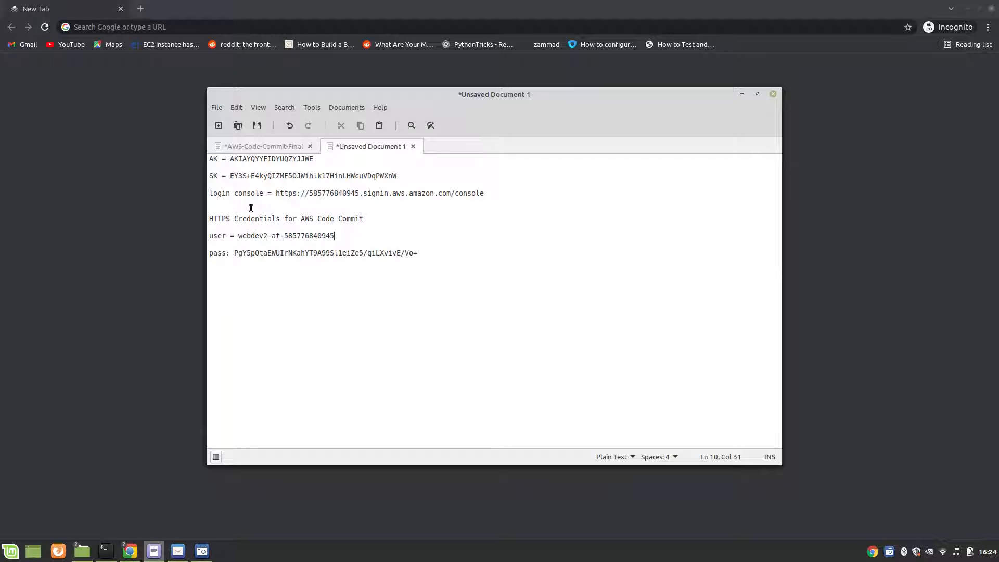
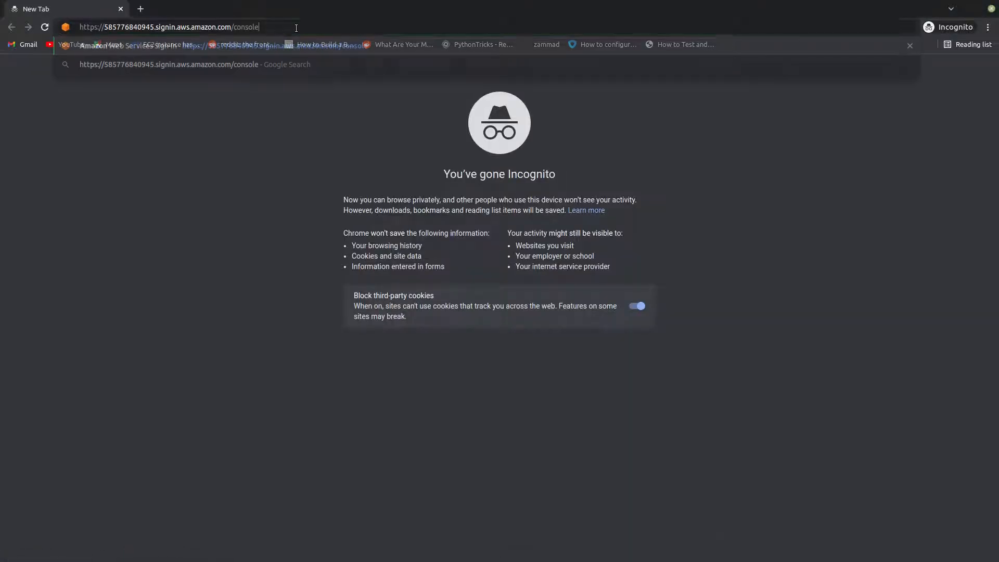
# Step: Load the console sign-in URL in the incognito window and sign in as IAM user webdev2 with the account password
pyautogui.press('Return')
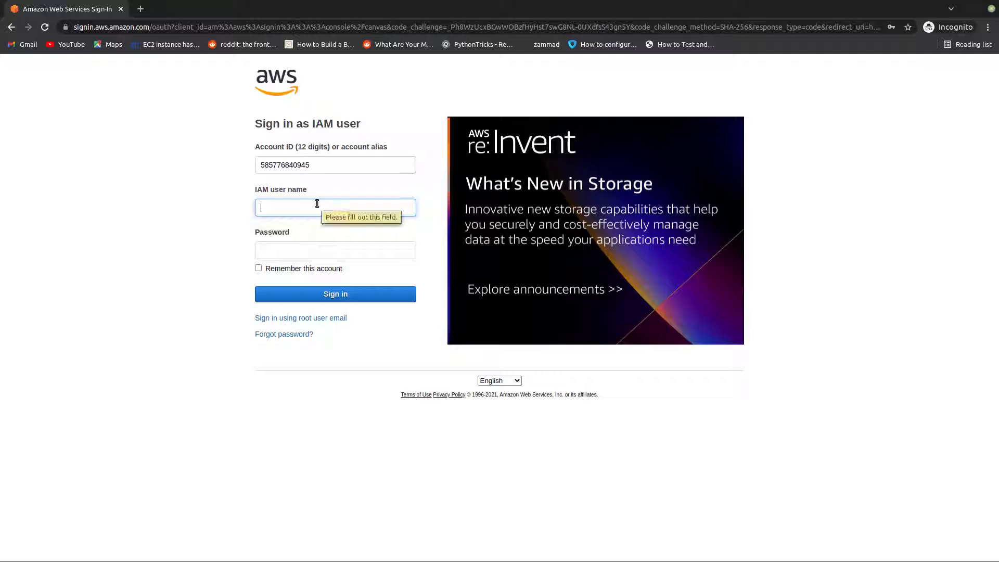
pyautogui.write('webdev2')
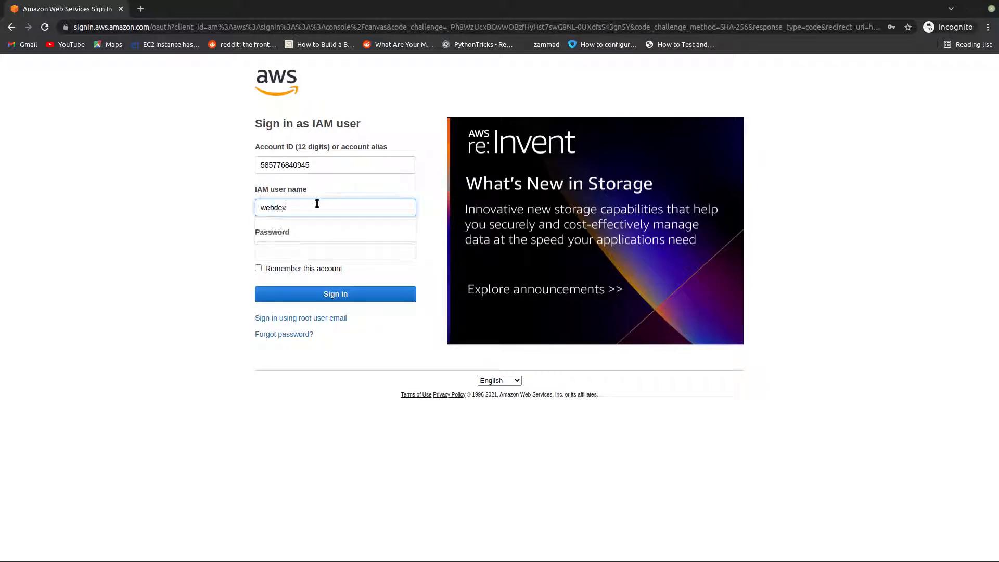
pyautogui.click(297, 253)
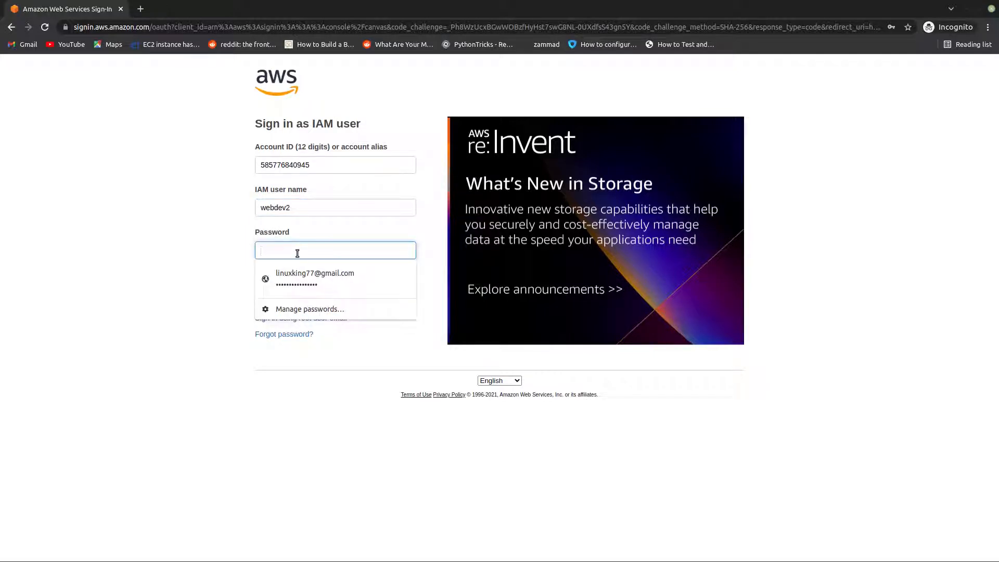
pyautogui.write('•')
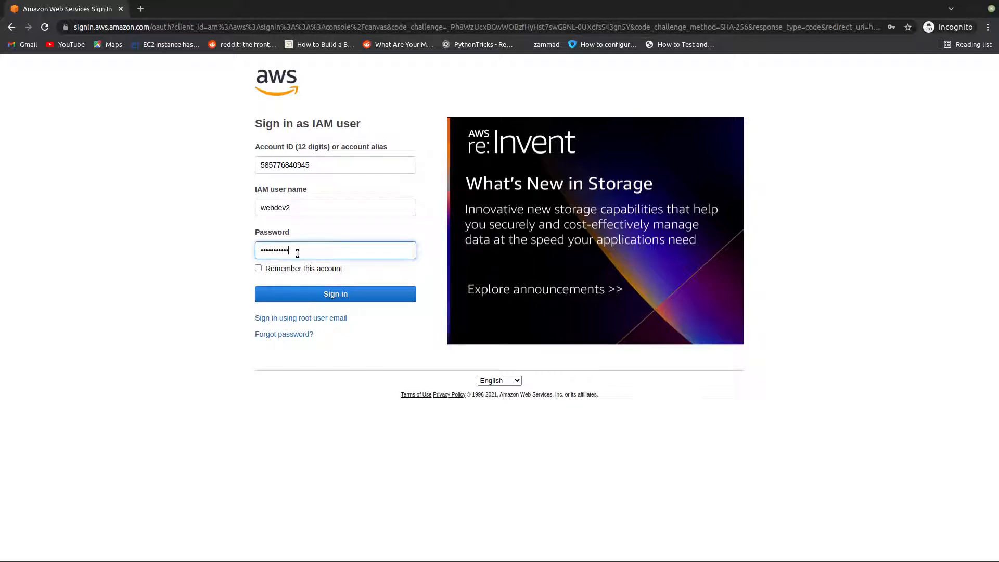
pyautogui.press('Return')
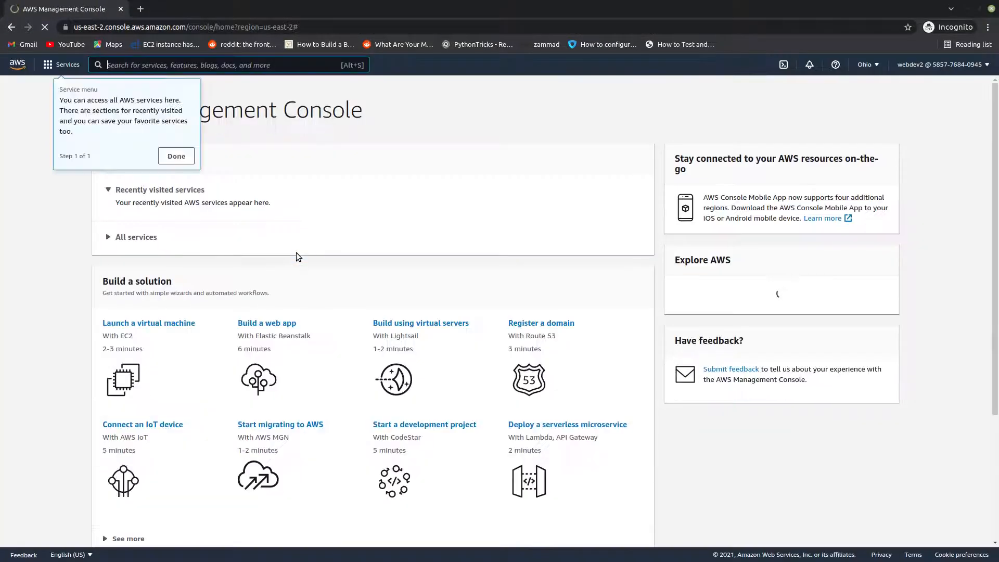
# Step: Dismiss the service menu tip, search the console for "codecommit", and open the CodeCommit service
pyautogui.click(176, 156)
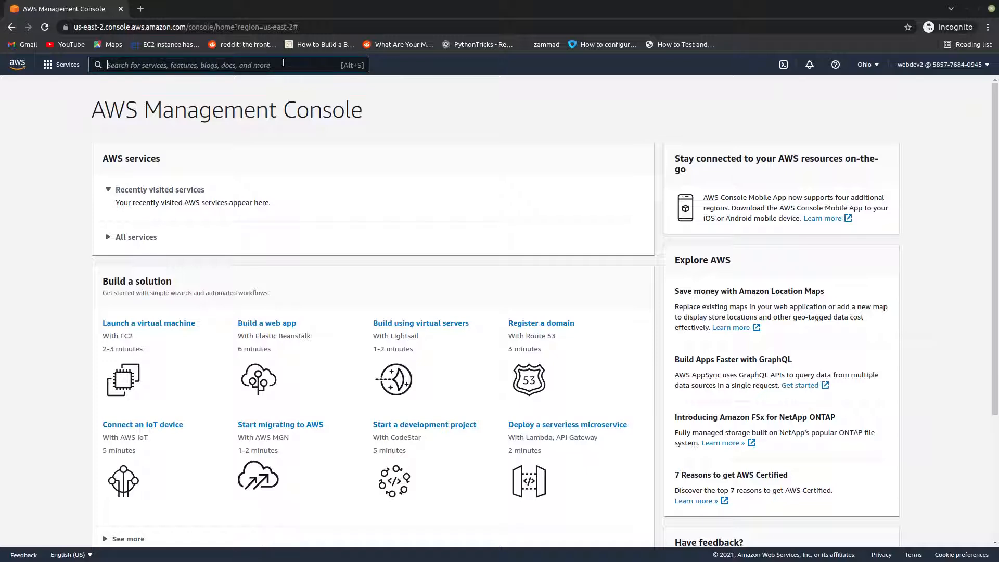
pyautogui.write('codecommit')
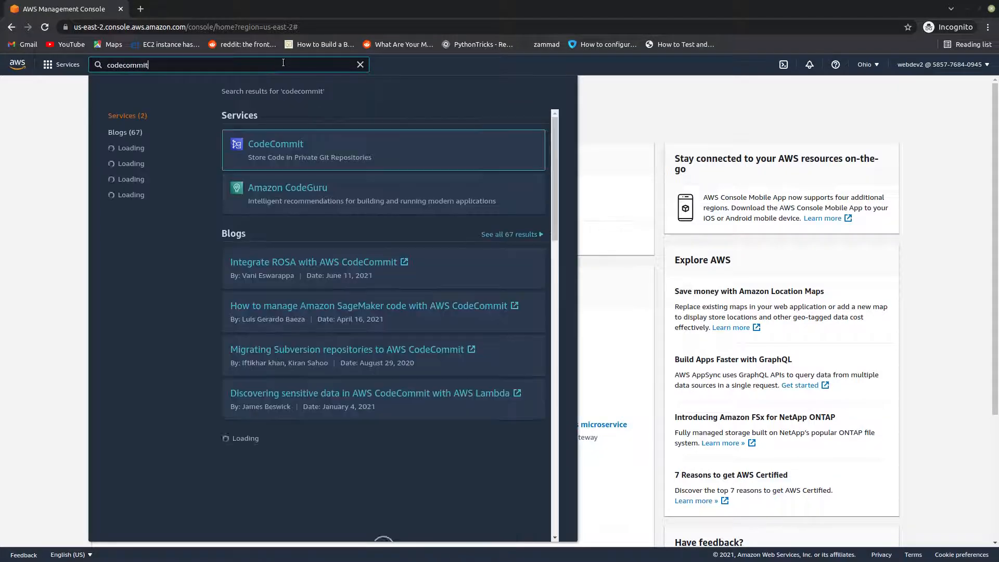
pyautogui.click(276, 145)
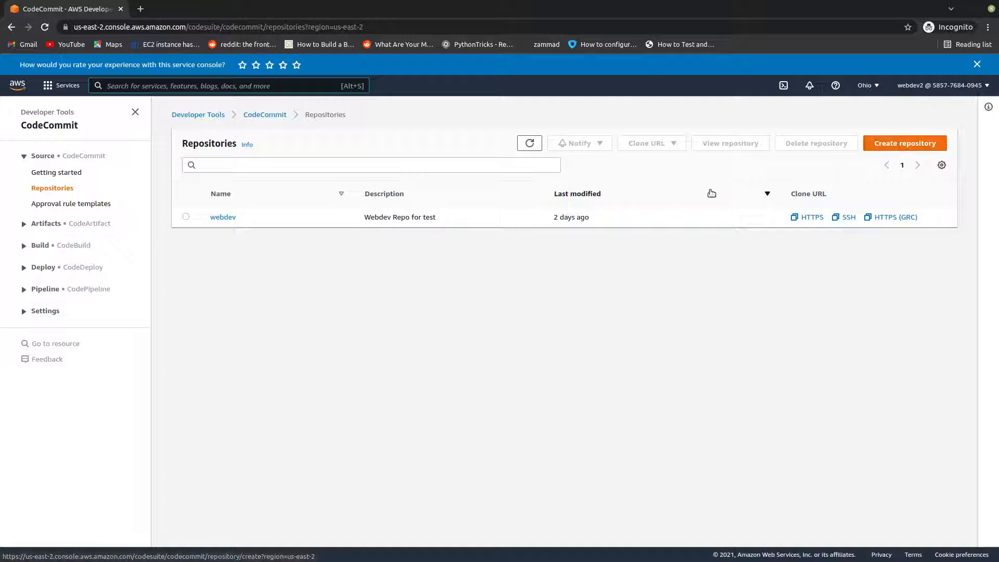
# Step: Create a CodeCommit repository named webdev2 with the description "This is a test repo for webdev2 user"
pyautogui.click(899, 144)
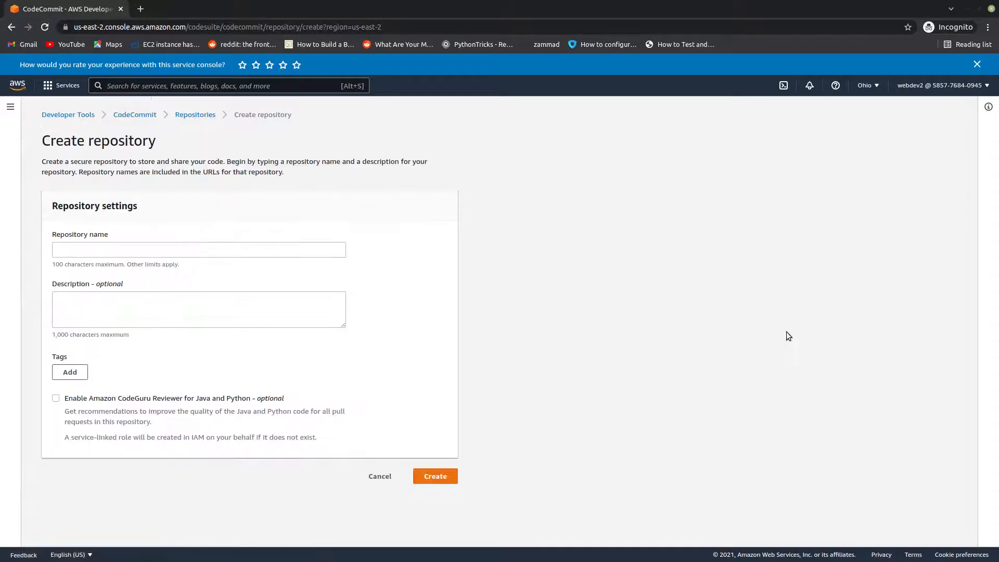
pyautogui.click(197, 252)
pyautogui.write('webd')
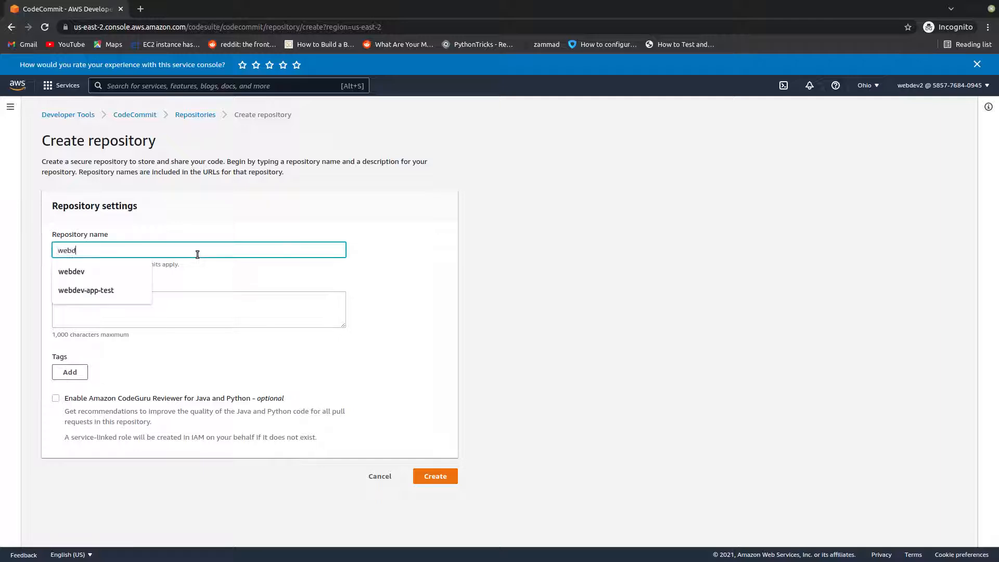
pyautogui.write('ev2')
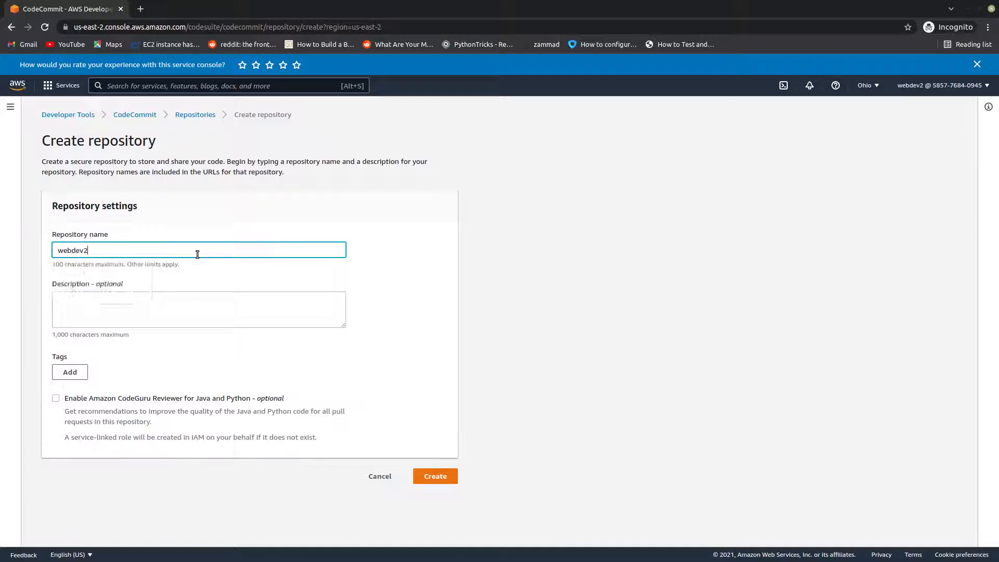
pyautogui.click(191, 305)
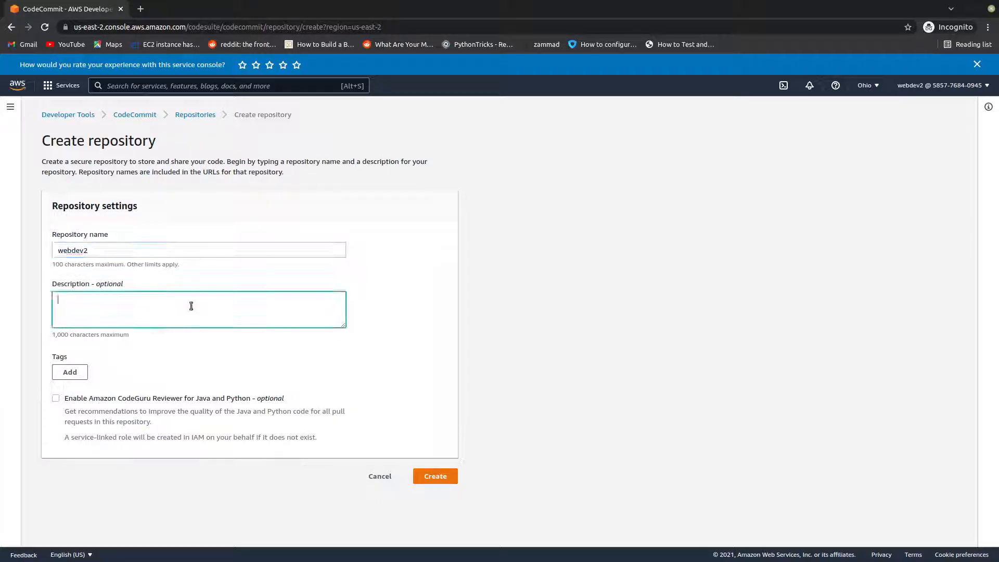
pyautogui.write('This is a test repo for w')
pyautogui.write('2 user')
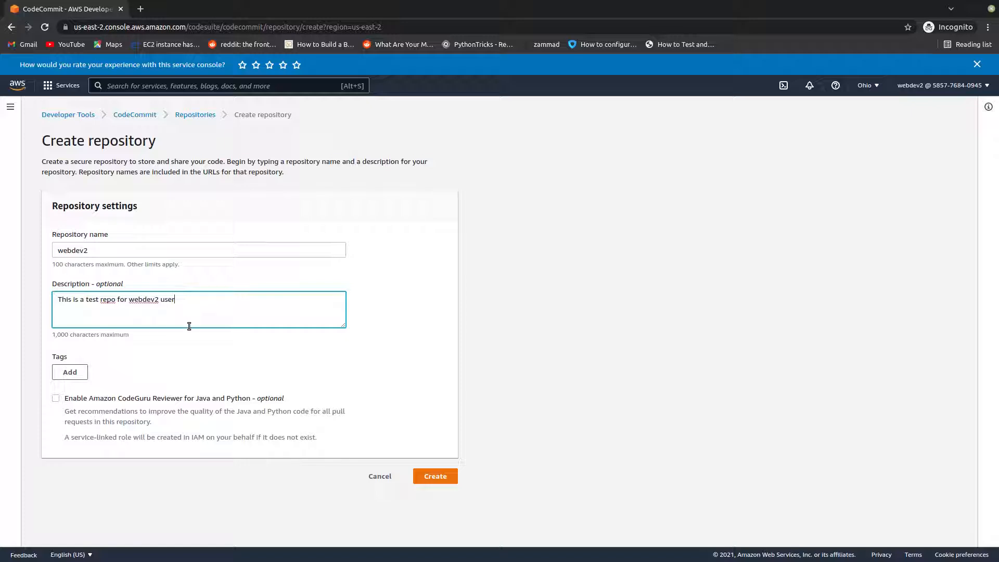
pyautogui.click(434, 477)
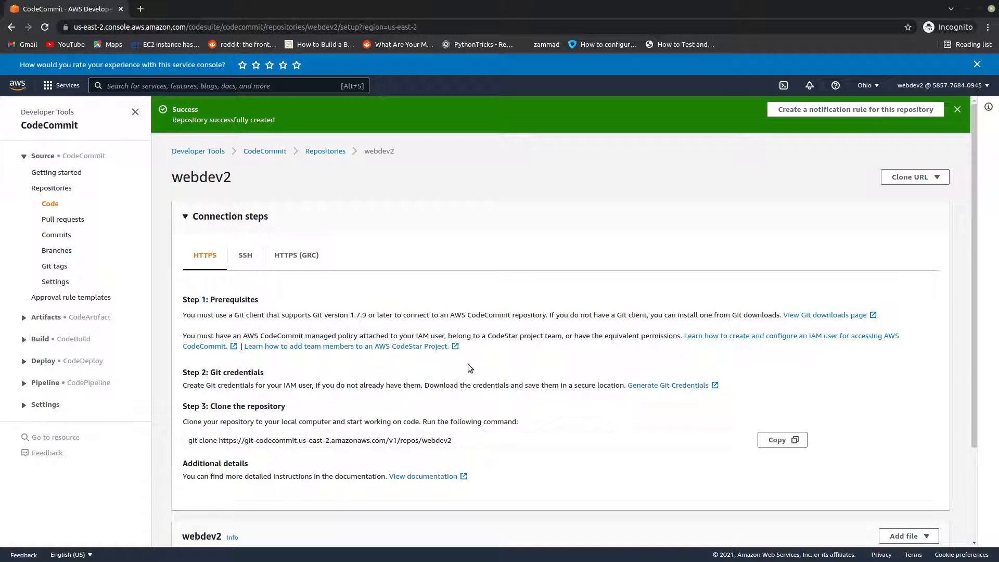
# Step: Copy the webdev2 repository's HTTPS git clone command and paste it into the unsaved text document, leaving a blank line below the password
pyautogui.scroll(-2, 370, 399)
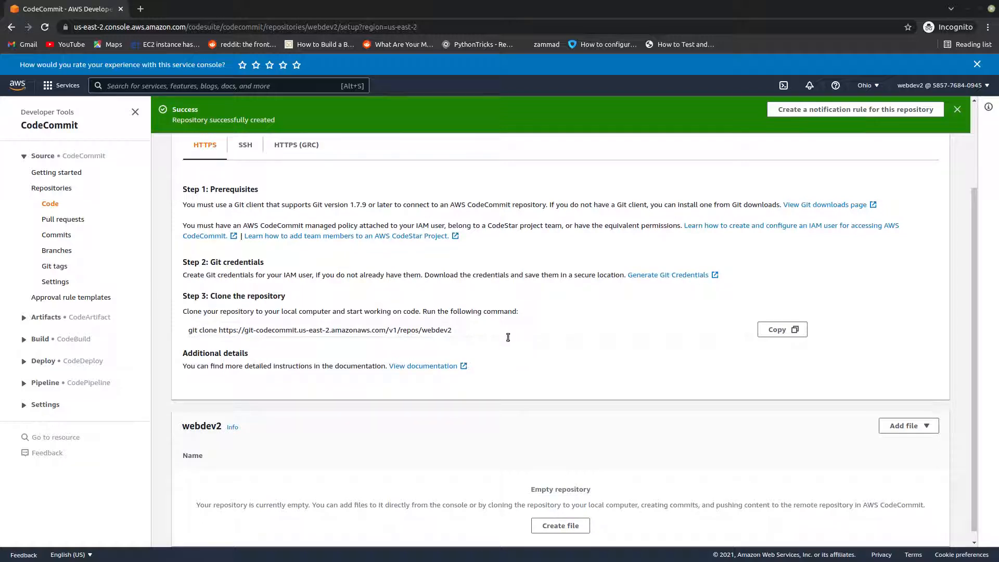
pyautogui.click(469, 326)
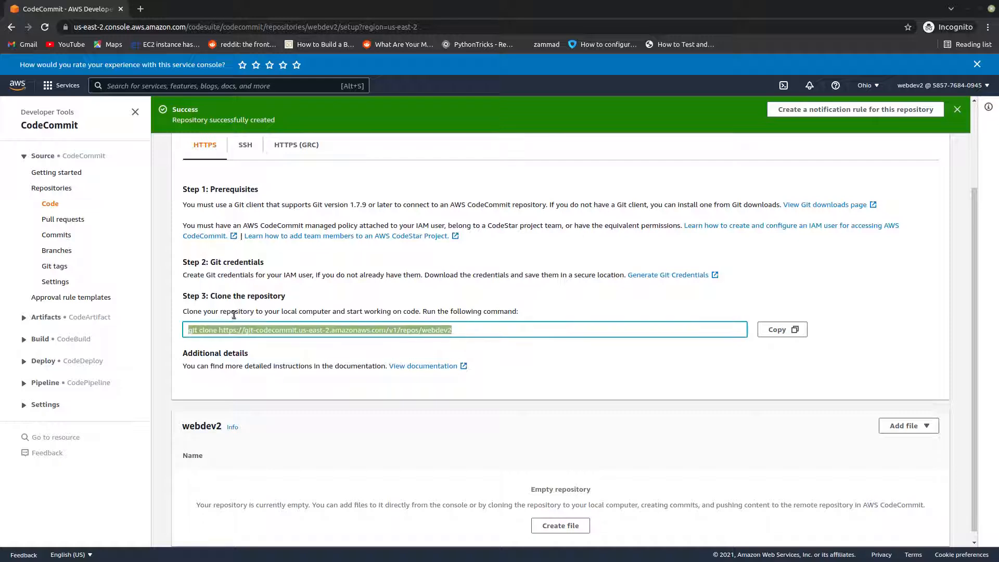
pyautogui.click(779, 330)
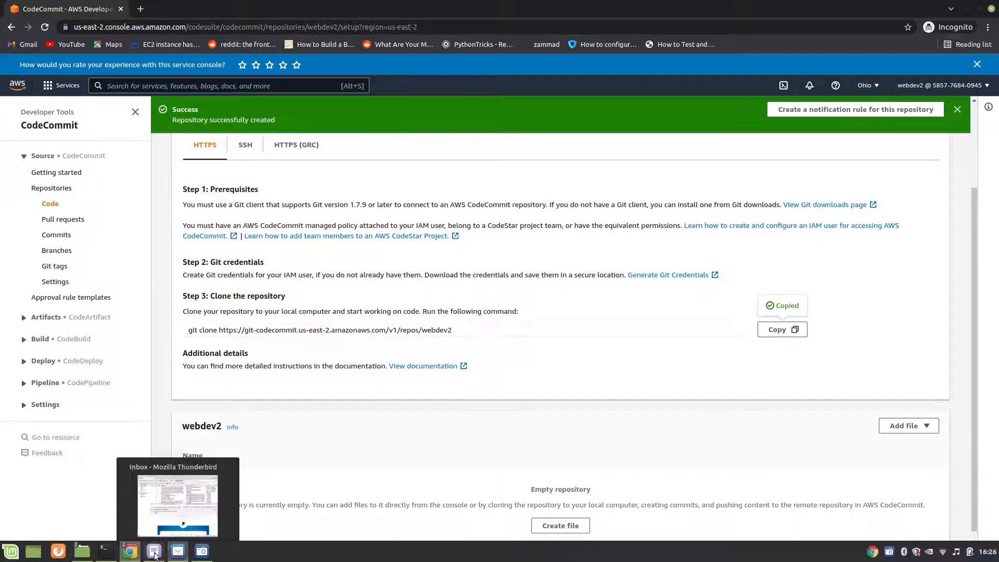
pyautogui.moveTo(154, 551)
pyautogui.click(160, 522)
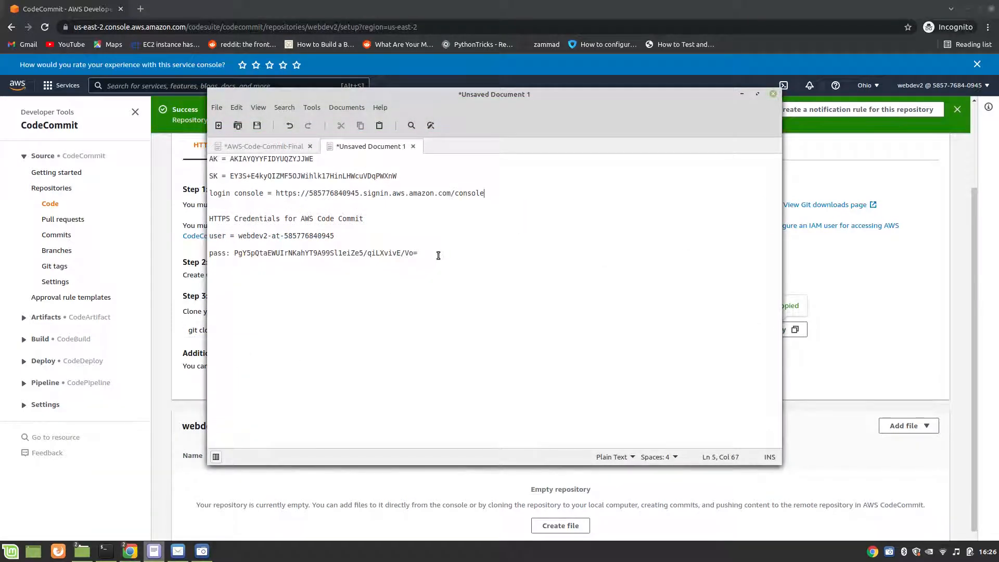
pyautogui.click(439, 253)
pyautogui.press('Return')
pyautogui.press('Return')
pyautogui.hotkey('ctrl', 'v')
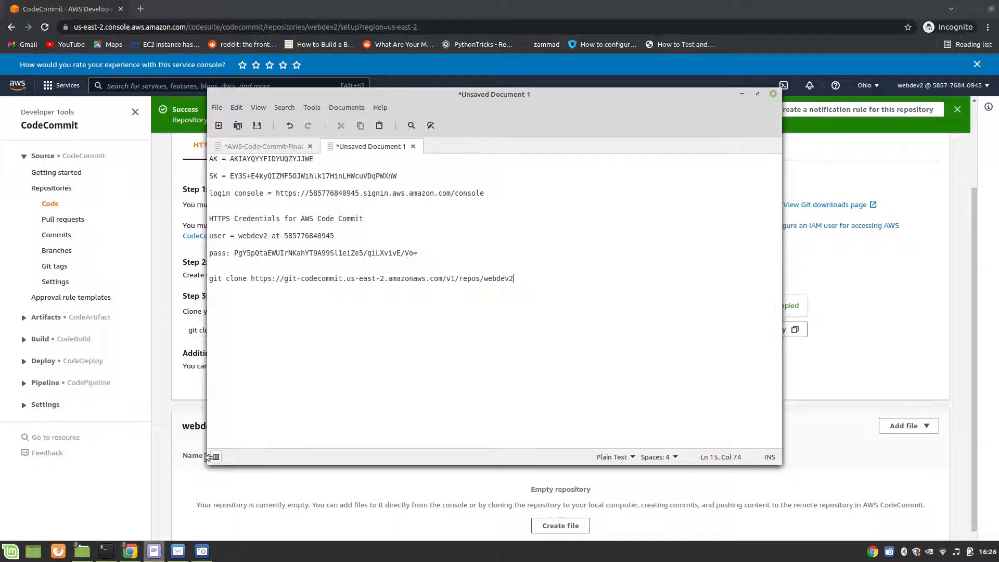
# Step: Bring up the terminal, then check the git clone instructions in the AWS-Code-Commit-Final notes
pyautogui.moveTo(106, 551)
pyautogui.click(100, 491)
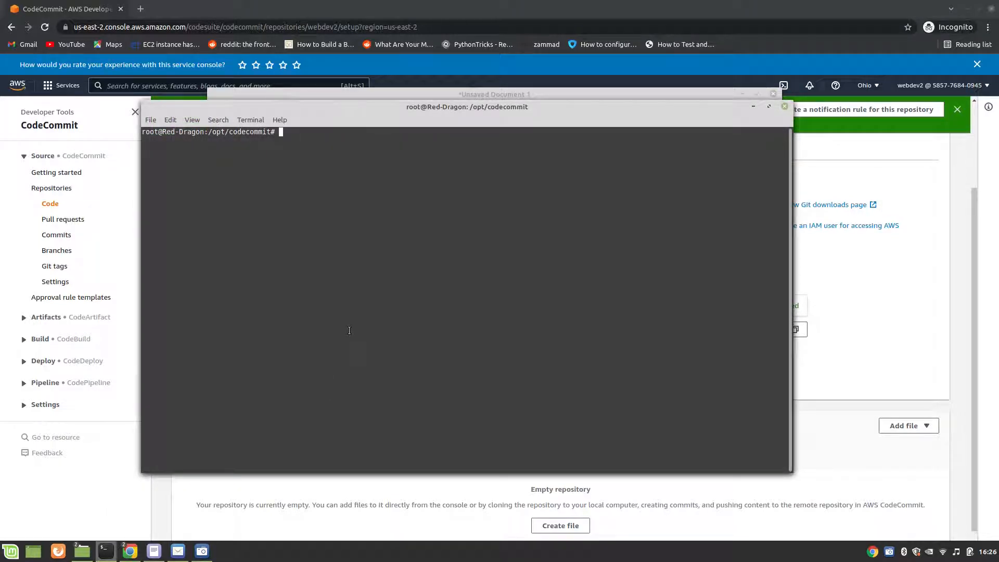
pyautogui.click(154, 552)
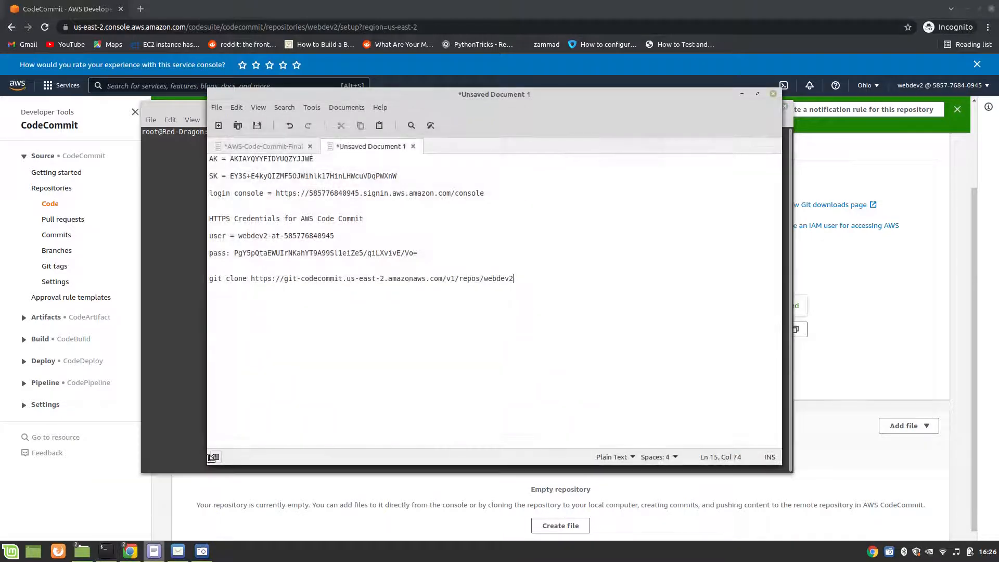
pyautogui.click(271, 148)
pyautogui.scroll(-1, 343, 356)
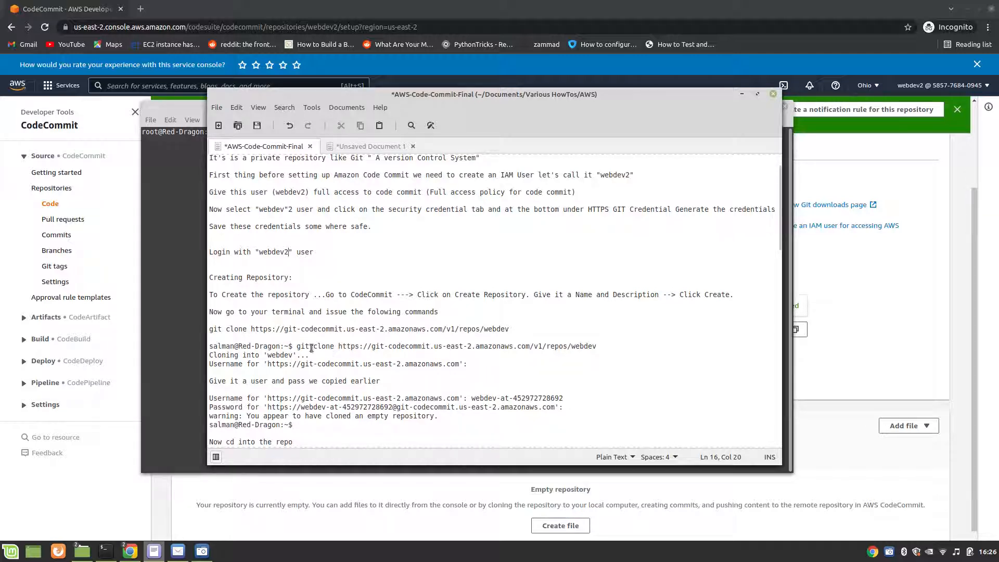
pyautogui.moveTo(297, 347); pyautogui.dragTo(432, 356)
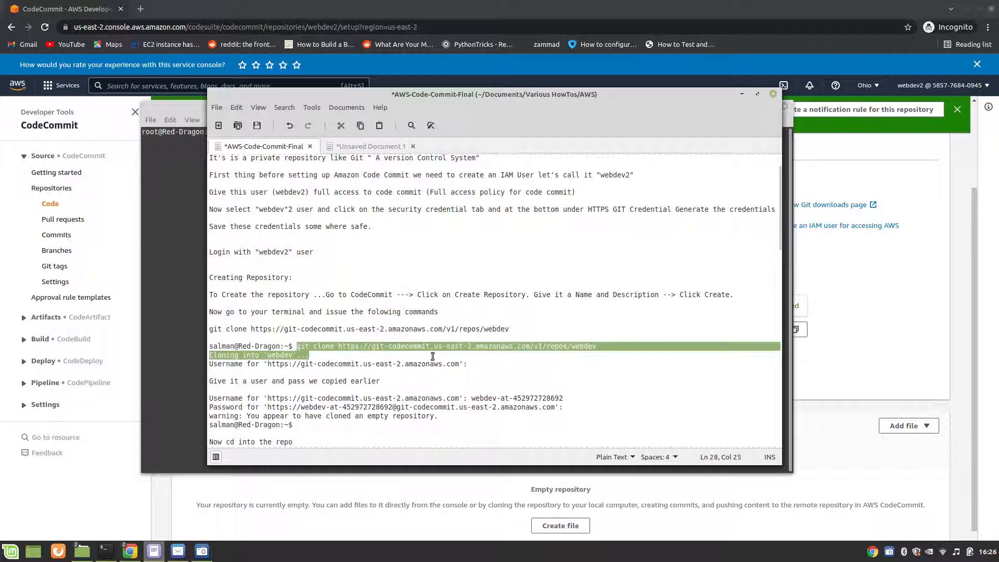
pyautogui.click(495, 365)
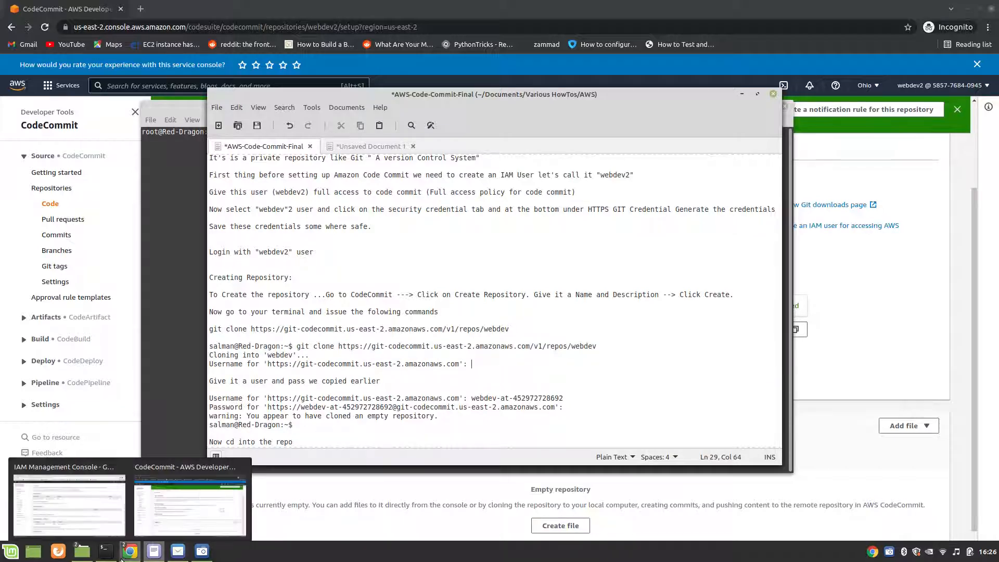
# Step: In the terminal, list the contents of the /opt/codecommit folder with ls
pyautogui.click(106, 551)
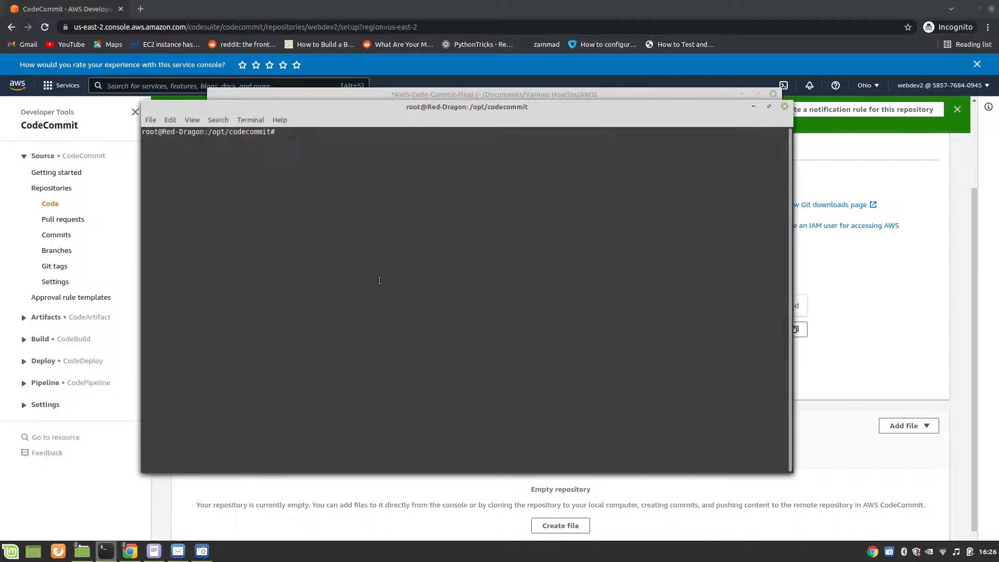
pyautogui.write('ls')
pyautogui.press('Return')
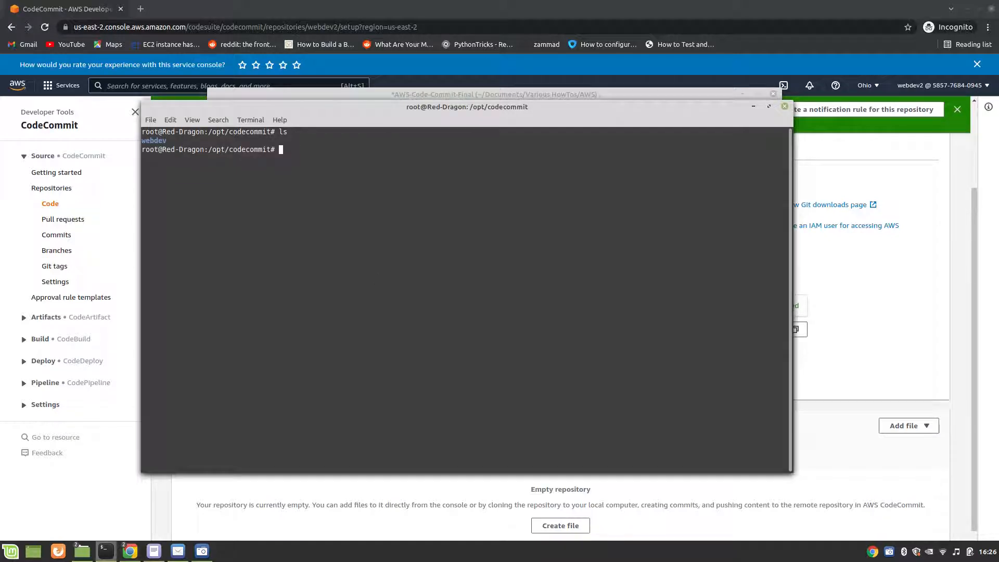
pyautogui.hotkey('ctrl', 'shift', 'v')
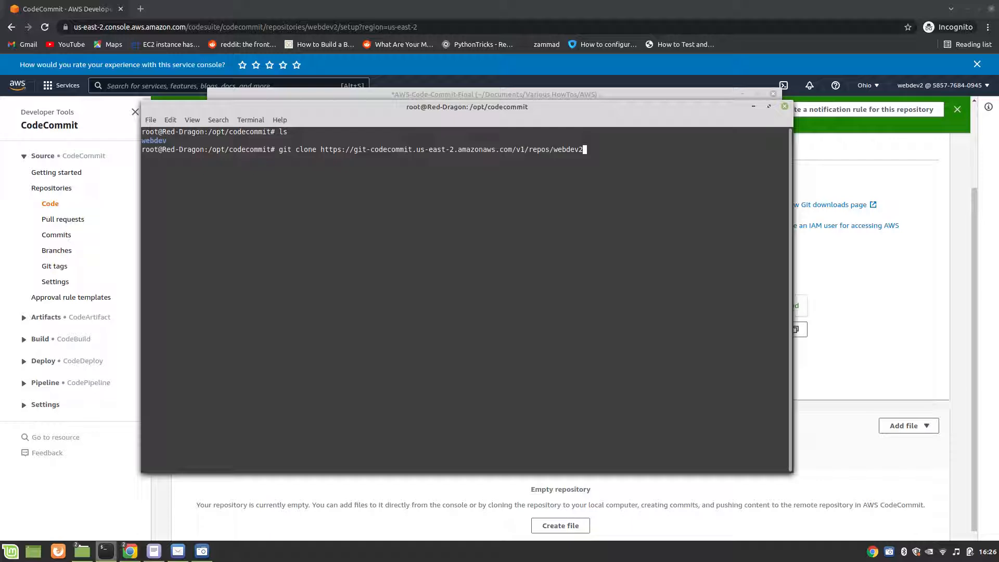
pyautogui.press('Left')
pyautogui.press('Left')
pyautogui.press('Left')
pyautogui.press('Left')
pyautogui.press('Left')
pyautogui.press('Left')
pyautogui.press('Left')
pyautogui.press('Left')
pyautogui.press('Left')
pyautogui.press('Left')
pyautogui.press('Left')
pyautogui.press('Left')
pyautogui.press('Left')
pyautogui.press('Left')
pyautogui.press('Left')
pyautogui.press('Left')
pyautogui.press('Left')
pyautogui.press('Left')
pyautogui.press('Left')
pyautogui.press('Left')
pyautogui.press('Left')
pyautogui.press('Left')
pyautogui.press('Left')
pyautogui.press('Left')
pyautogui.press('Left')
pyautogui.press('Left')
pyautogui.press('Left')
pyautogui.press('Left')
pyautogui.press('Left')
pyautogui.press('Left')
pyautogui.press('Left')
pyautogui.press('Left')
pyautogui.press('Left')
pyautogui.press('Left')
pyautogui.press('Left')
pyautogui.press('Left')
pyautogui.press('Left')
pyautogui.press('Left')
pyautogui.press('Left')
pyautogui.press('Right')
pyautogui.press('Right')
pyautogui.press('Right')
pyautogui.press('Right')
pyautogui.press('Right')
pyautogui.press('Right')
pyautogui.press('Right')
pyautogui.press('Right')
pyautogui.press('Right')
pyautogui.press('Right')
pyautogui.press('Right')
pyautogui.press('Right')
pyautogui.press('Right')
pyautogui.press('Right')
pyautogui.press('Right')
pyautogui.press('Right')
pyautogui.press('Right')
pyautogui.press('Right')
pyautogui.press('Right')
pyautogui.press('Right')
pyautogui.press('Right')
pyautogui.press('Right')
pyautogui.press('Right')
pyautogui.press('Right')
pyautogui.press('Right')
pyautogui.press('Right')
pyautogui.press('Right')
pyautogui.press('Right')
pyautogui.press('Right')
pyautogui.press('Right')
pyautogui.press('Right')
pyautogui.press('Right')
pyautogui.press('Right')
pyautogui.press('Right')
pyautogui.press('Right')
pyautogui.press('Right')
pyautogui.press('Return')
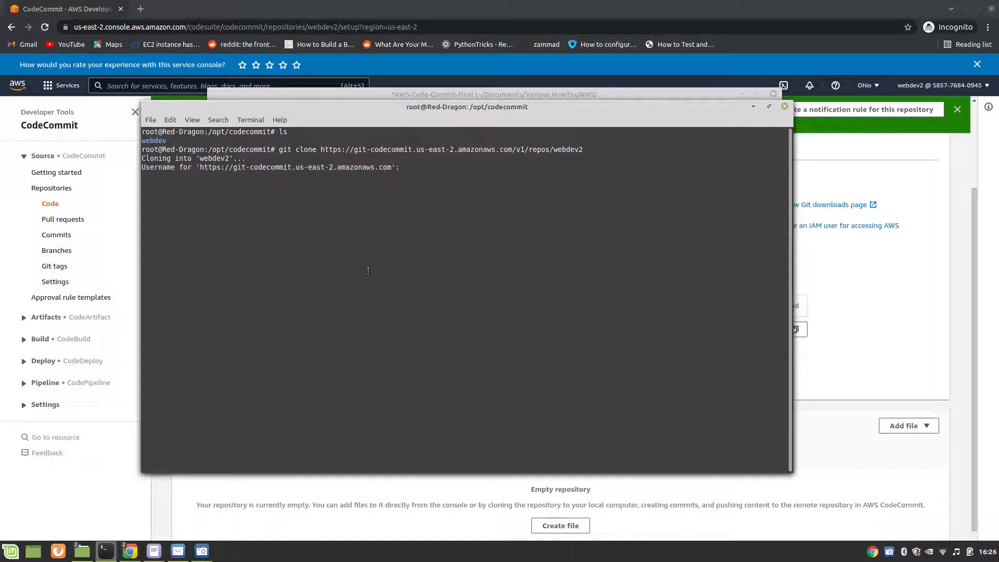
# Step: Copy the Git credentials user name from the unsaved text document and submit it at the terminal's Username prompt
pyautogui.click(154, 551)
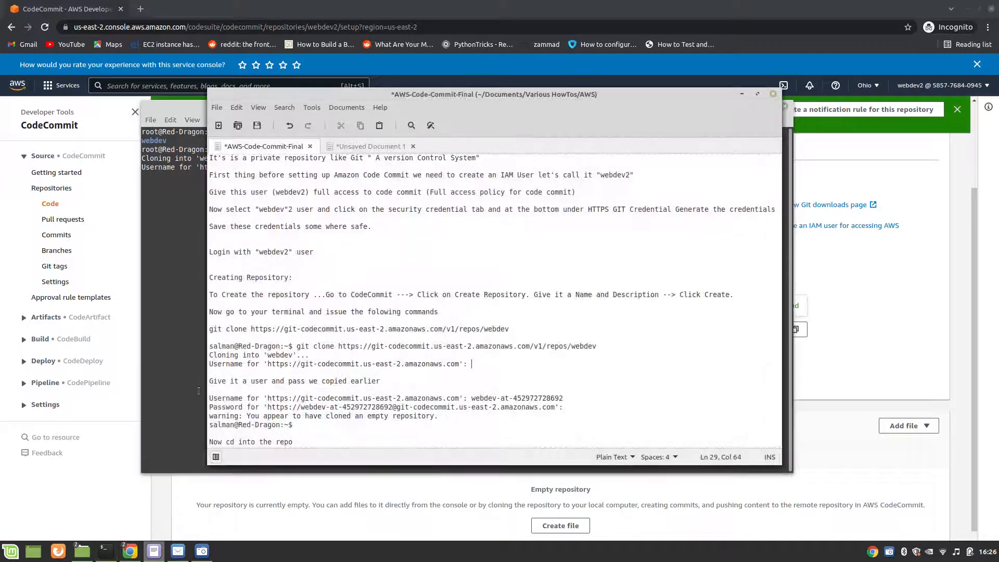
pyautogui.click(340, 147)
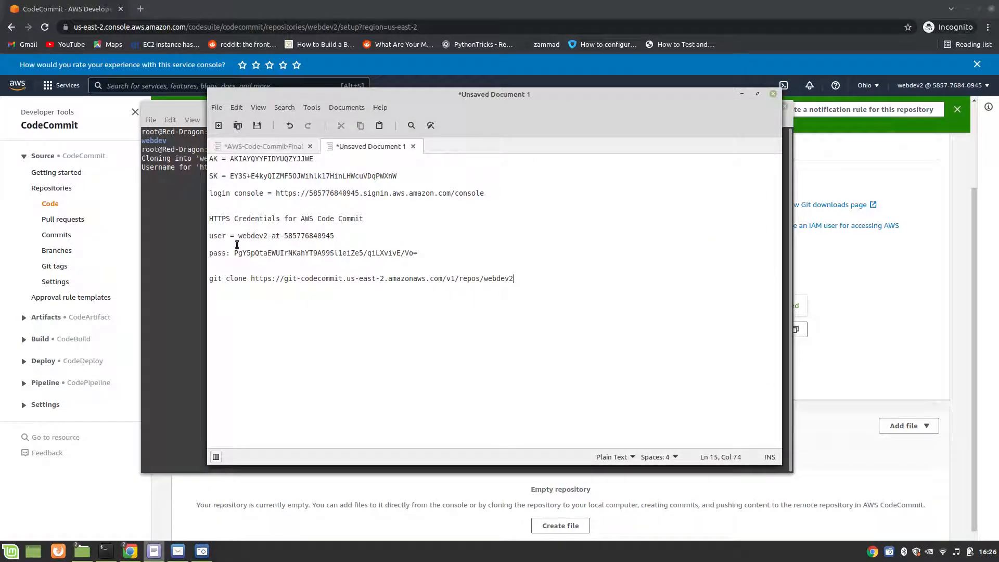
pyautogui.moveTo(239, 236); pyautogui.dragTo(331, 234)
pyautogui.rightClick(331, 235)
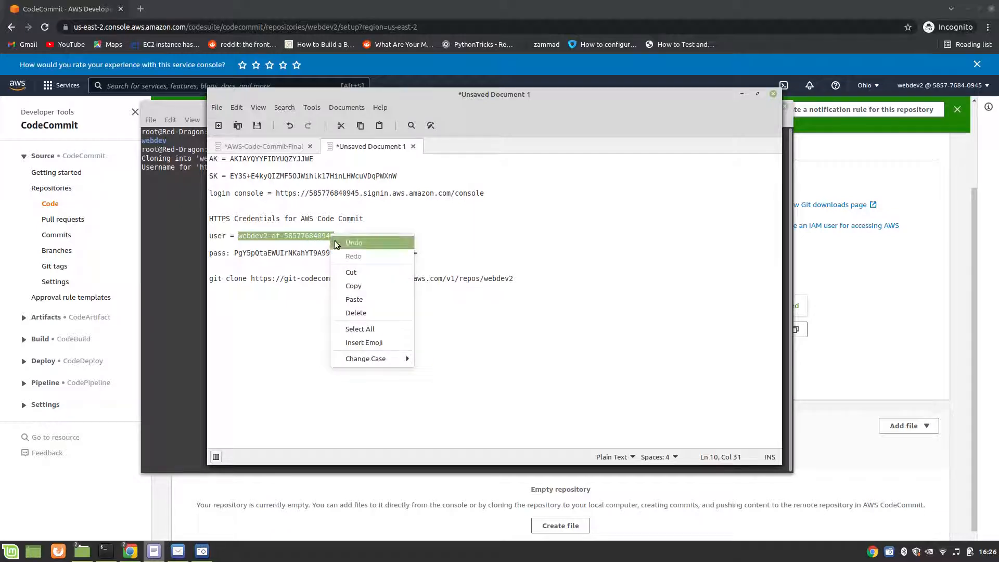
pyautogui.click(345, 287)
pyautogui.click(198, 246)
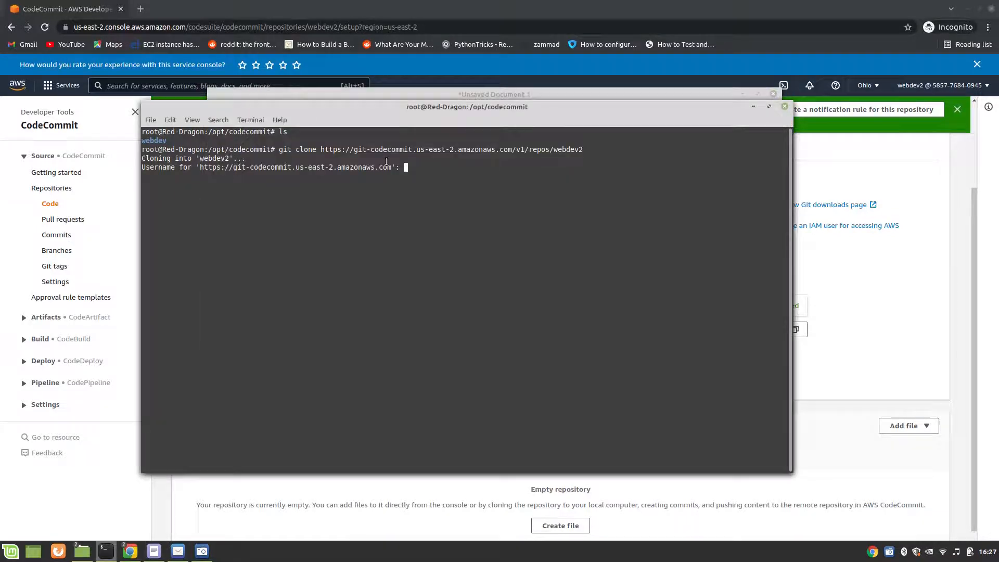
pyautogui.rightClick(439, 171)
pyautogui.click(461, 231)
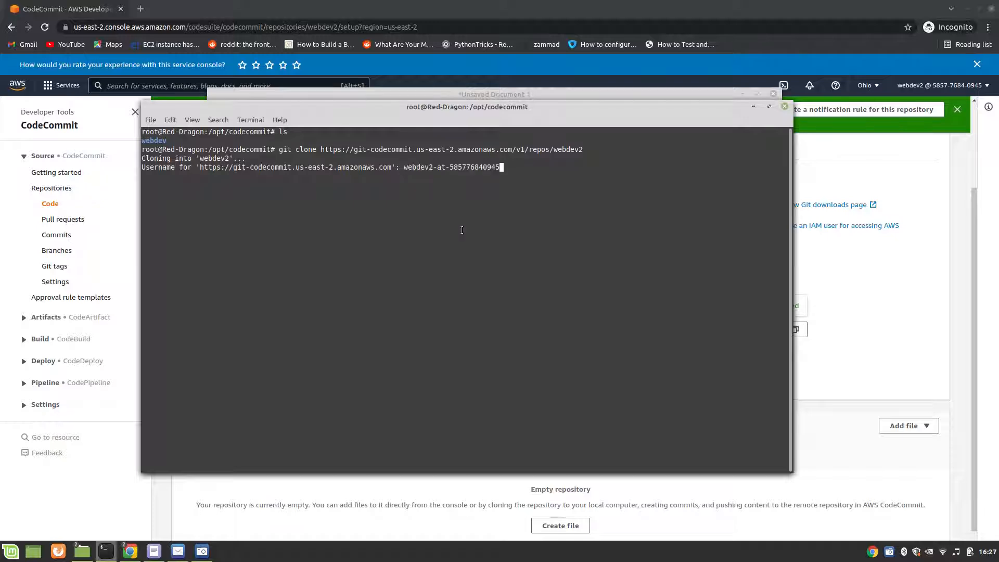
pyautogui.press('Return')
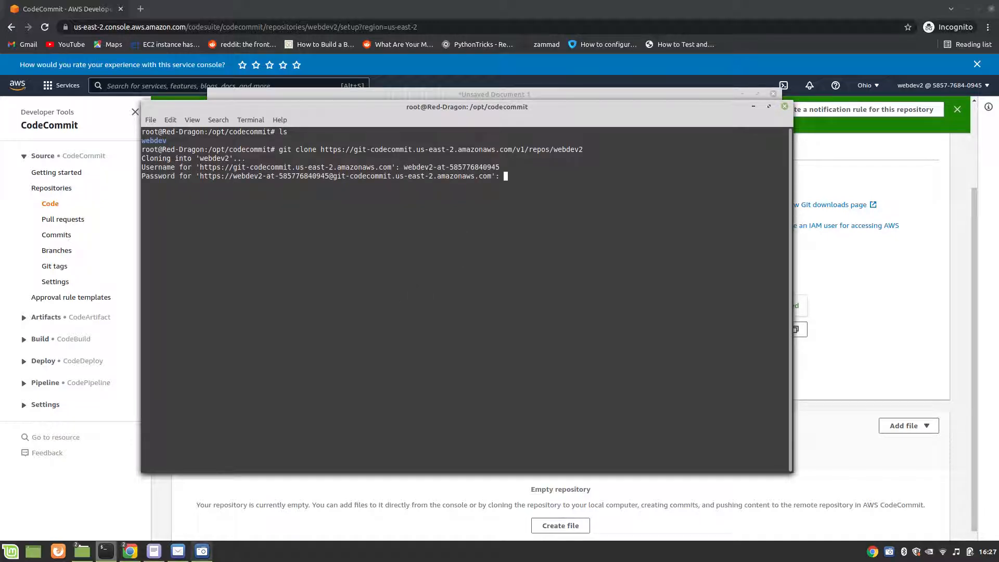
# Step: Copy the Git credentials password from the unsaved text document and submit it at the terminal's Password prompt
pyautogui.click(154, 551)
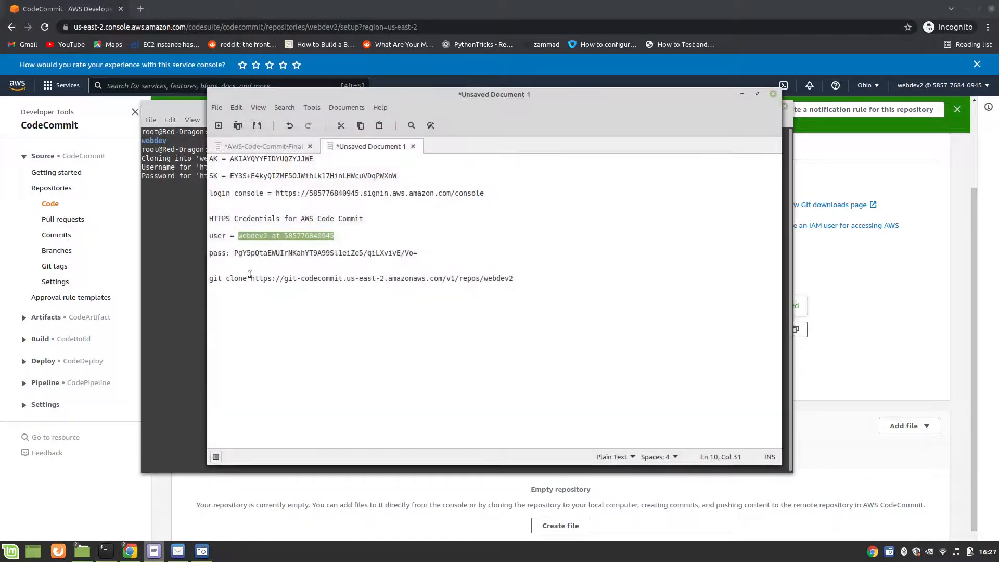
pyautogui.moveTo(235, 254); pyautogui.dragTo(418, 256)
pyautogui.rightClick(411, 257)
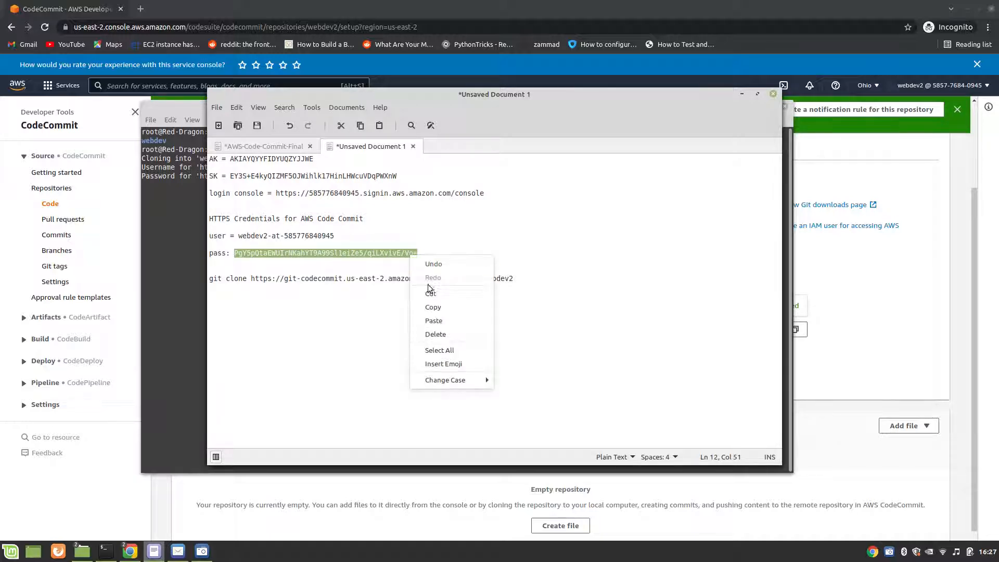
pyautogui.click(431, 308)
pyautogui.click(156, 248)
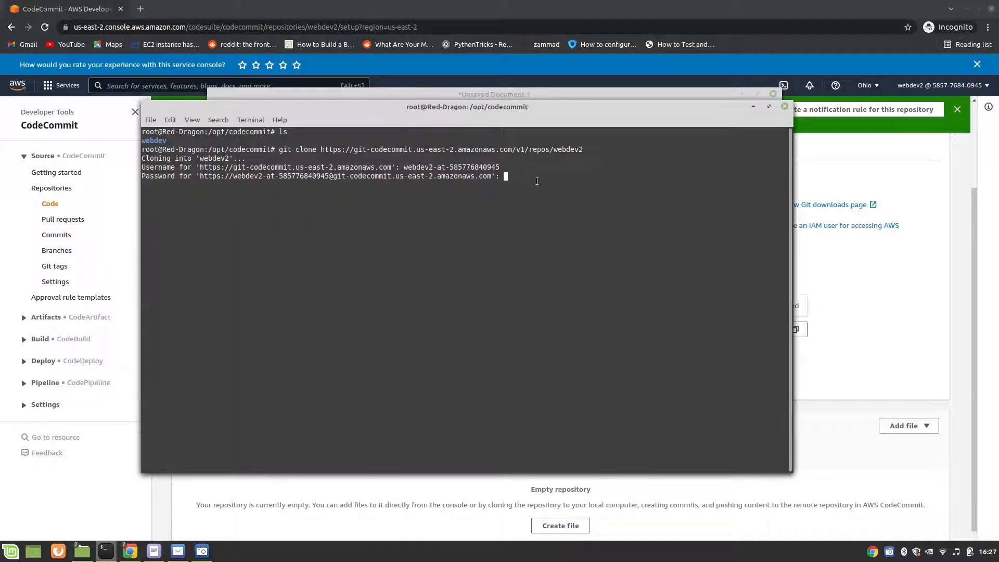
pyautogui.rightClick(532, 174)
pyautogui.click(556, 238)
pyautogui.press('Return')
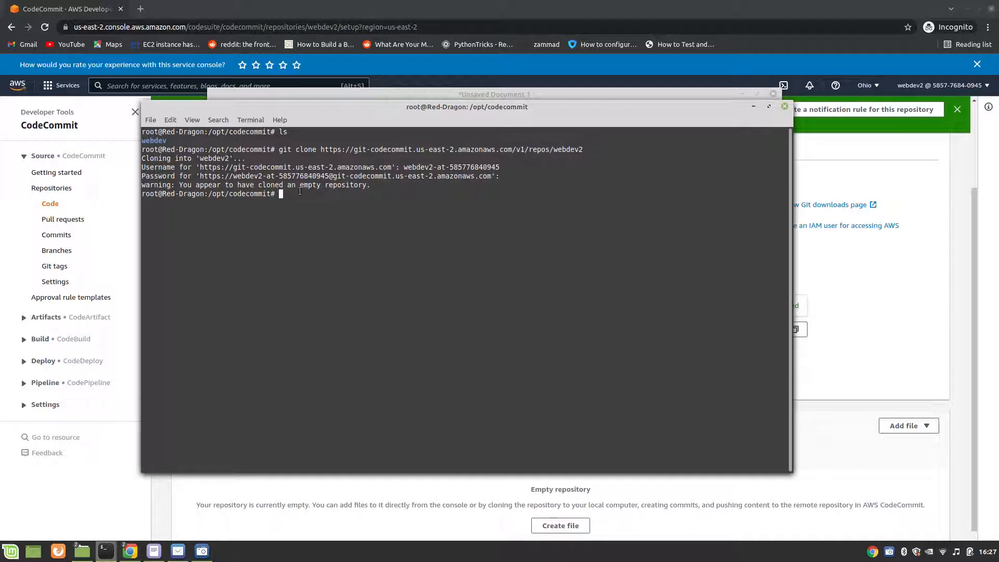
# Step: List the contents of /opt/codecommit and of the cloned webdev2 folder, ending back in /opt/codecommit
pyautogui.write('ls')
pyautogui.press('Return')
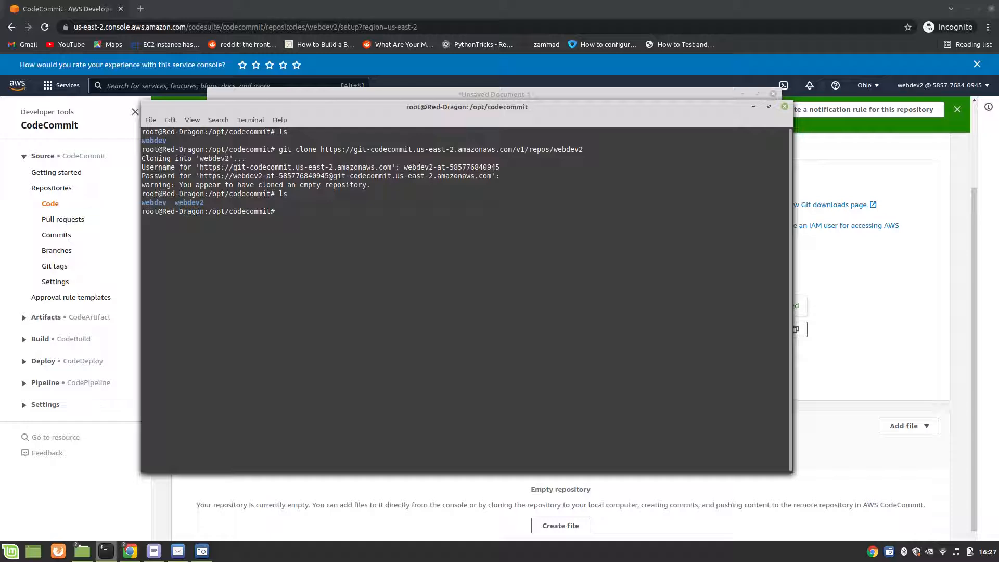
pyautogui.write('cd webdev2')
pyautogui.press('Tab')
pyautogui.press('Return')
pyautogui.write('ls')
pyautogui.press('Return')
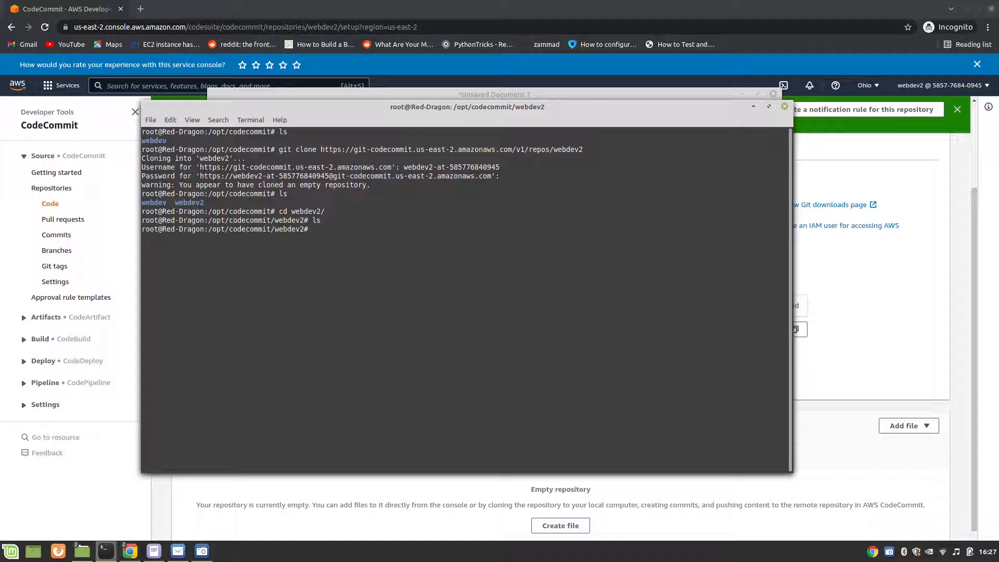
pyautogui.write('cd ..4')
pyautogui.press('Return')
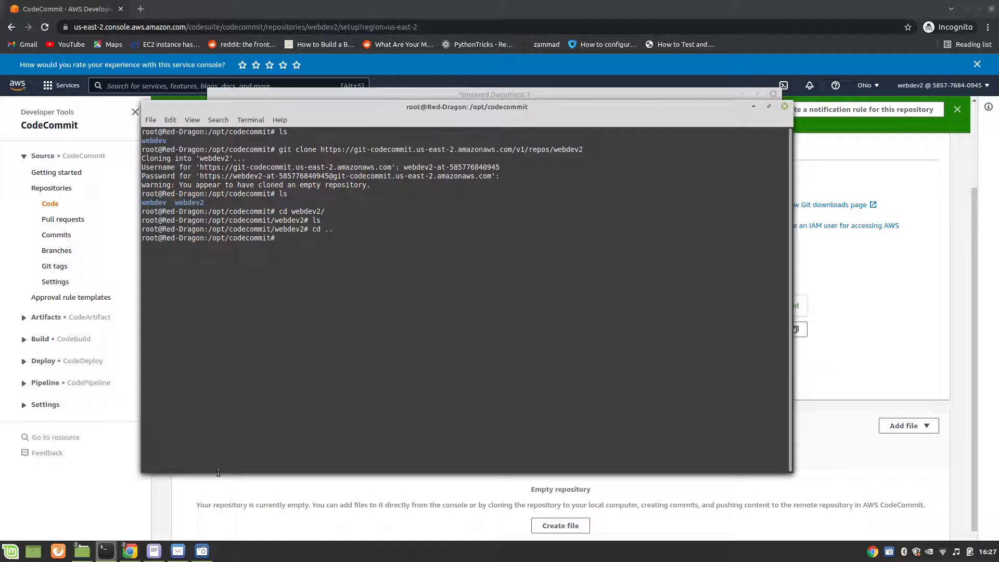
# Step: Read the AWS-Code-Commit-Final notes from the git clone instructions down to the index.html example
pyautogui.moveTo(154, 551)
pyautogui.click(157, 501)
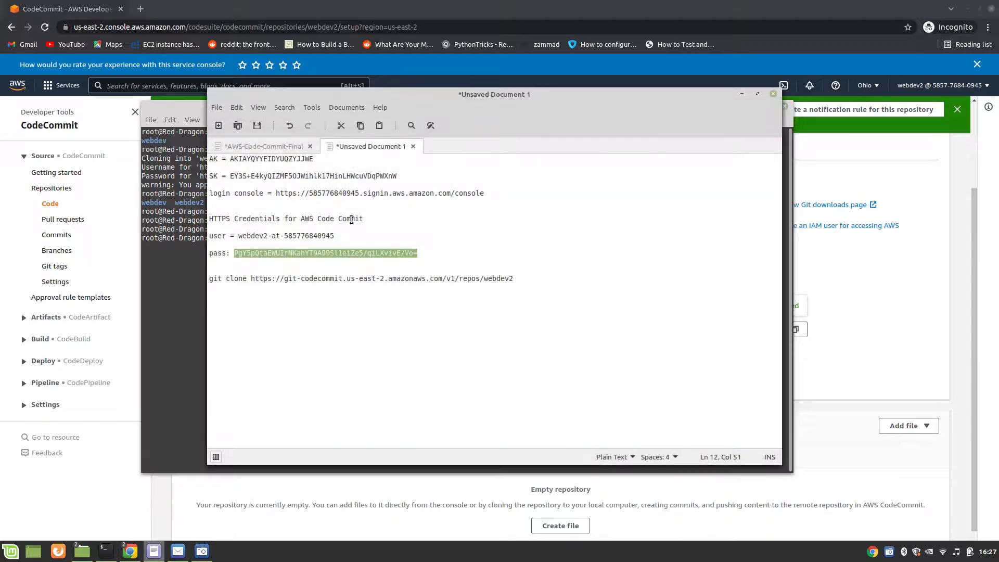
pyautogui.click(281, 146)
pyautogui.scroll(-1, 418, 352)
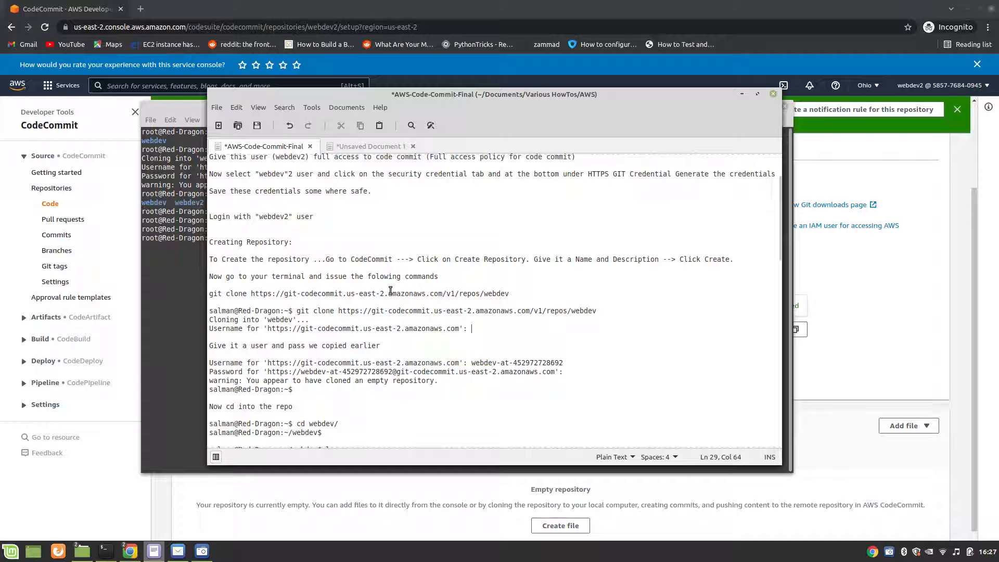
pyautogui.scroll(-2, 390, 290)
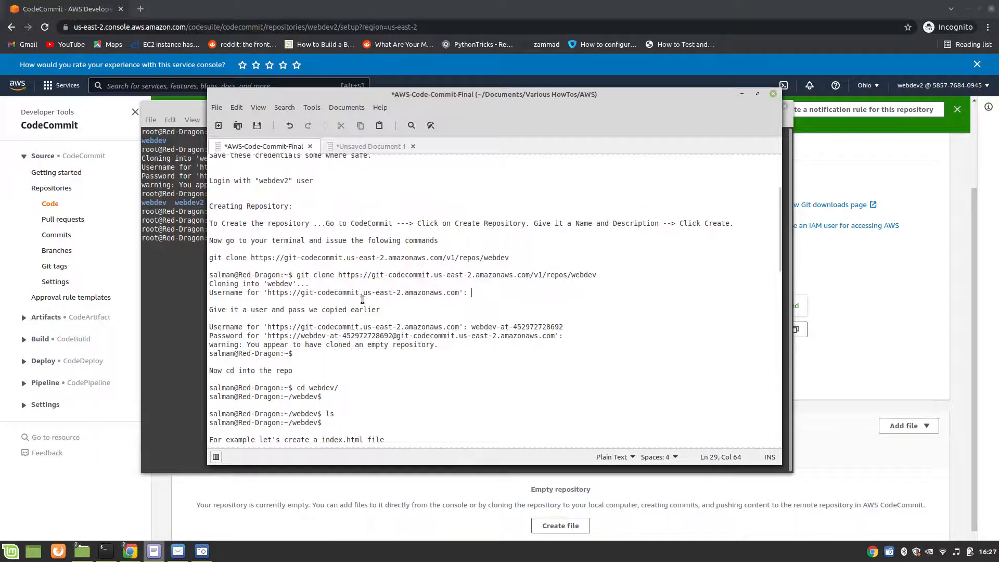
pyautogui.scroll(-4, 307, 295)
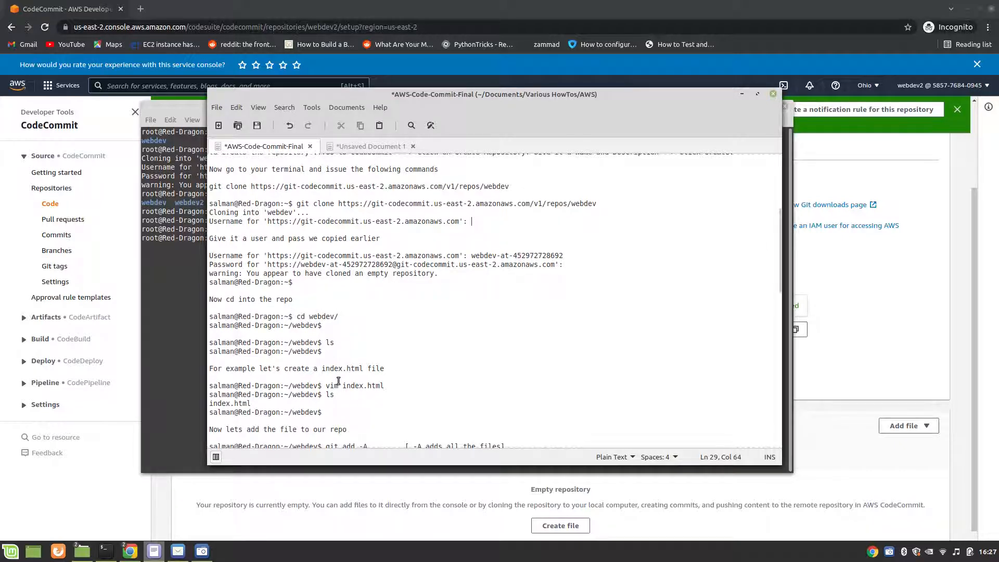
# Step: In the terminal, change into the webdev2 folder and list its contents with ls
pyautogui.moveTo(156, 550)
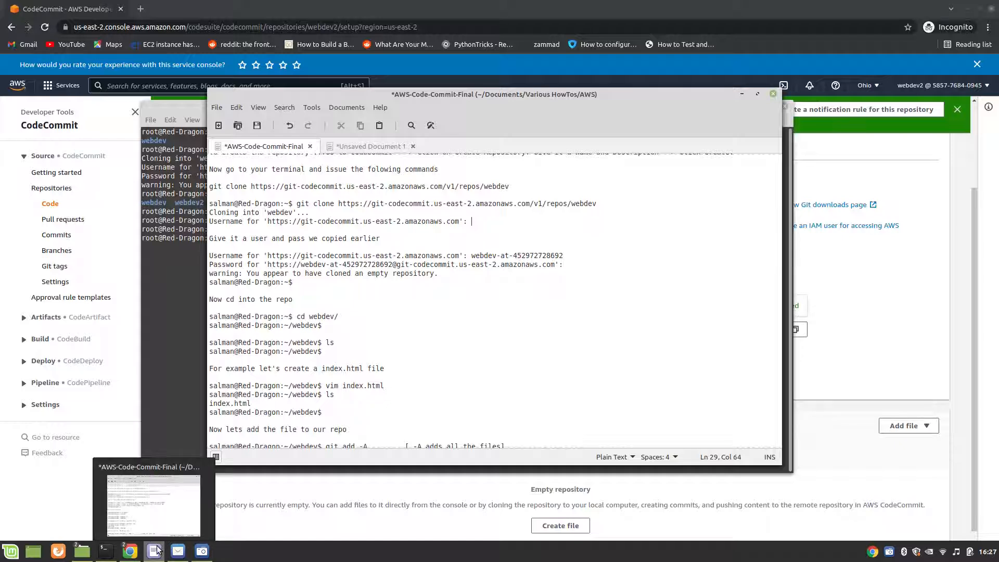
pyautogui.click(202, 327)
pyautogui.write('cd ')
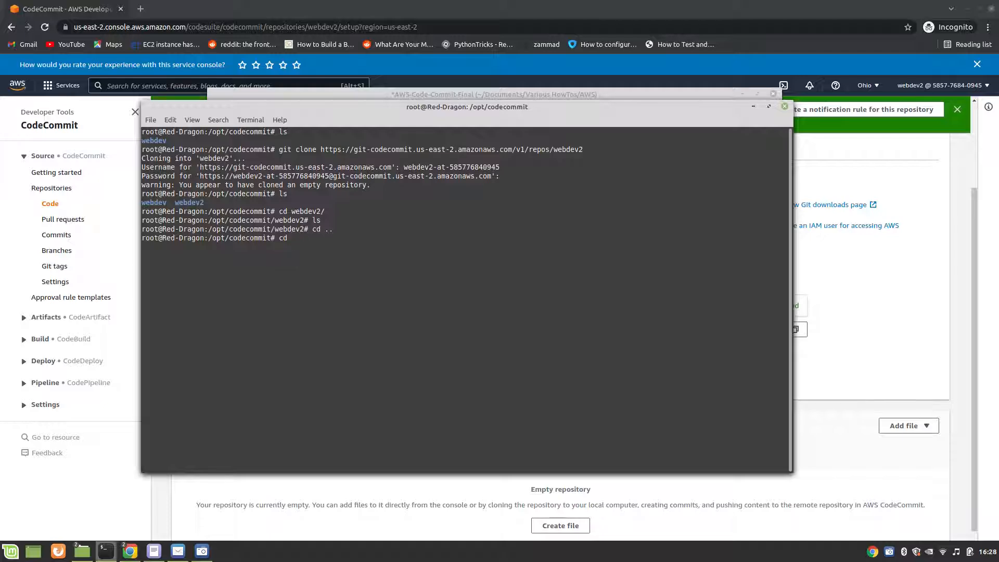
pyautogui.write('webdev2')
pyautogui.press('Return')
pyautogui.write('ls')
pyautogui.press('Return')
# Step: Create index.html in vim with the line "This is created by Webdev2 user" and save and quit
pyautogui.write('vim')
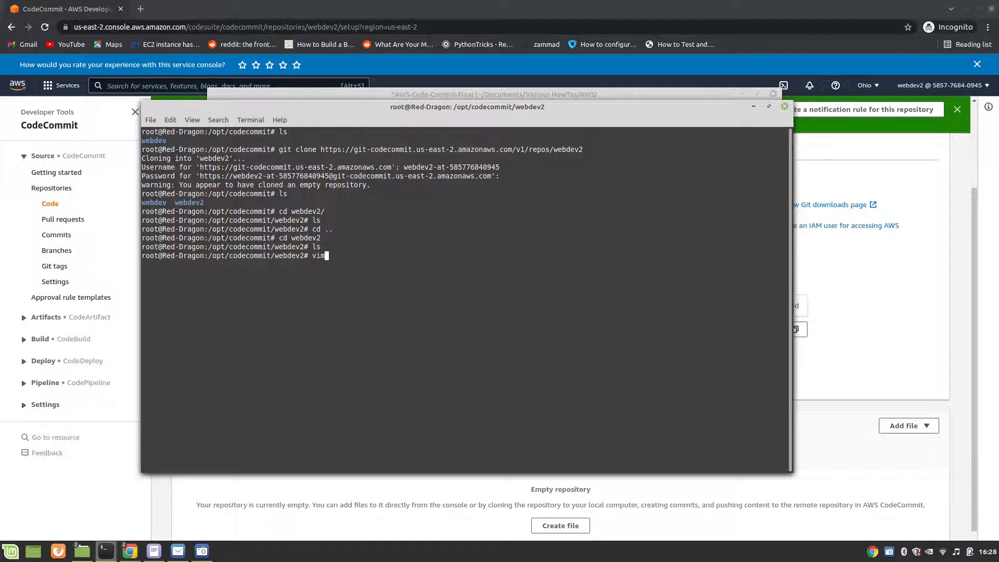
pyautogui.write(' index.html')
pyautogui.press('Return')
pyautogui.write('iT')
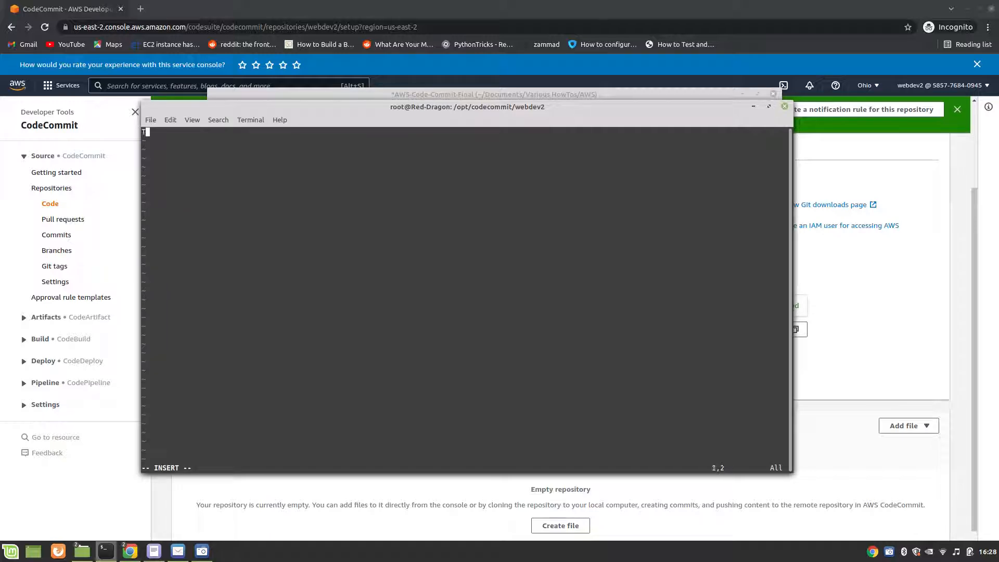
pyautogui.write('his is created by Webdev')
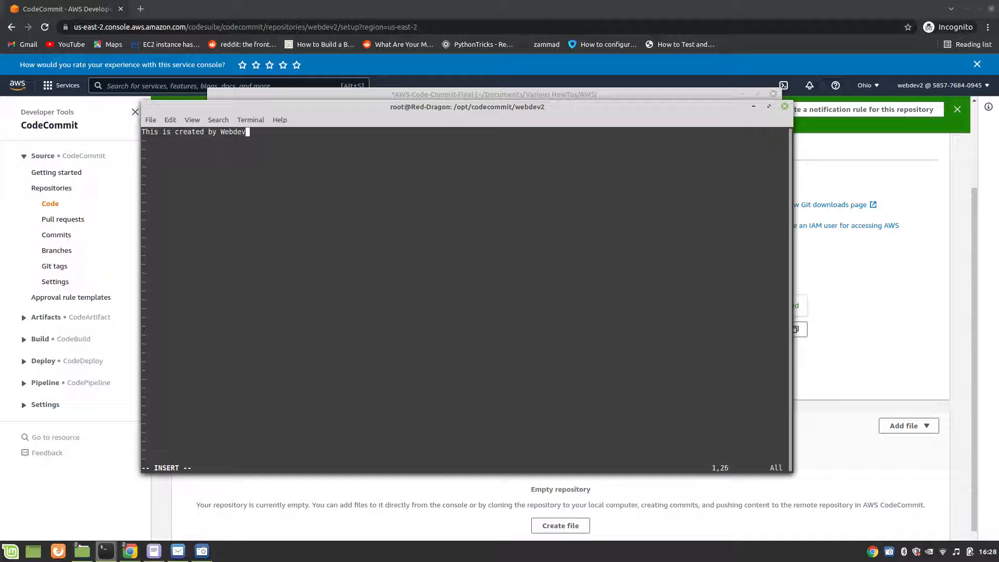
pyautogui.write('2 user')
pyautogui.press('Escape')
pyautogui.write(':wq')
pyautogui.press('Return')
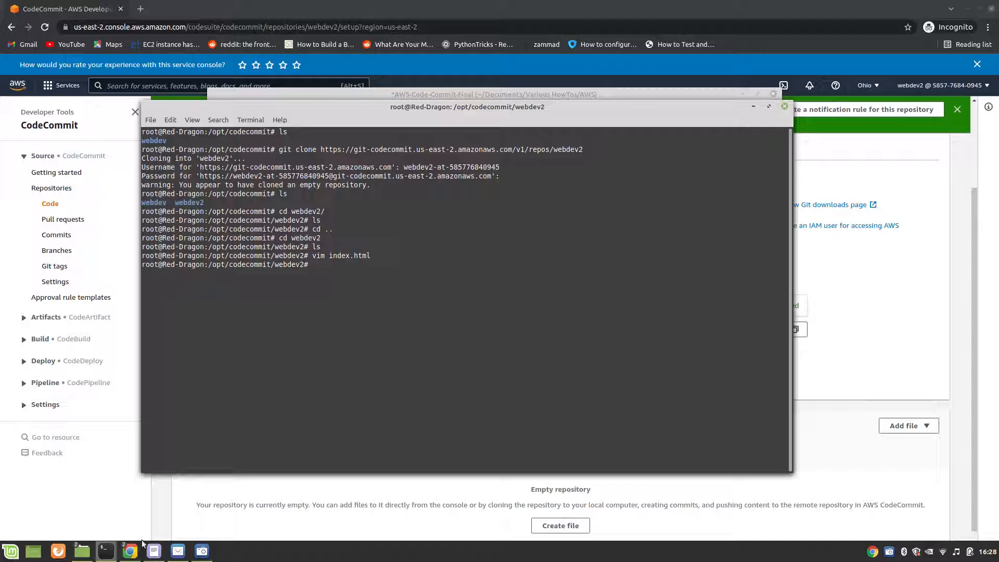
# Step: Check the notes for the staging command and stage all files in the webdev2 repository with git add -A
pyautogui.moveTo(154, 553)
pyautogui.click(154, 524)
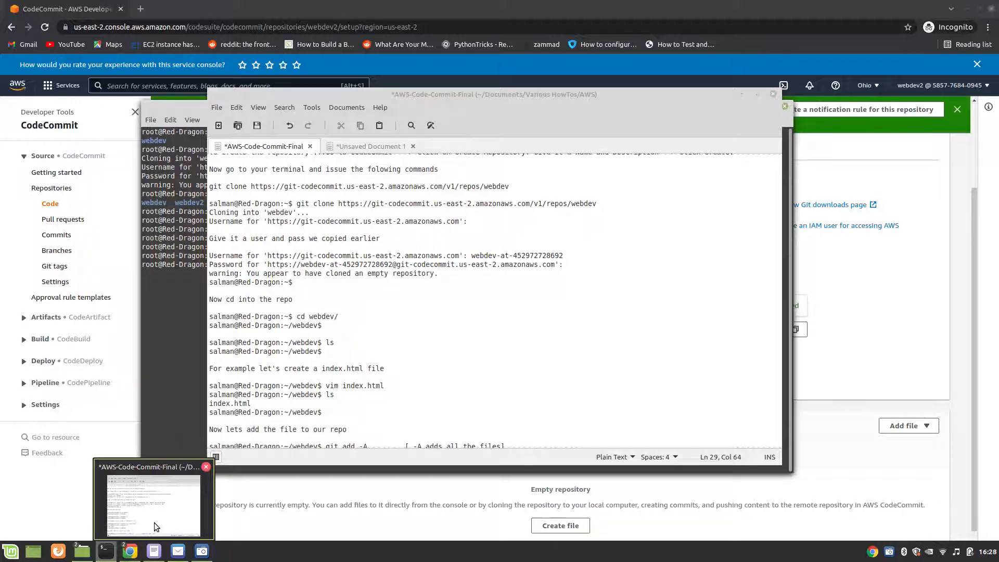
pyautogui.click(110, 555)
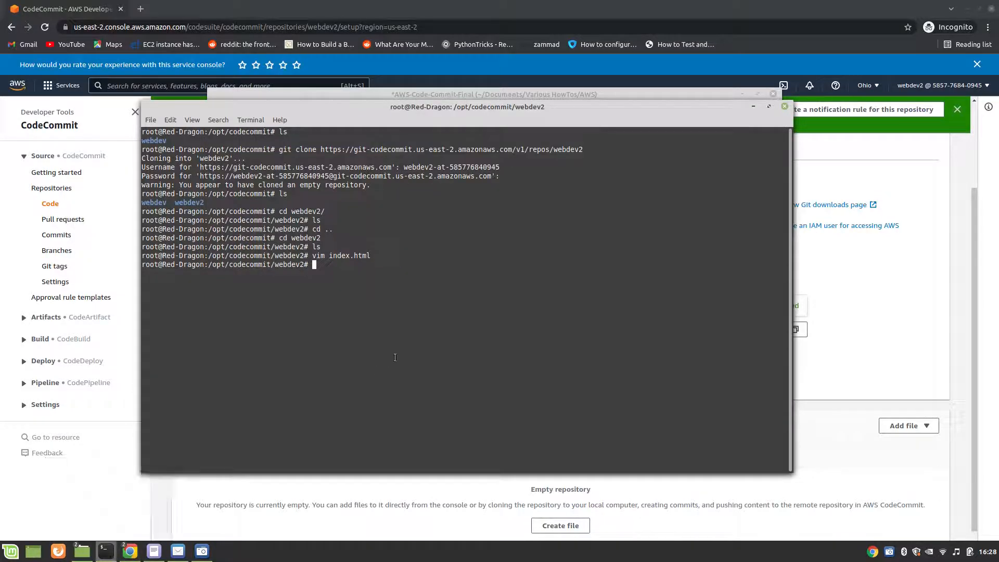
pyautogui.write('git add -')
pyautogui.write('A')
pyautogui.press('Return')
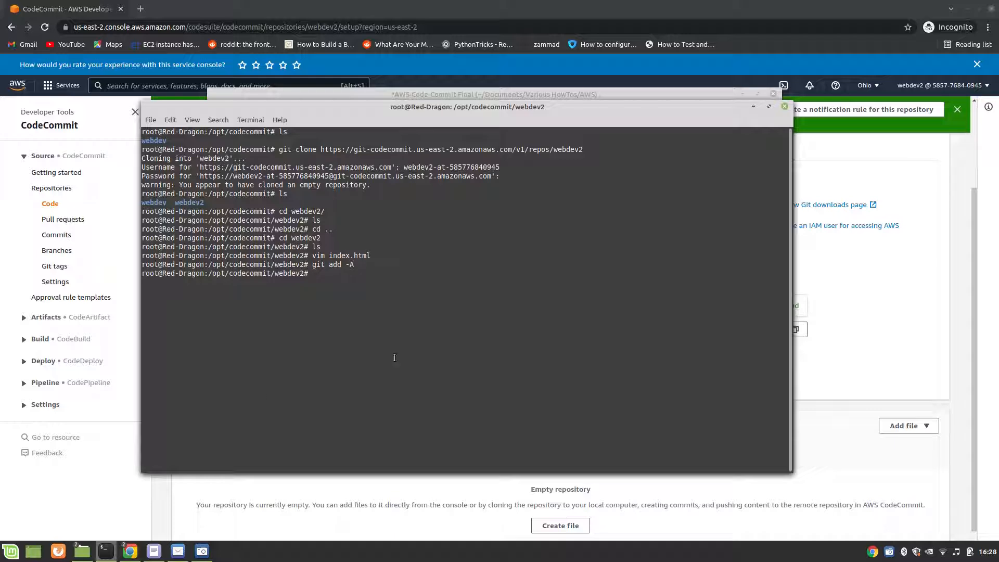
# Step: Copy git commit -m "First file" from the AWS-Code-Commit-Final notes and run it in the webdev2 folder
pyautogui.click(154, 536)
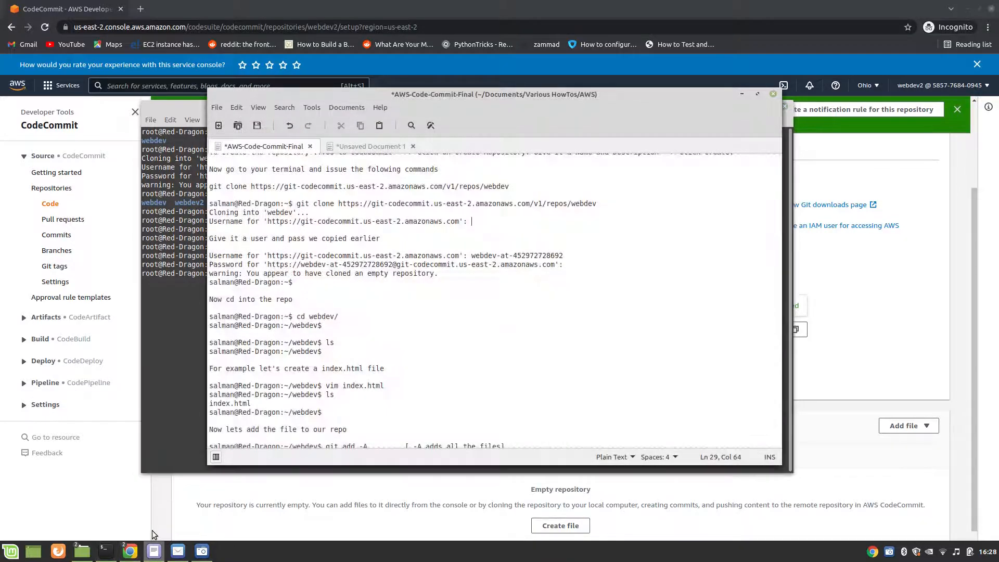
pyautogui.scroll(-1, 406, 365)
pyautogui.scroll(-1, 338, 411)
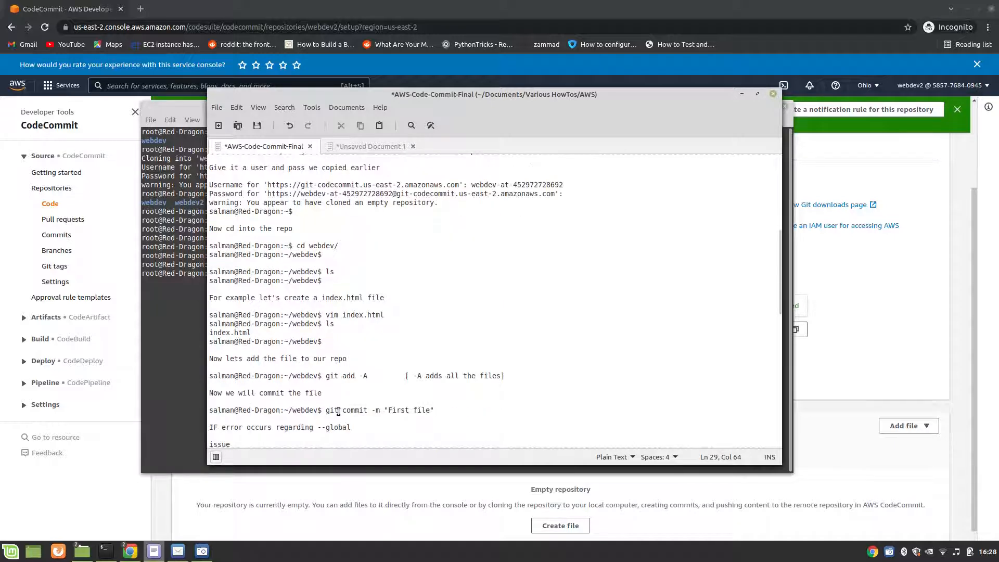
pyautogui.moveTo(326, 411); pyautogui.dragTo(436, 412)
pyautogui.rightClick(416, 405)
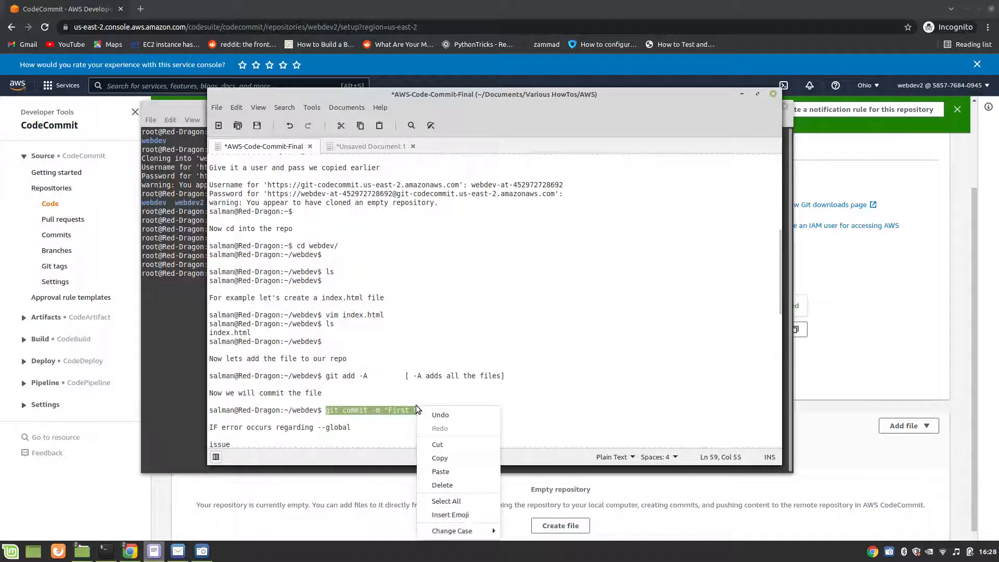
pyautogui.click(438, 458)
pyautogui.click(416, 468)
pyautogui.rightClick(357, 273)
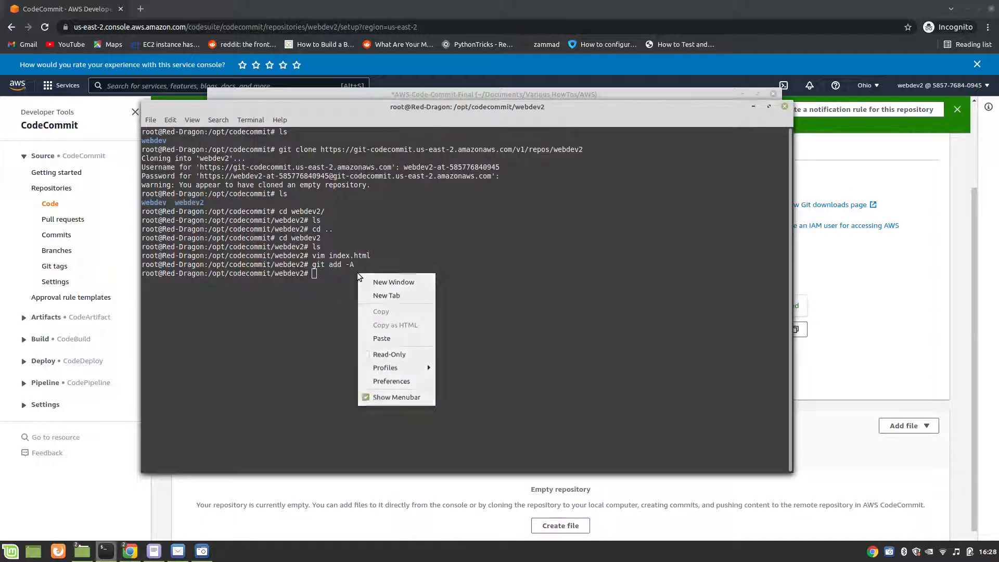
pyautogui.click(381, 339)
pyautogui.press('Return')
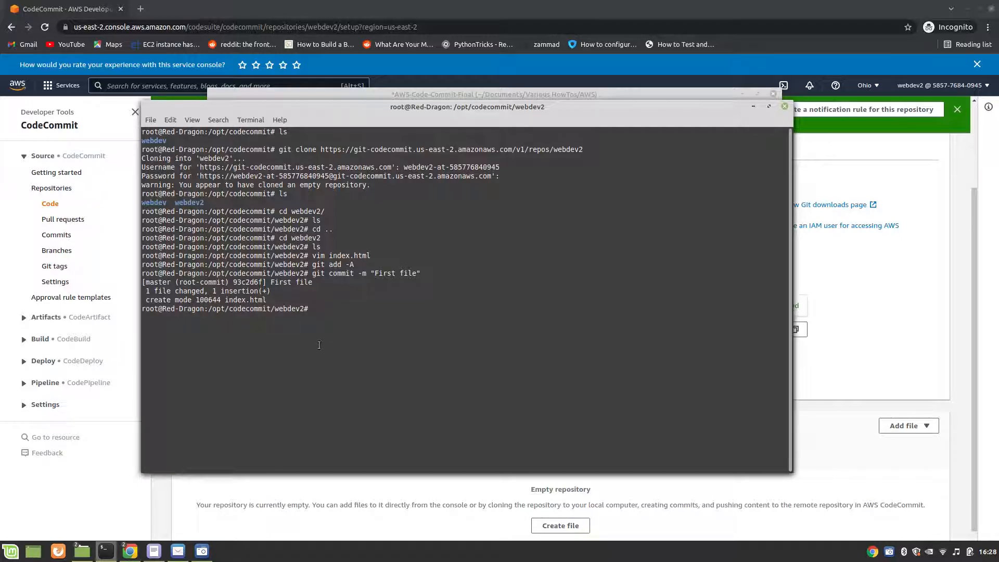
# Step: Copy the git push command from the AWS-Code-Commit-Final notes and run it in the webdev2 folder
pyautogui.click(154, 551)
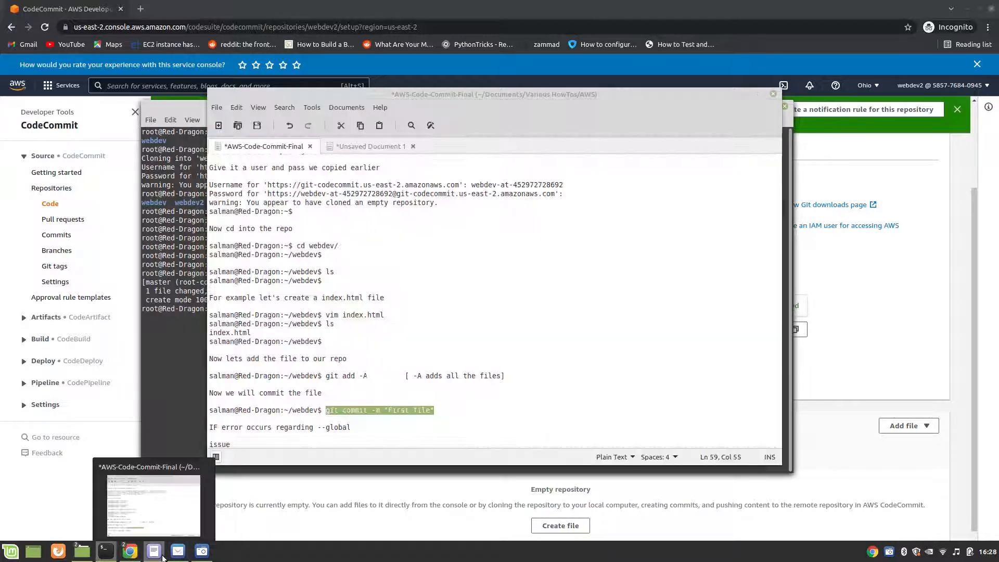
pyautogui.scroll(-9, 399, 403)
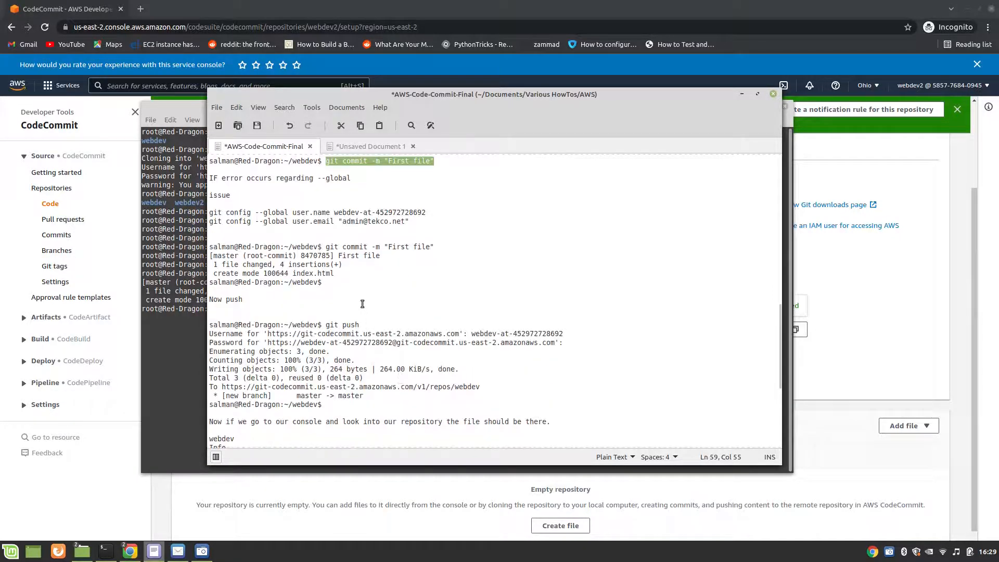
pyautogui.scroll(-1, 362, 304)
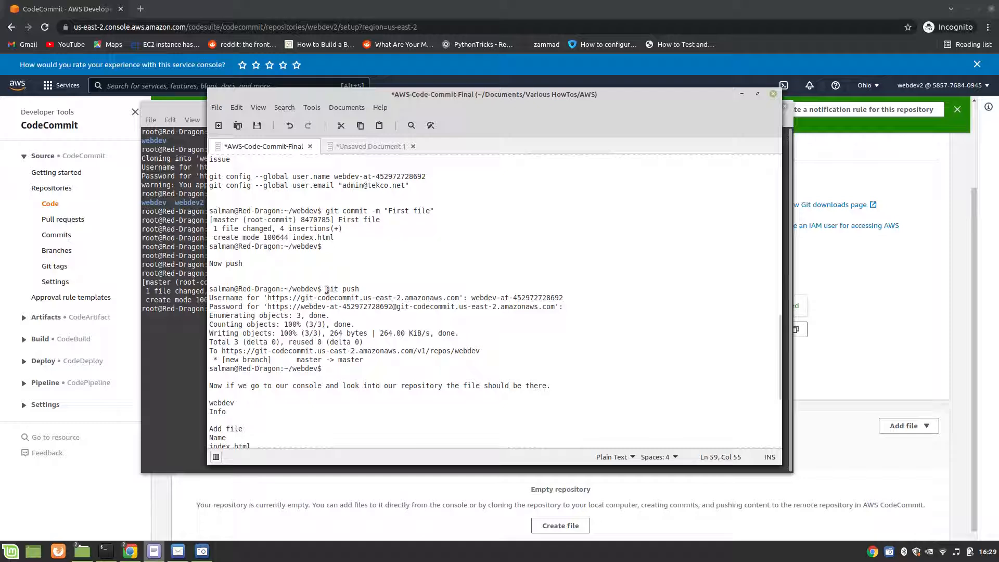
pyautogui.moveTo(326, 289); pyautogui.dragTo(359, 292)
pyautogui.rightClick(348, 291)
pyautogui.click(367, 342)
pyautogui.click(187, 336)
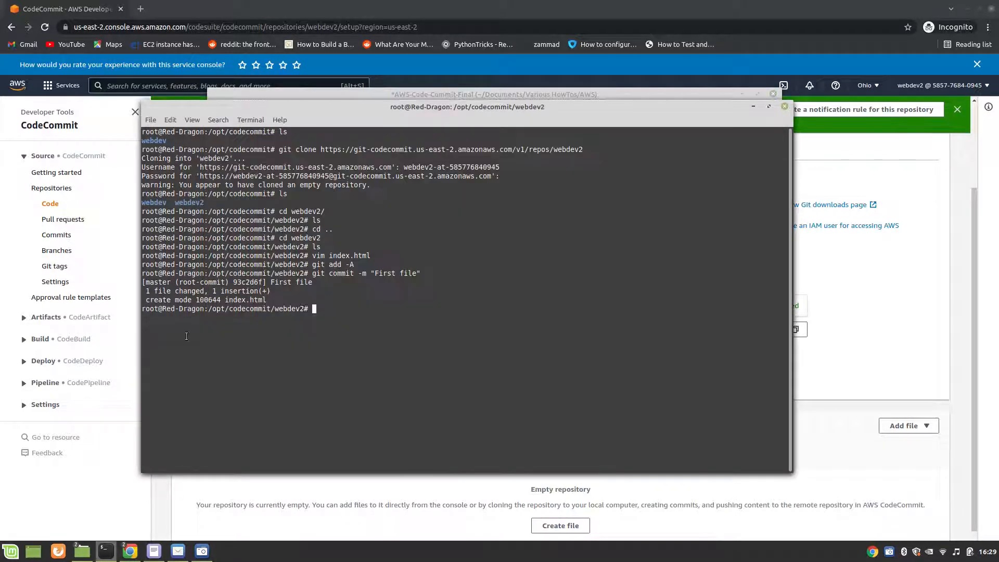
pyautogui.rightClick(342, 308)
pyautogui.click(373, 373)
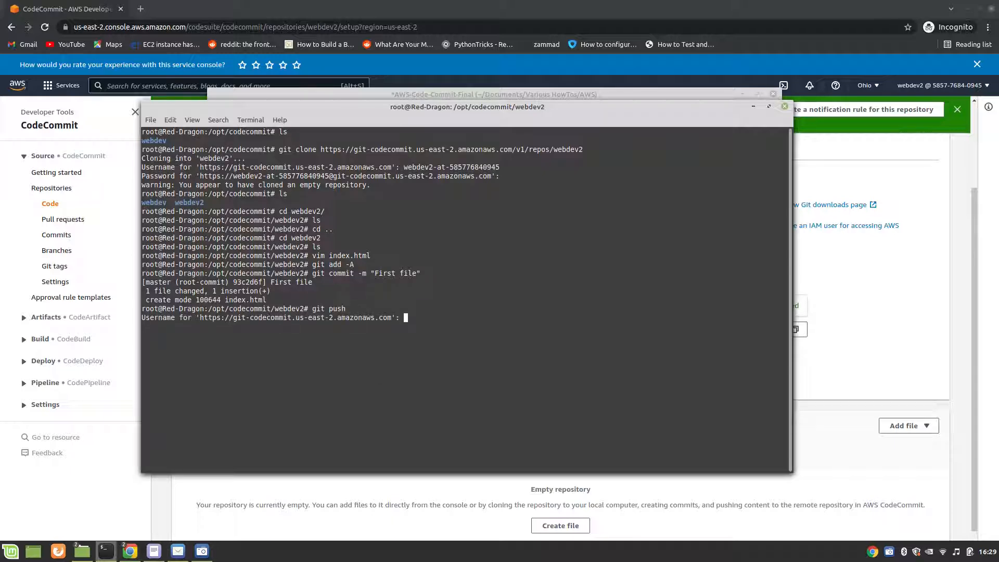
# Step: Copy the Git credentials user name from the unsaved text document and submit it at the Username prompt of git push
pyautogui.click(154, 551)
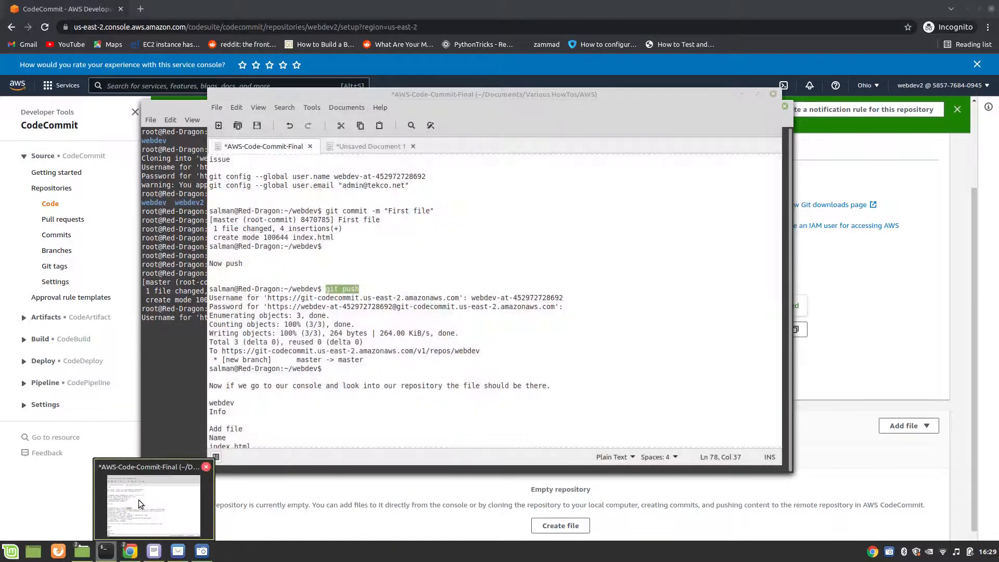
pyautogui.click(367, 146)
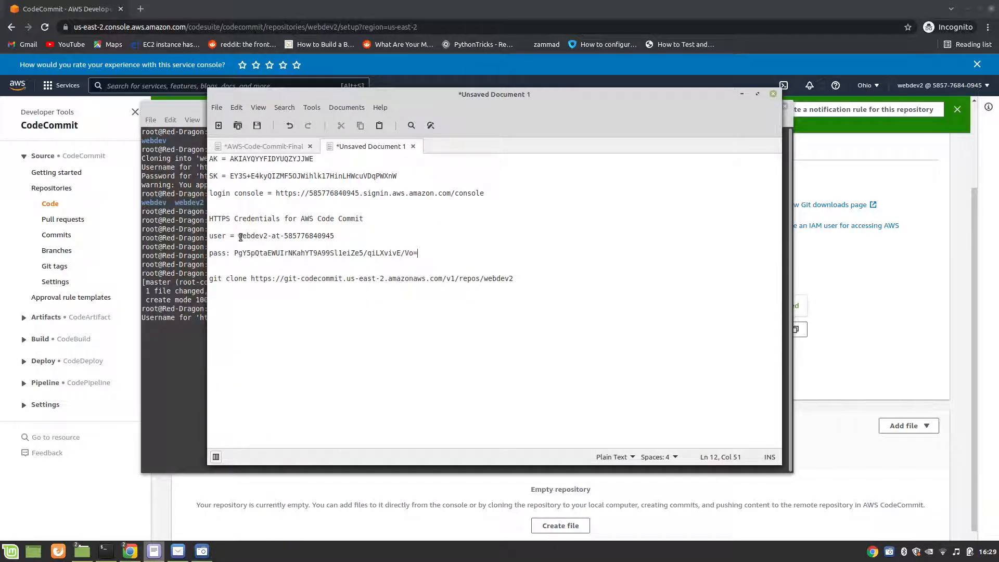
pyautogui.moveTo(239, 235); pyautogui.dragTo(335, 237)
pyautogui.rightClick(330, 236)
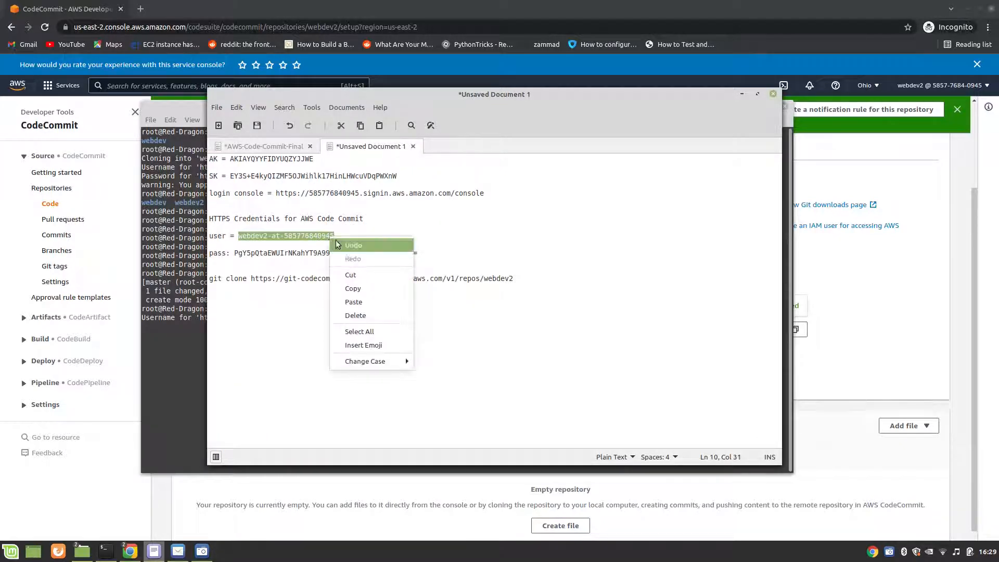
pyautogui.click(349, 285)
pyautogui.click(183, 324)
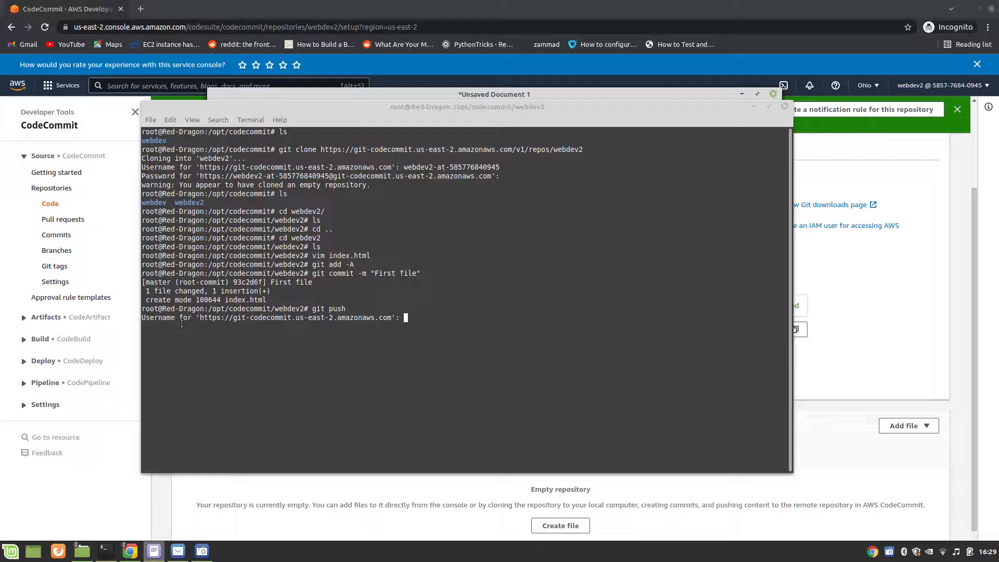
pyautogui.rightClick(428, 316)
pyautogui.click(441, 376)
pyautogui.press('Return')
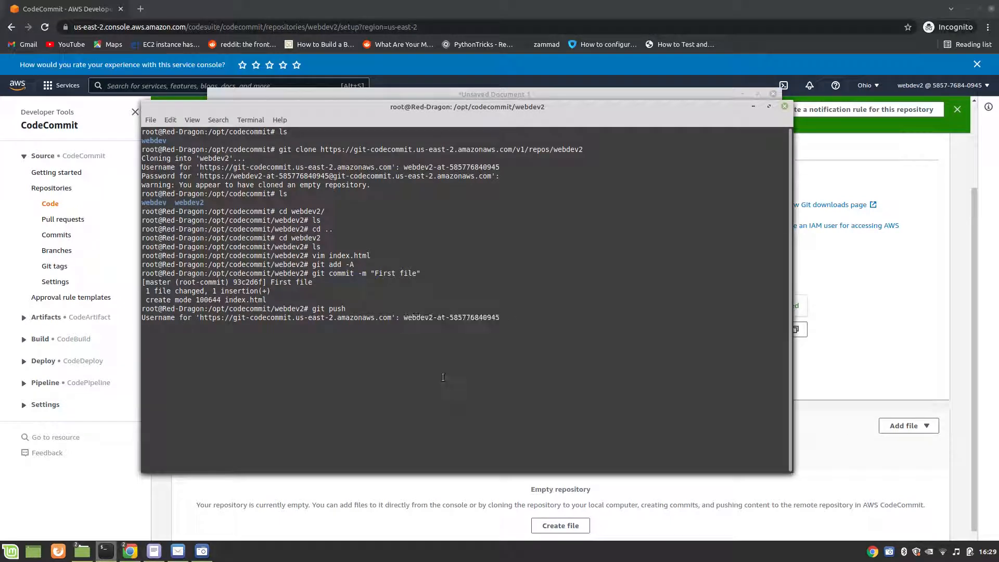
# Step: Copy the Git credentials password from the unsaved text document and submit it at the Password prompt of git push in the terminal
pyautogui.moveTo(153, 552)
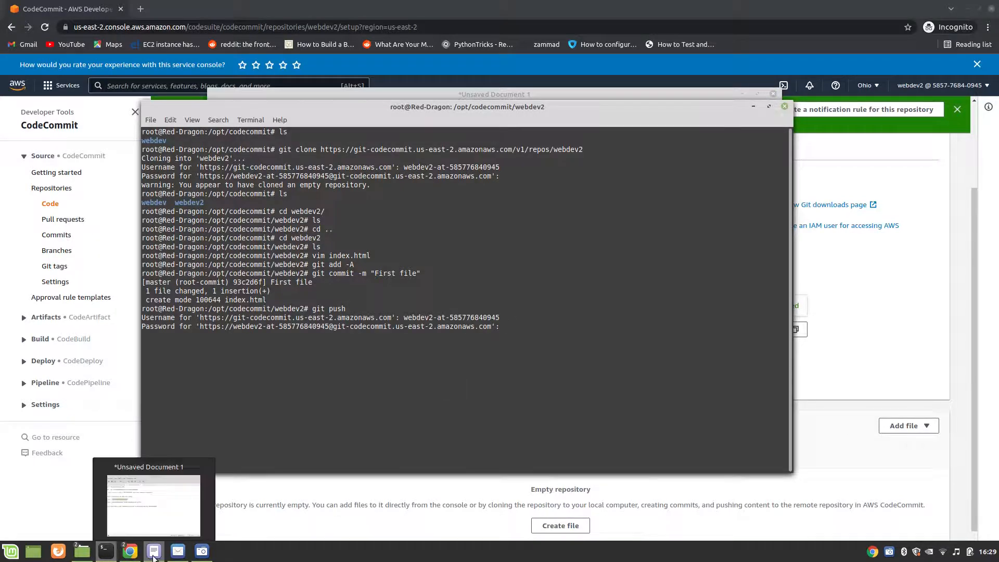
pyautogui.click(170, 523)
pyautogui.moveTo(235, 254); pyautogui.dragTo(417, 257)
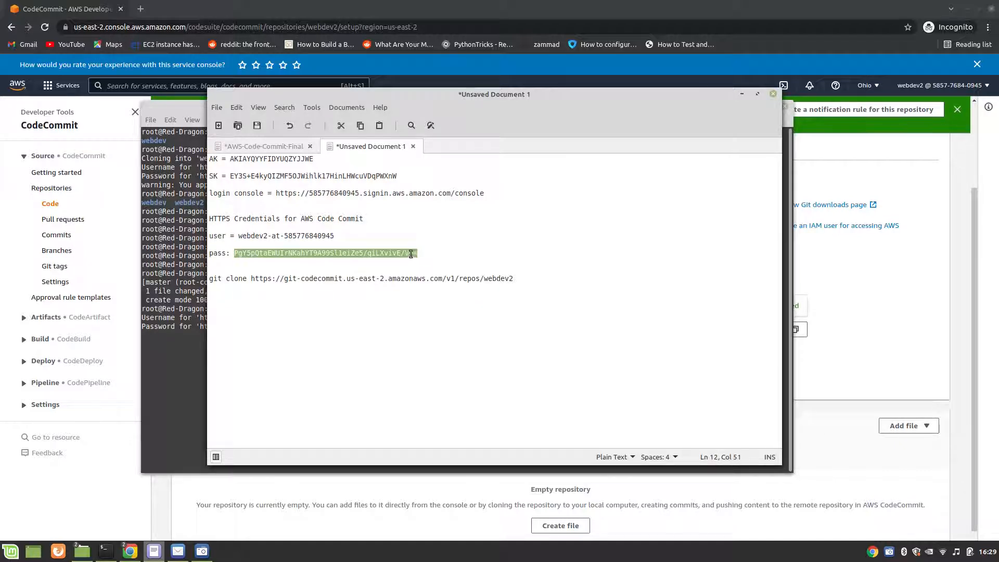
pyautogui.rightClick(410, 254)
pyautogui.click(414, 306)
pyautogui.click(196, 327)
pyautogui.rightClick(514, 326)
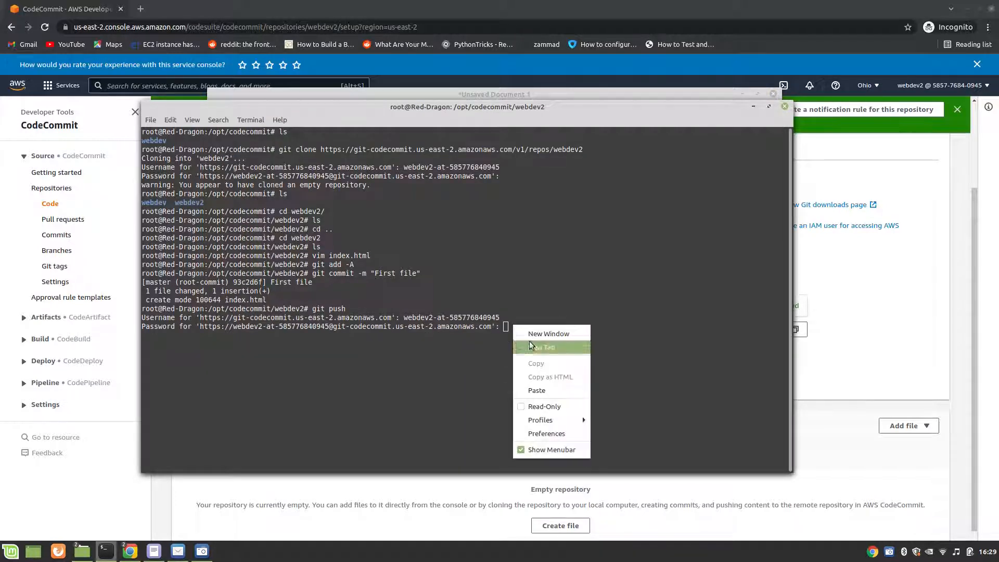
pyautogui.click(528, 390)
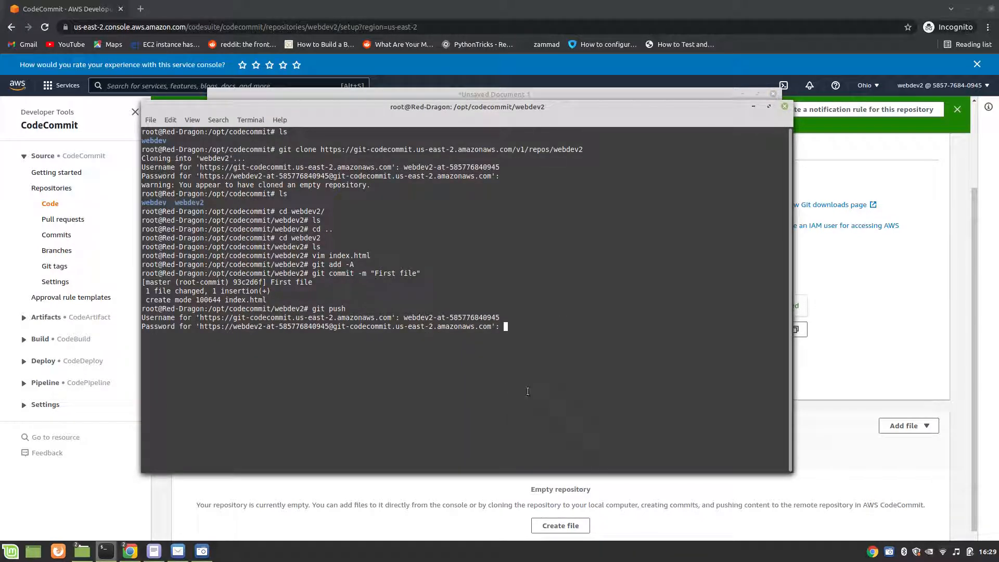
pyautogui.press('Return')
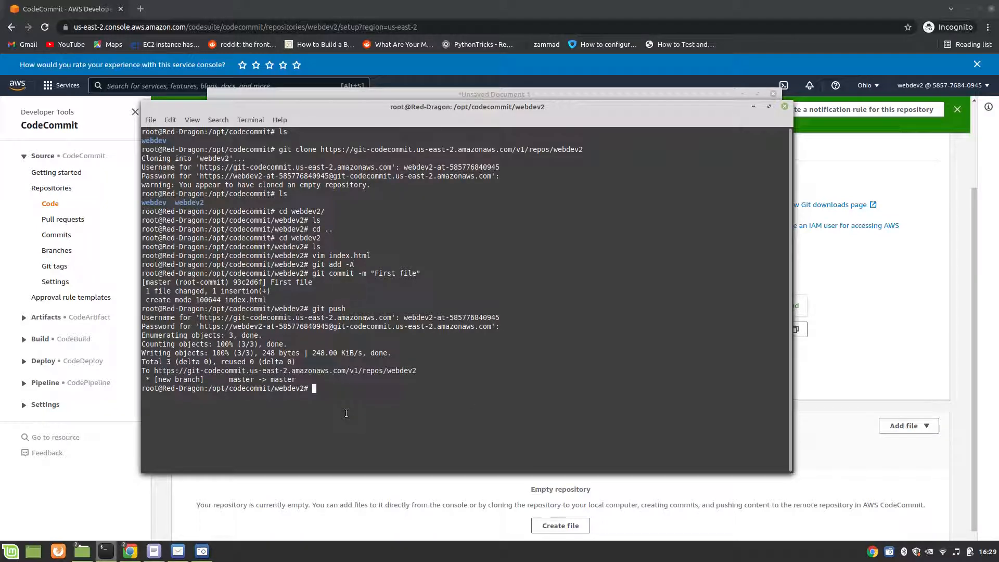
# Step: Switch to the AWS console, search for the CodeCommit service, and view index.html in the webdev2 repository
pyautogui.click(918, 329)
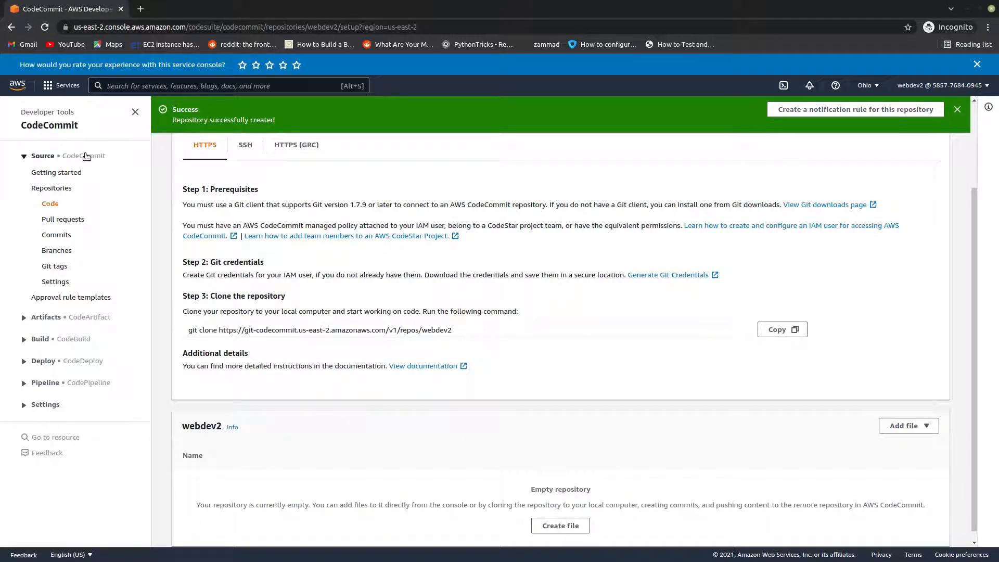
pyautogui.click(135, 111)
pyautogui.click(134, 111)
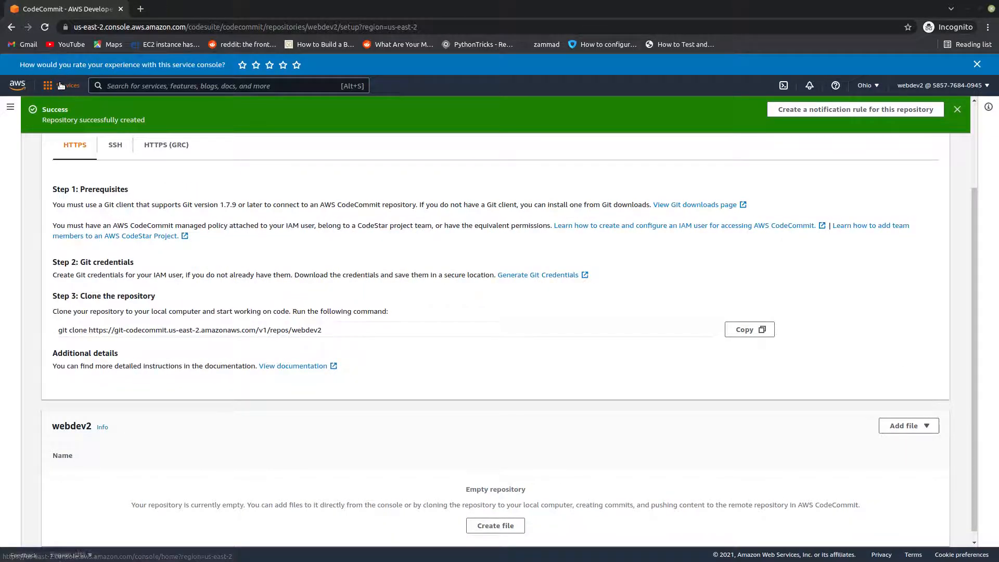
pyautogui.click(61, 86)
pyautogui.click(235, 88)
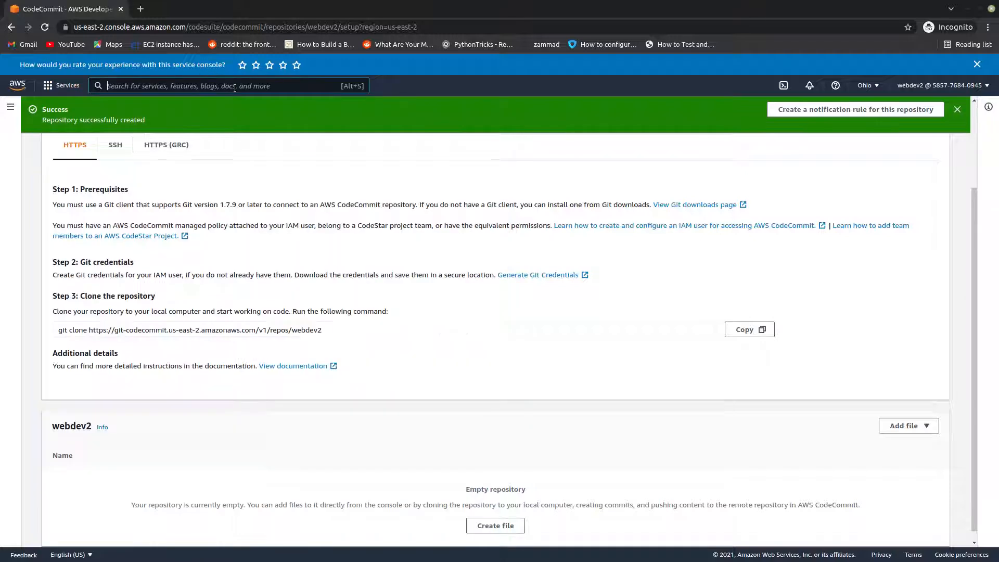
pyautogui.write('code')
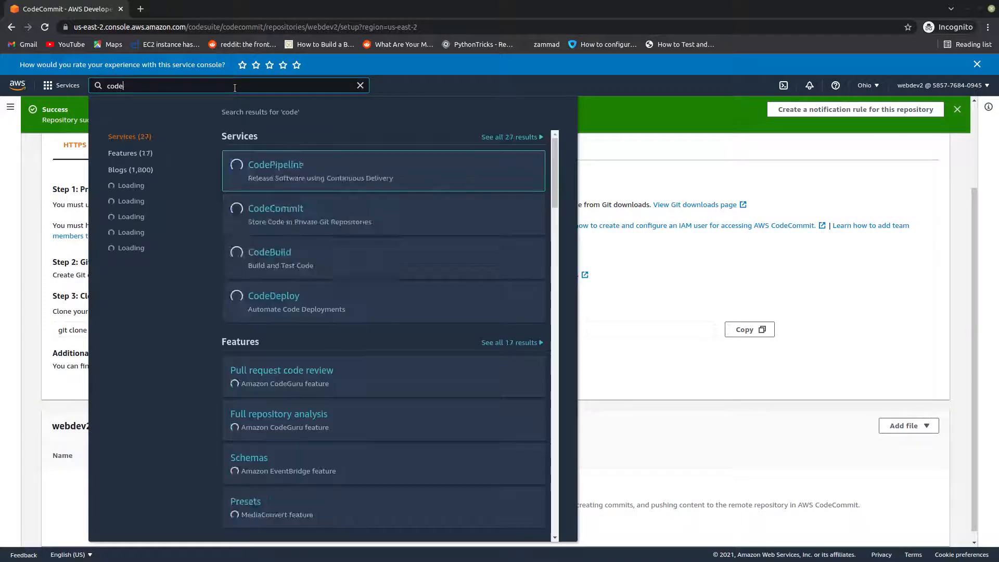
pyautogui.write('comit')
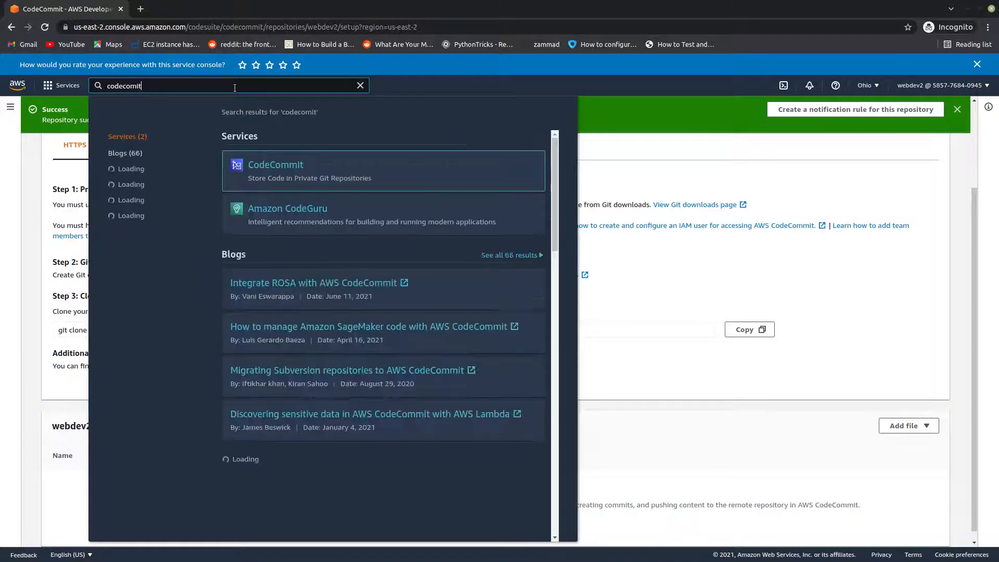
pyautogui.click(265, 164)
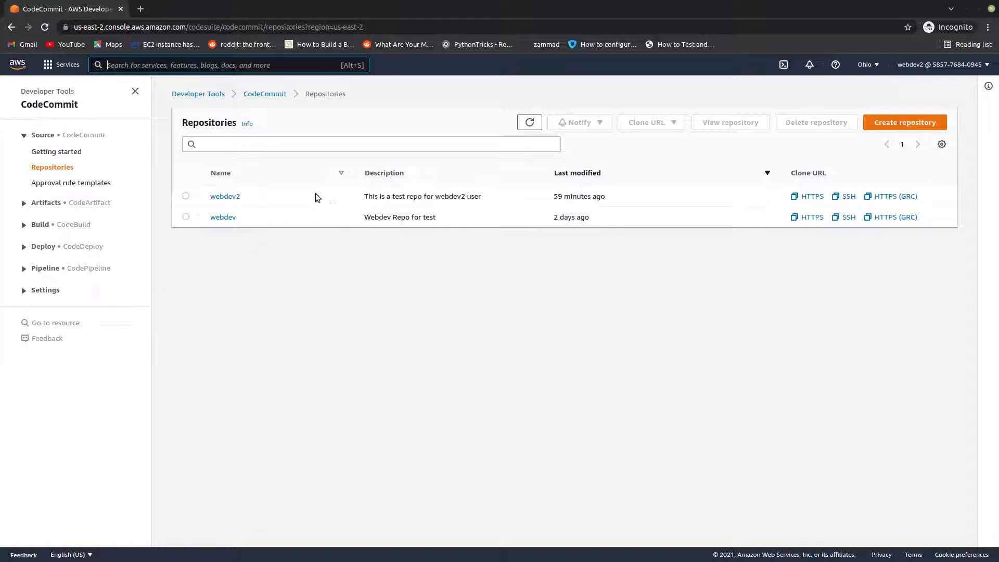
pyautogui.click(224, 197)
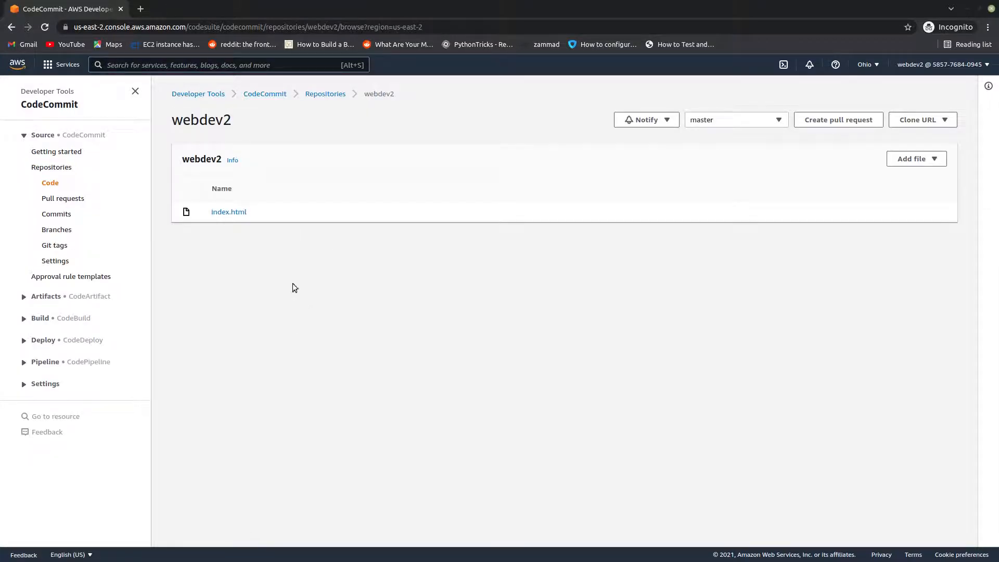
pyautogui.click(224, 212)
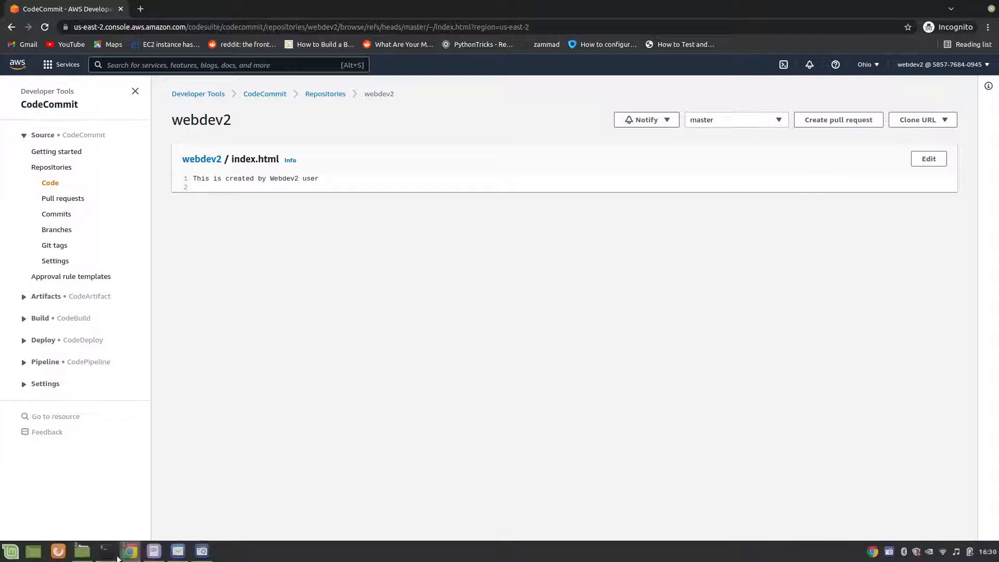
# Step: Switch to the terminal and open index.html from the webdev2 folder in vim
pyautogui.moveTo(152, 553)
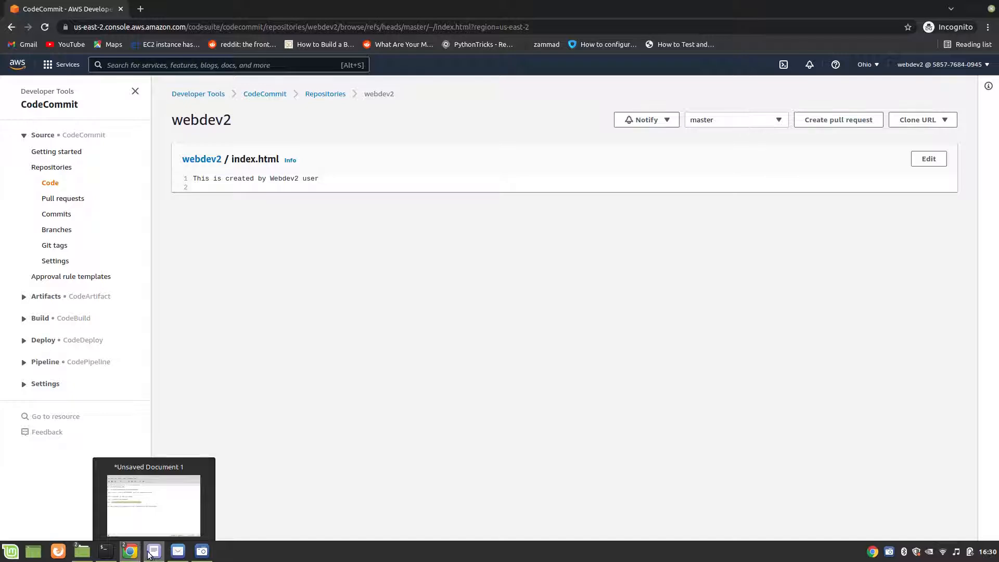
pyautogui.moveTo(105, 551)
pyautogui.click(109, 523)
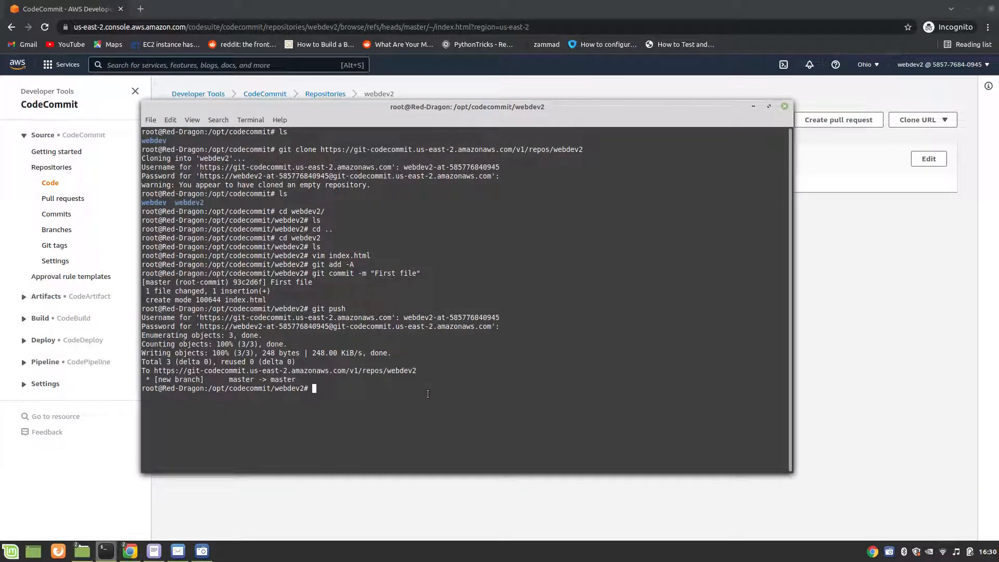
pyautogui.write('vim i')
pyautogui.press('Tab')
pyautogui.press('Return')
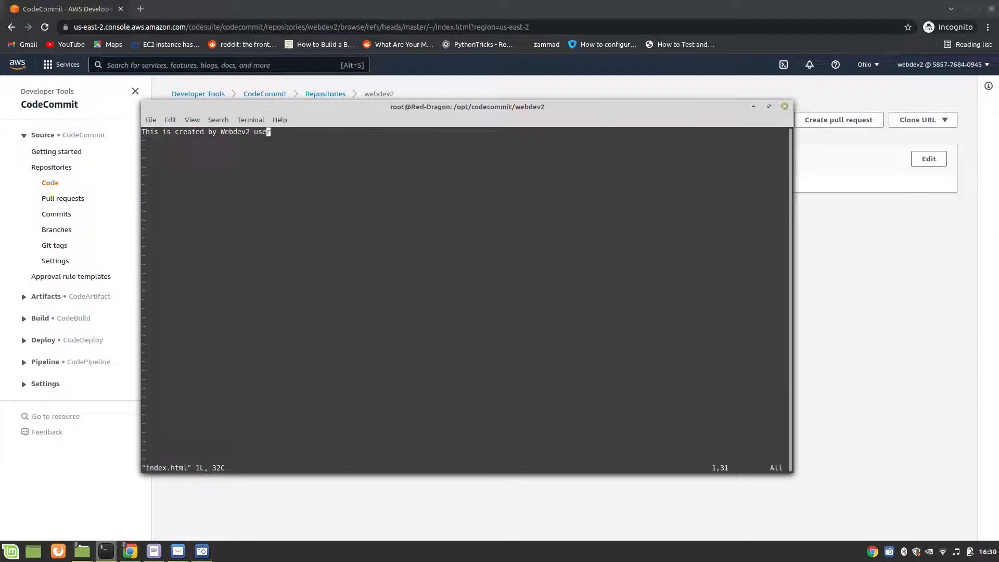
# Step: Add the line "This data has been recently added" below a blank line at the end of index.html, then save and quit vim
pyautogui.press('i')
pyautogui.press('Return')
pyautogui.press('Return')
pyautogui.write('This data ha')
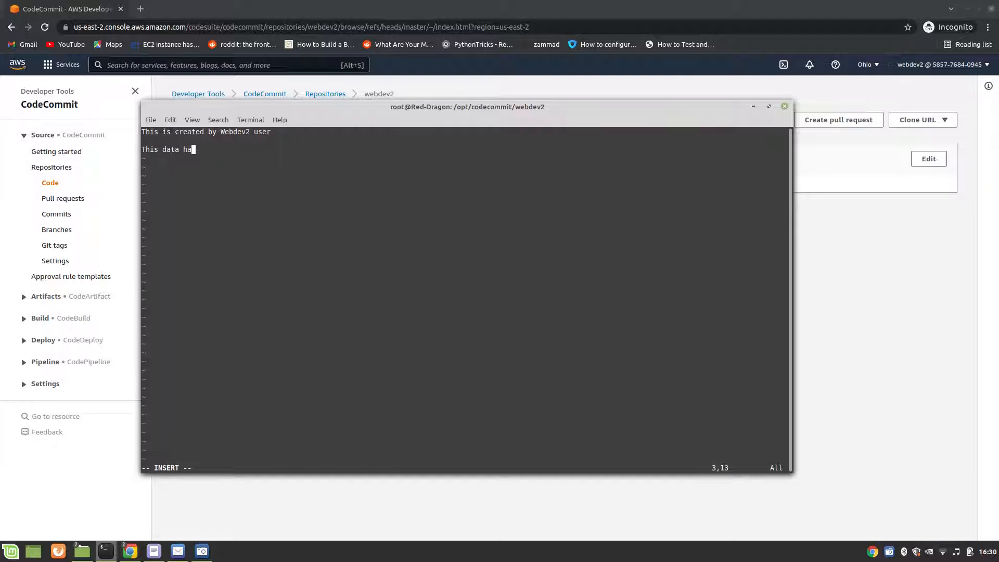
pyautogui.write('s been recent')
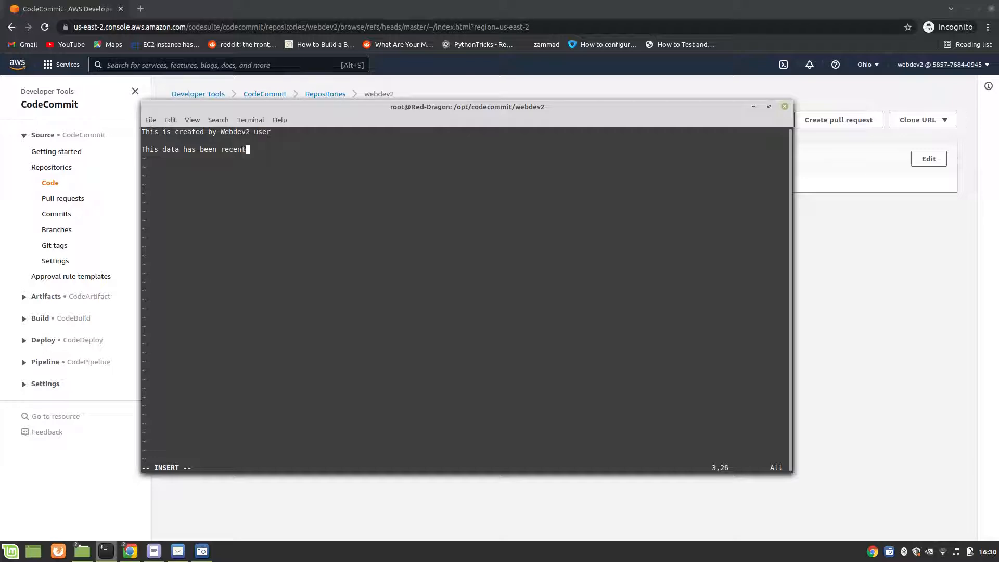
pyautogui.write('ly added')
pyautogui.press('Escape')
pyautogui.write(':wq')
pyautogui.press('Return')
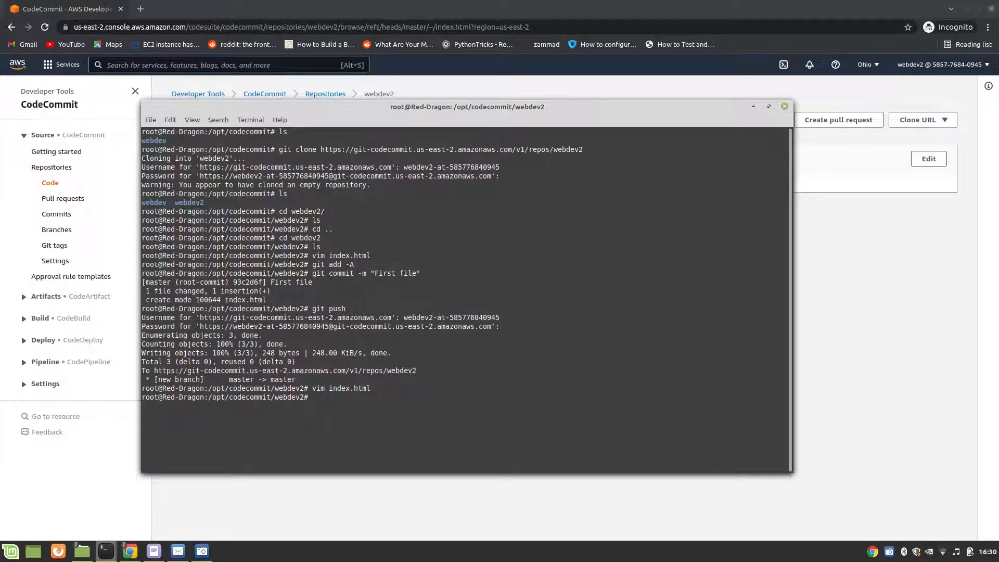
# Step: Stage all changes in the webdev2 folder with git add -A
pyautogui.write('git add -A')
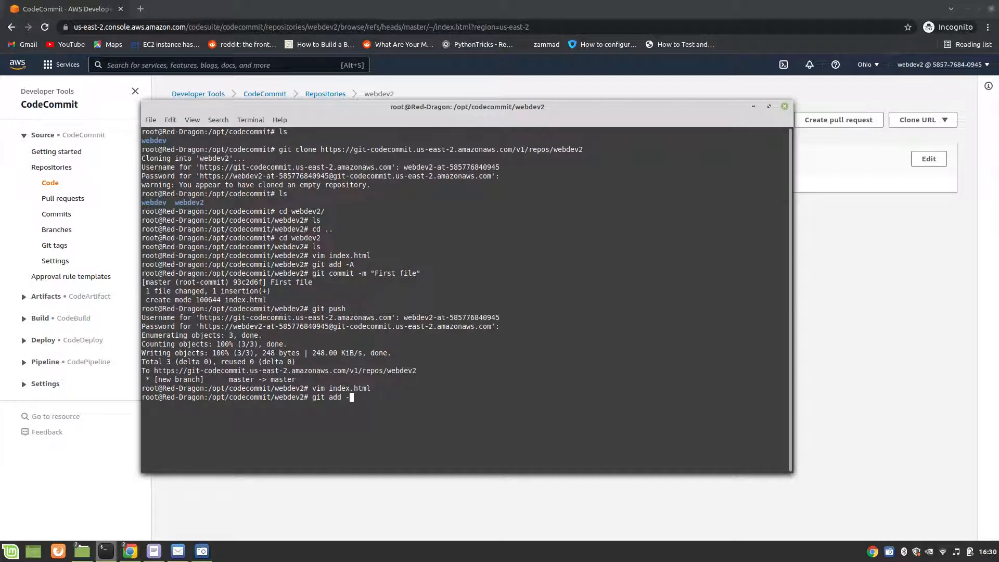
pyautogui.press('Return')
# Step: Commit the staged changes with the message "Data added to the file" using git commit -m
pyautogui.write('git commit')
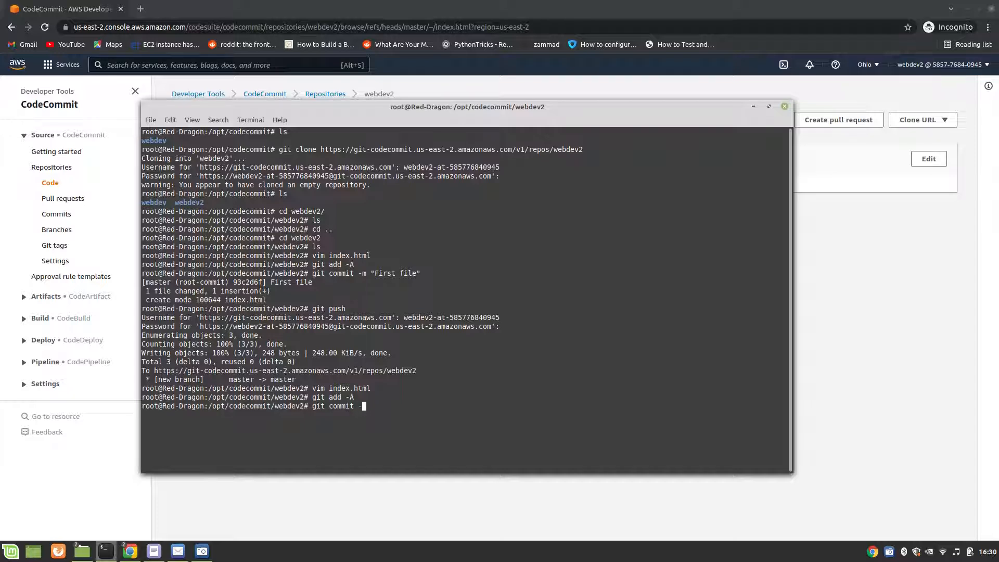
pyautogui.write(' -m "Data added to the file')
pyautogui.press('Return')
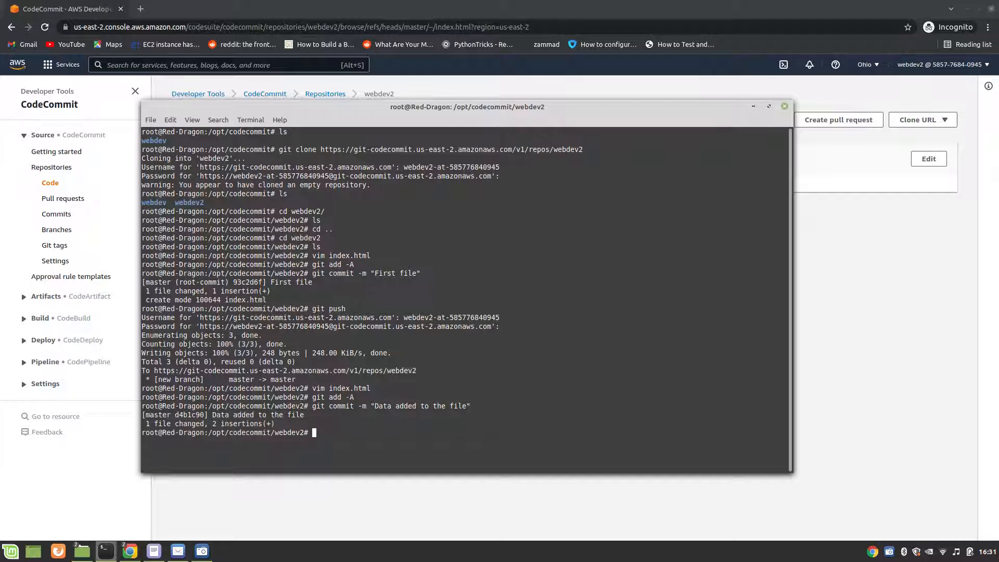
# Step: Run git push and submit the Git credentials user name copied from the unsaved text document at the Username prompt
pyautogui.write('git push')
pyautogui.press('Return')
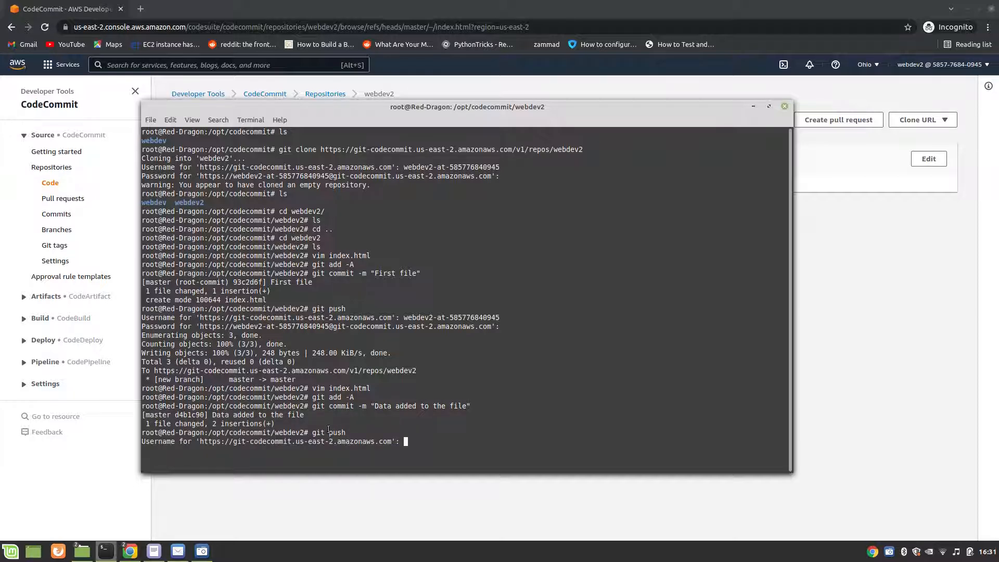
pyautogui.moveTo(154, 551)
pyautogui.click(186, 478)
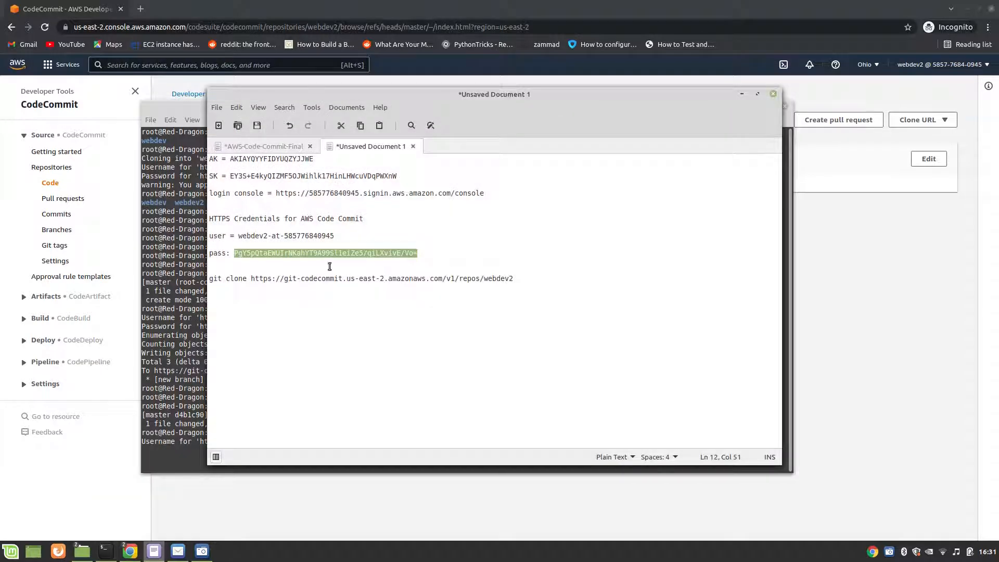
pyautogui.moveTo(236, 236); pyautogui.dragTo(337, 235)
pyautogui.rightClick(322, 235)
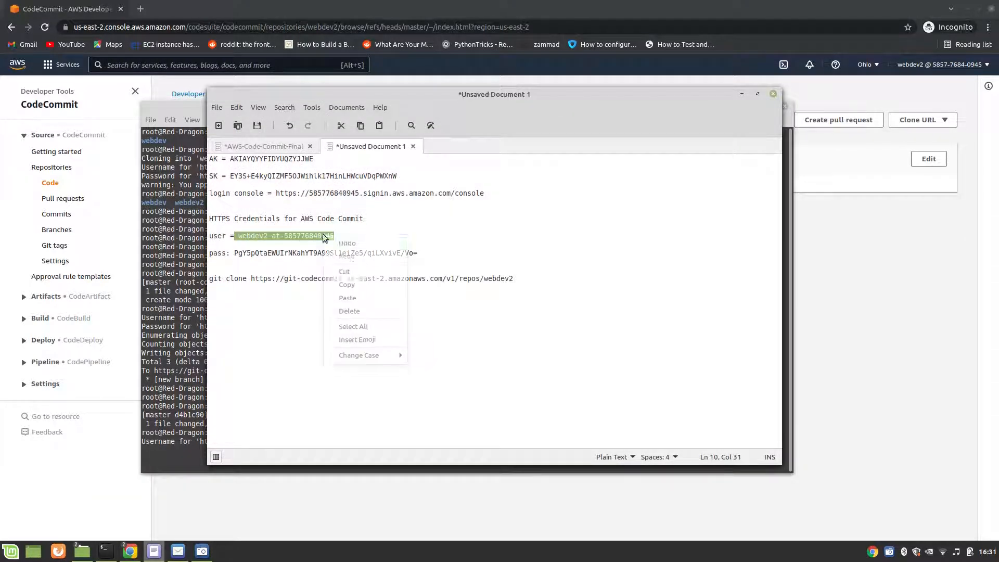
pyautogui.click(345, 285)
pyautogui.click(172, 409)
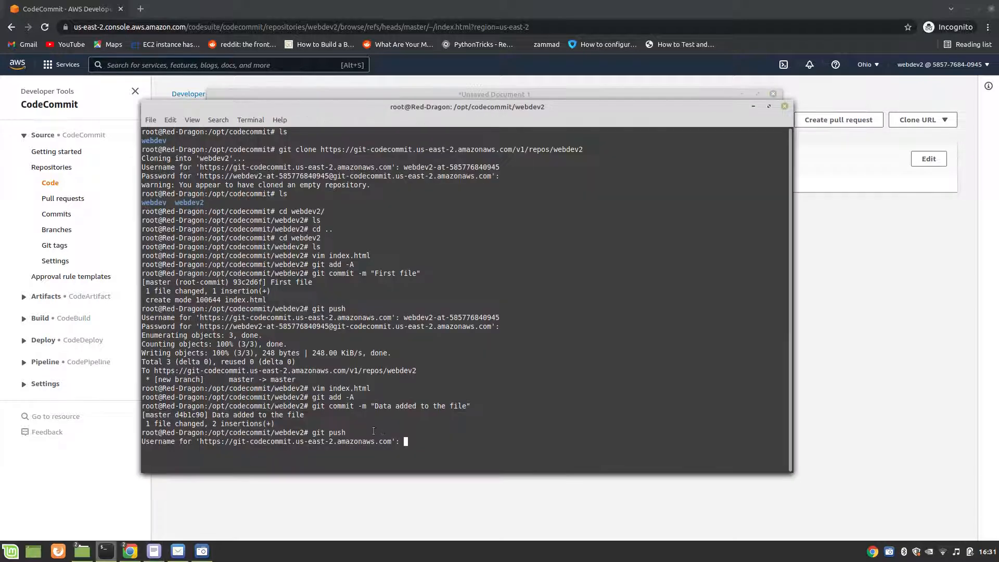
pyautogui.rightClick(417, 440)
pyautogui.click(441, 372)
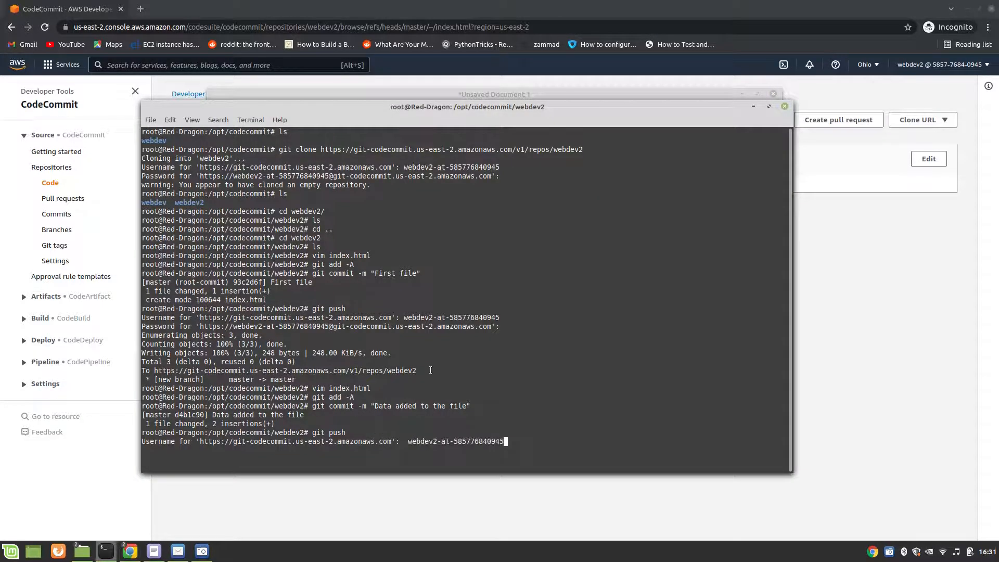
pyautogui.press('Return')
# Step: Try to authenticate the push by copying the Git credentials password from the unsaved text document and submitting it at the Password prompt
pyautogui.moveTo(154, 551)
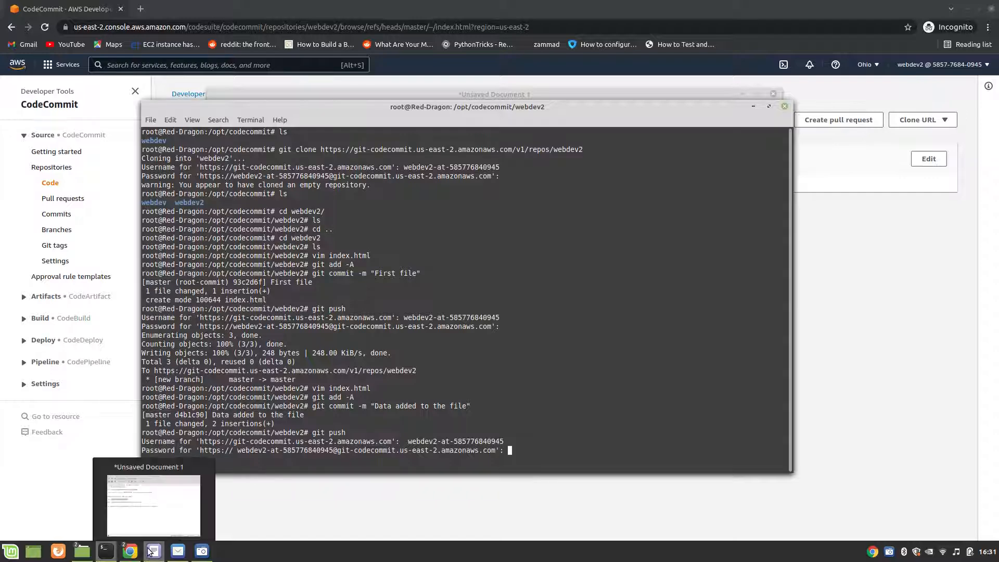
pyautogui.click(167, 500)
pyautogui.moveTo(231, 253); pyautogui.dragTo(416, 253)
pyautogui.rightClick(410, 253)
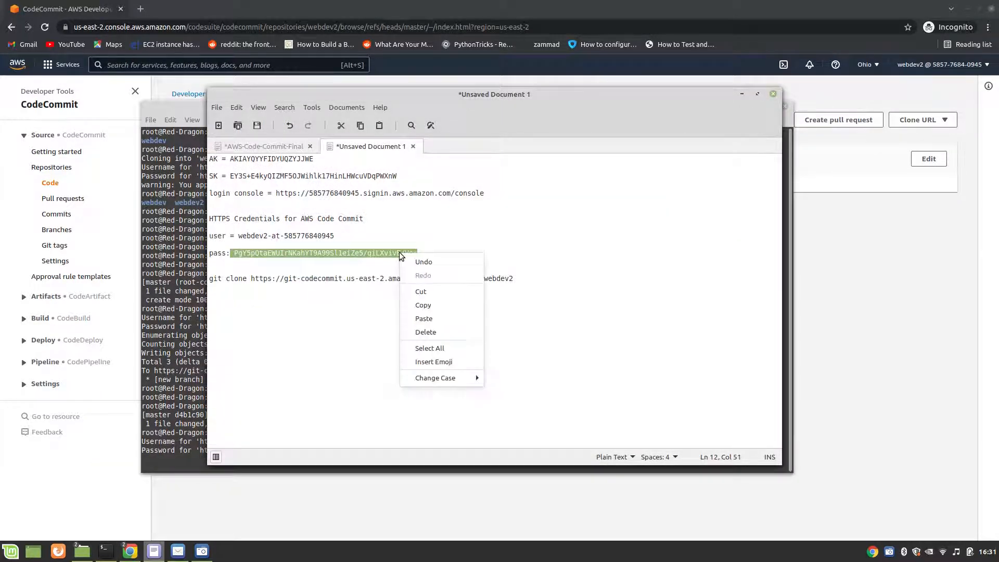
pyautogui.click(410, 305)
pyautogui.click(184, 412)
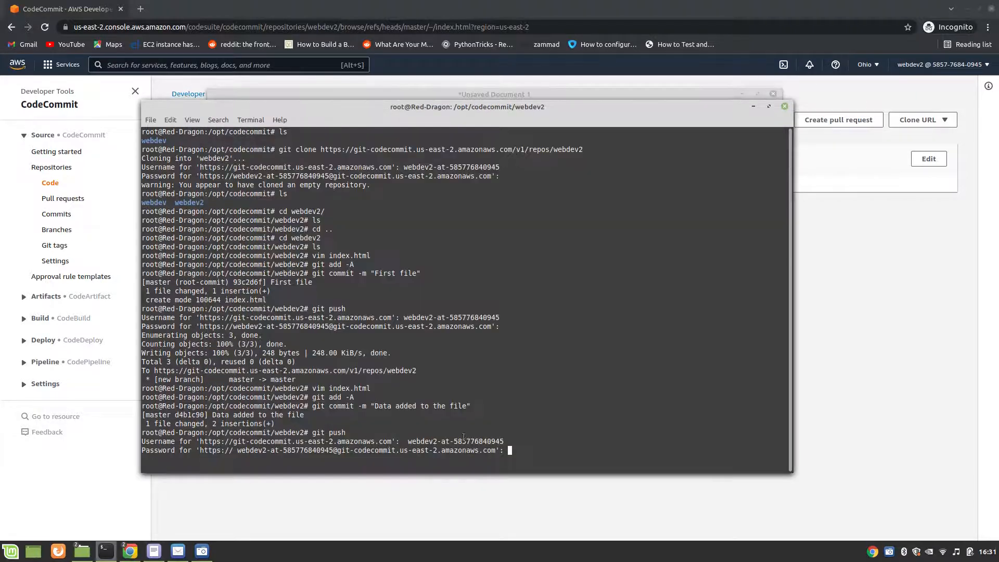
pyautogui.rightClick(534, 441)
pyautogui.click(564, 377)
pyautogui.press('Return')
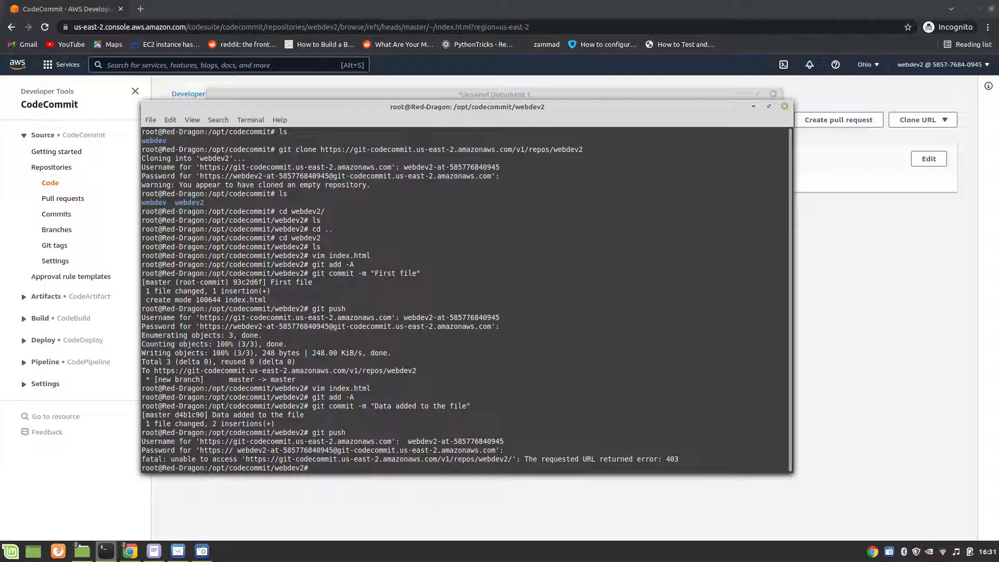
# Step: Rerun git push, copy the Git credentials user name from the unsaved text document without its leading space, and submit it at the Username prompt
pyautogui.press('Up')
pyautogui.press('Return')
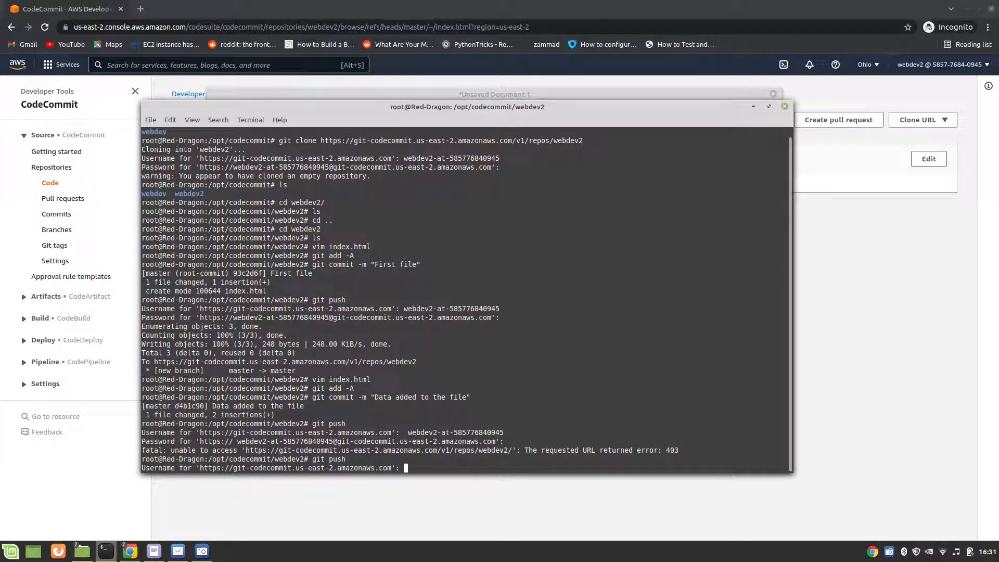
pyautogui.click(153, 553)
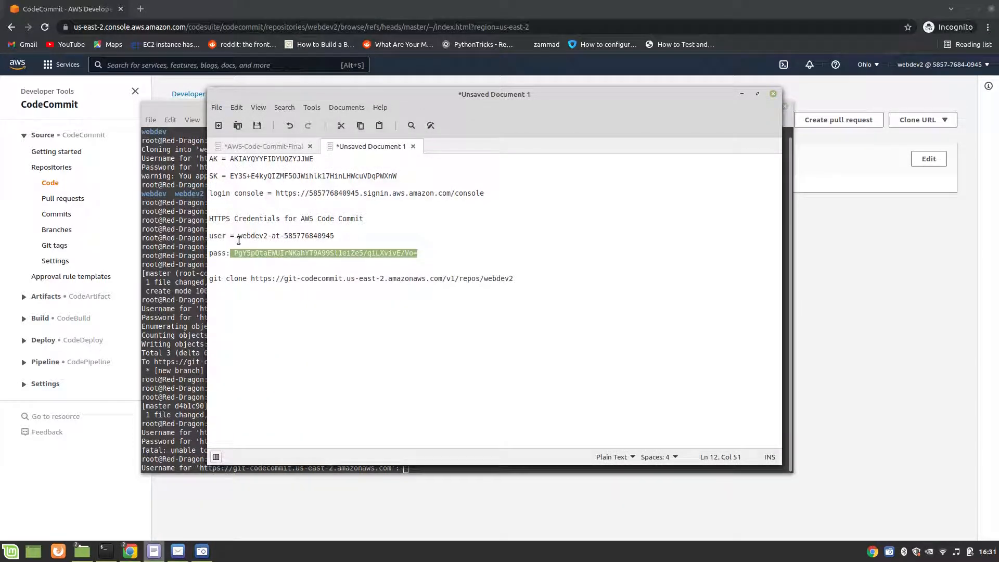
pyautogui.moveTo(238, 240); pyautogui.dragTo(333, 235)
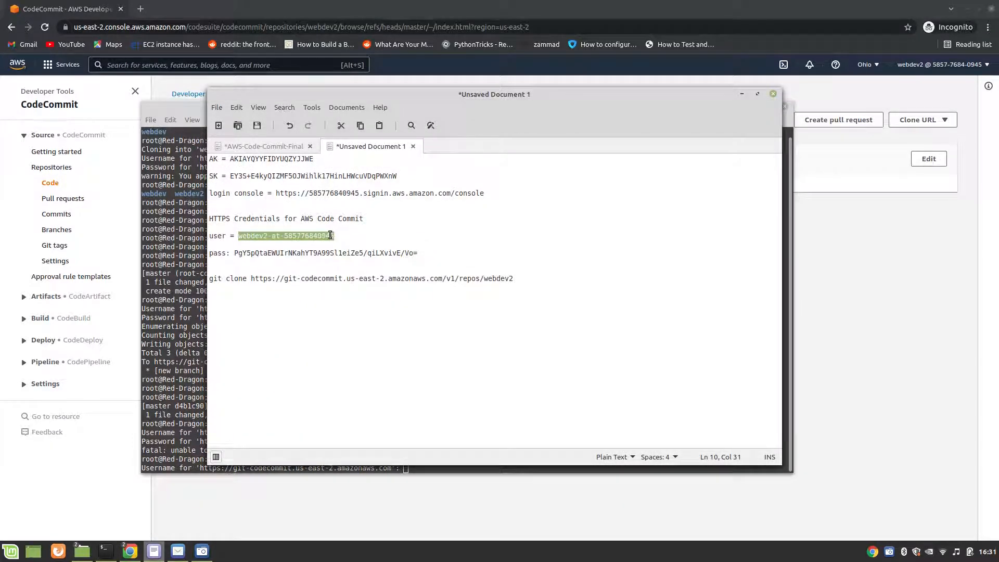
pyautogui.rightClick(330, 235)
pyautogui.click(350, 286)
pyautogui.click(193, 369)
pyautogui.rightClick(442, 465)
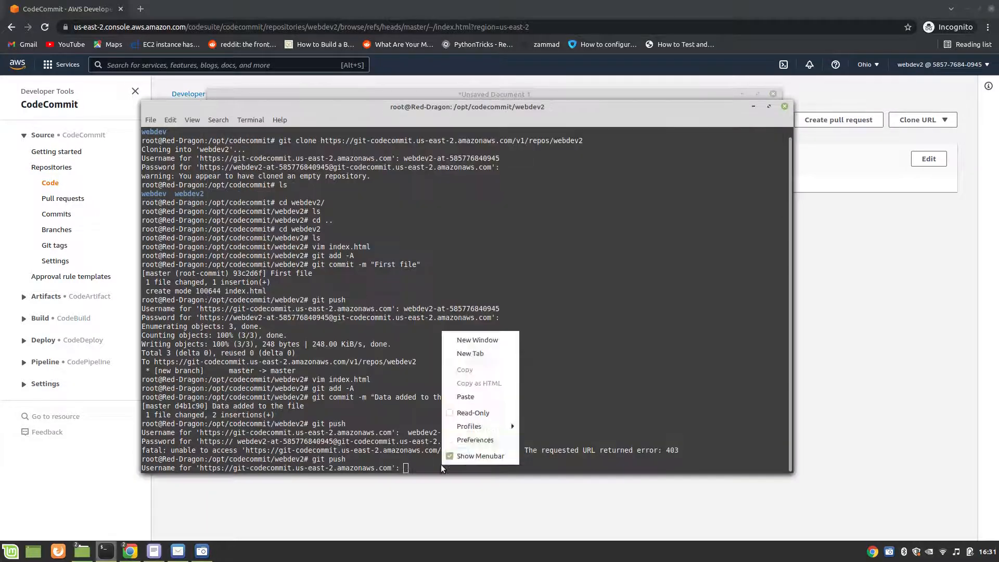
pyautogui.click(466, 396)
pyautogui.press('Return')
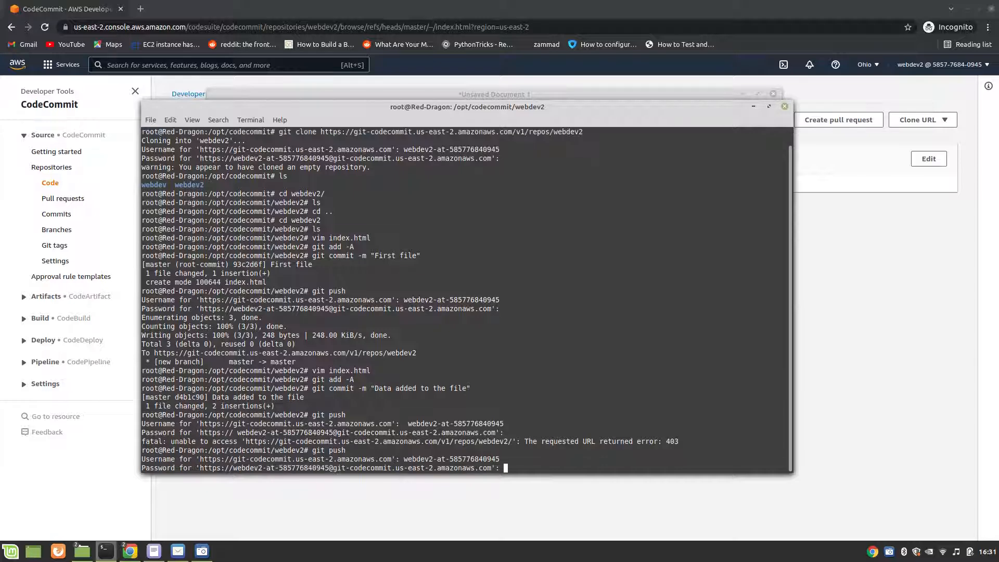
# Step: Copy the Git credentials password from the unsaved text document and submit it at the terminal's Password prompt to complete the push
pyautogui.moveTo(154, 551)
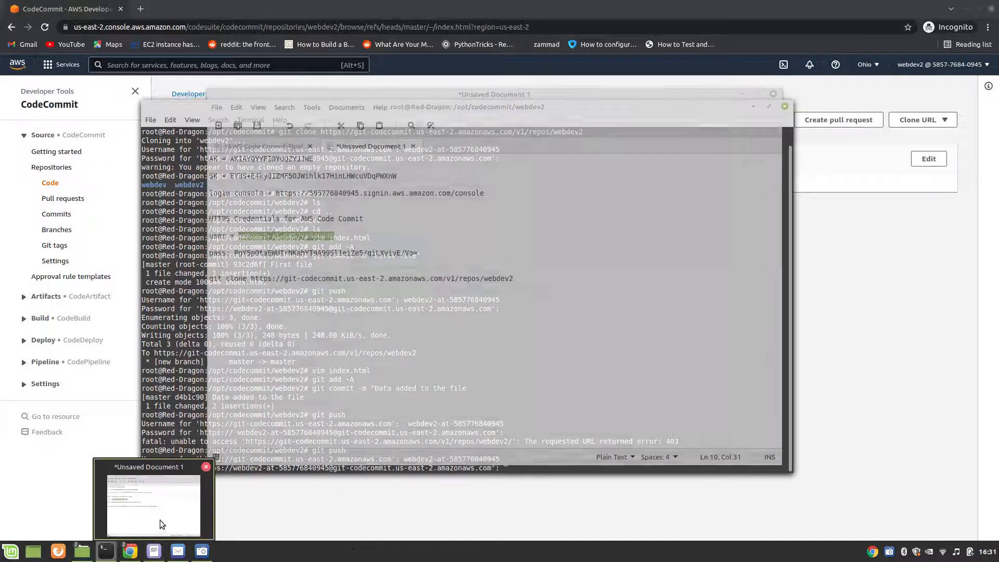
pyautogui.click(160, 520)
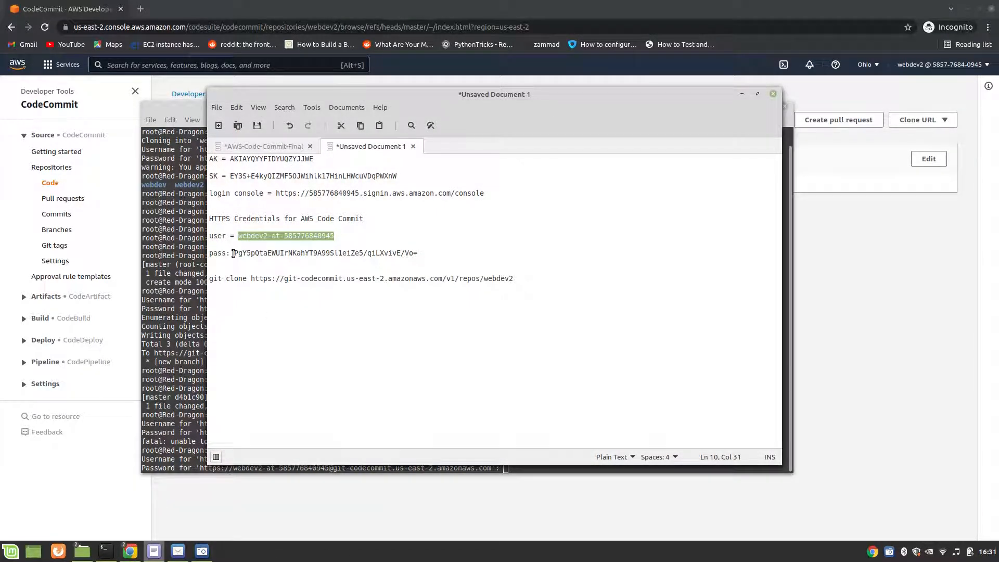
pyautogui.moveTo(233, 253); pyautogui.dragTo(435, 254)
pyautogui.rightClick(413, 254)
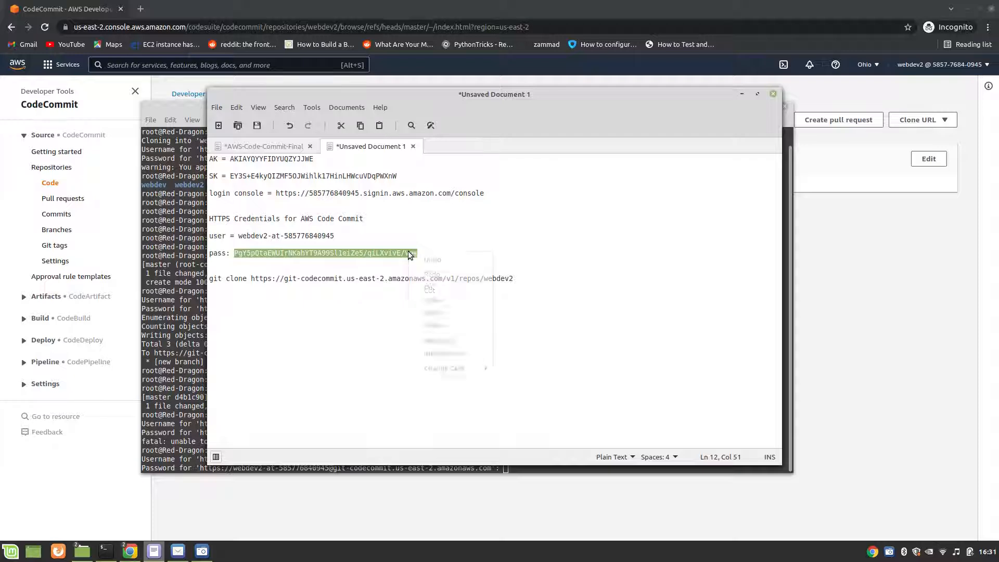
pyautogui.click(430, 305)
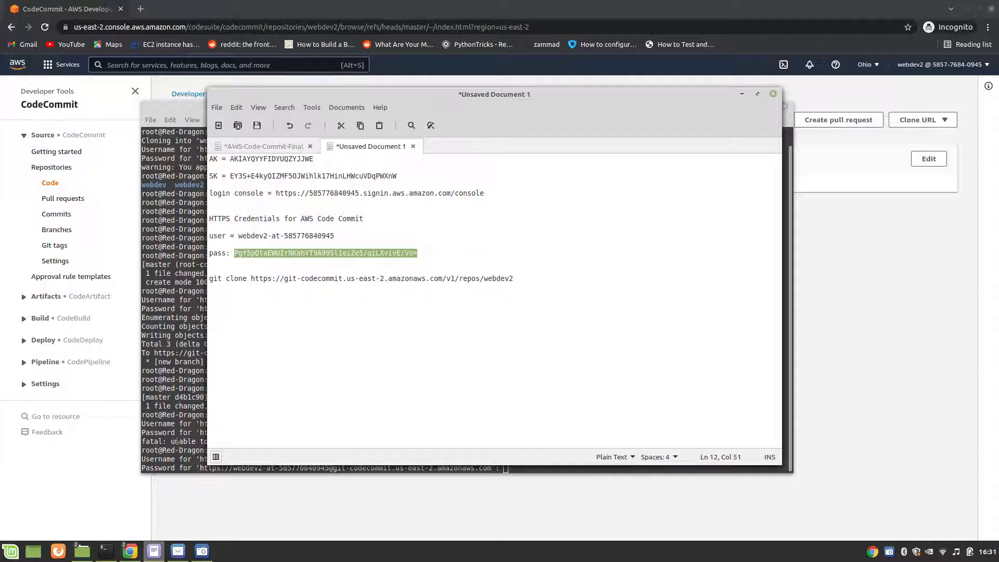
pyautogui.click(186, 466)
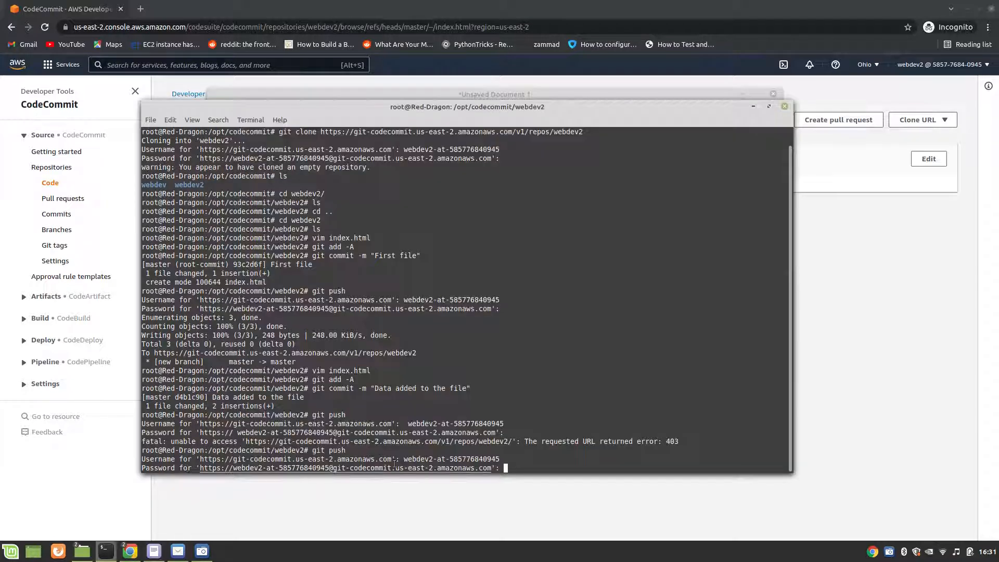
pyautogui.rightClick(505, 468)
pyautogui.click(531, 399)
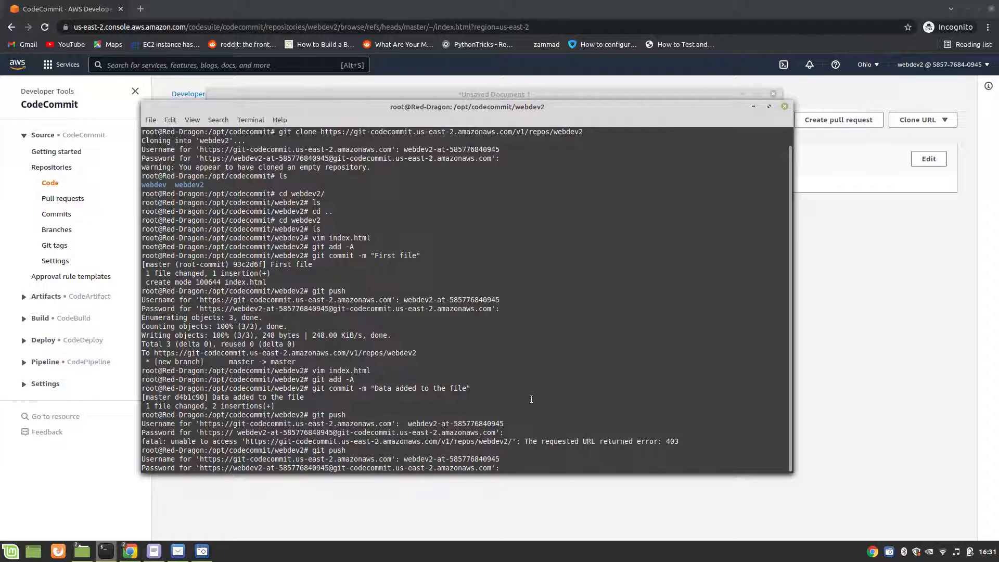
pyautogui.press('Return')
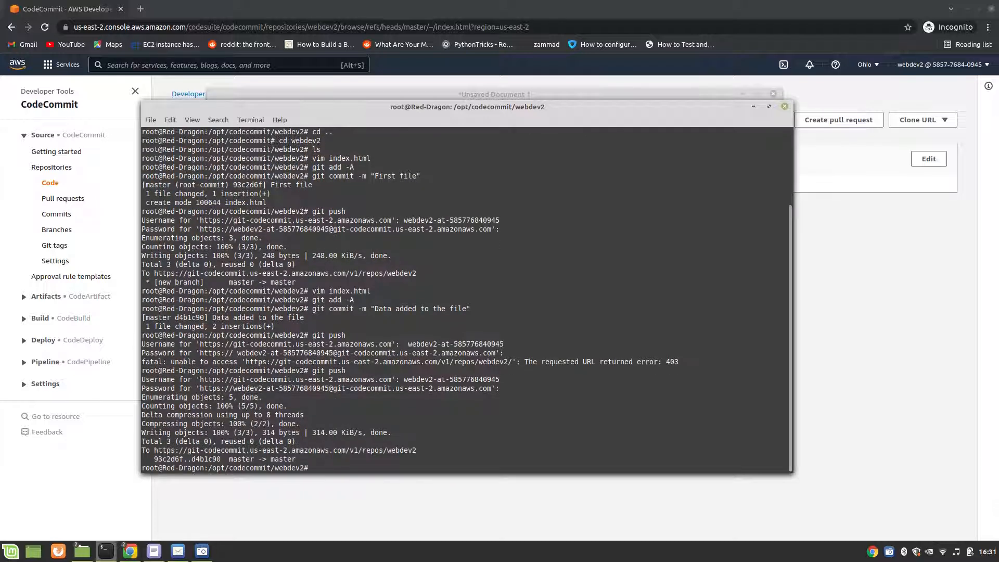
# Step: Switch to the CodeCommit console in the browser and reopen index.html from the webdev2 repository to check its pushed content
pyautogui.click(901, 316)
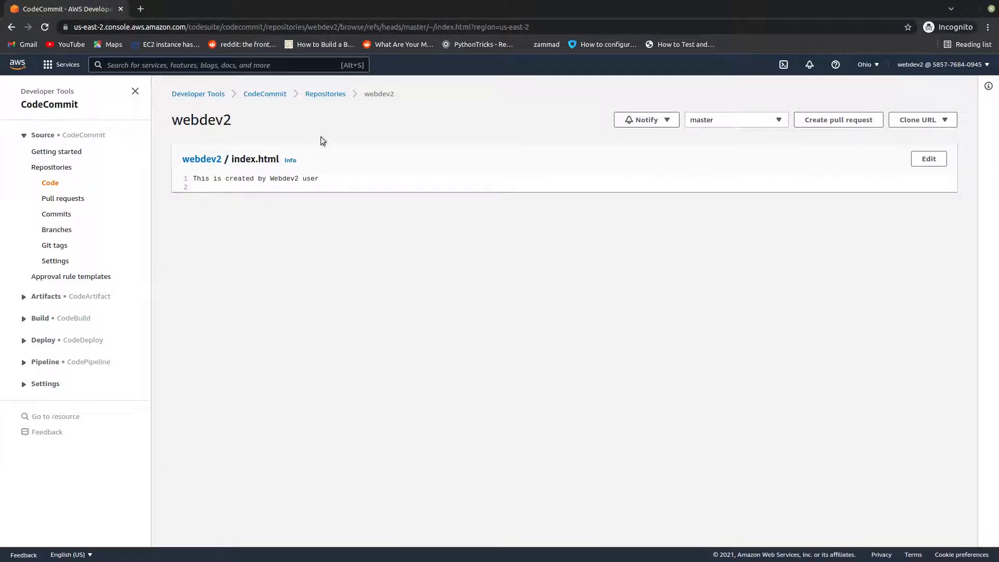
pyautogui.click(326, 94)
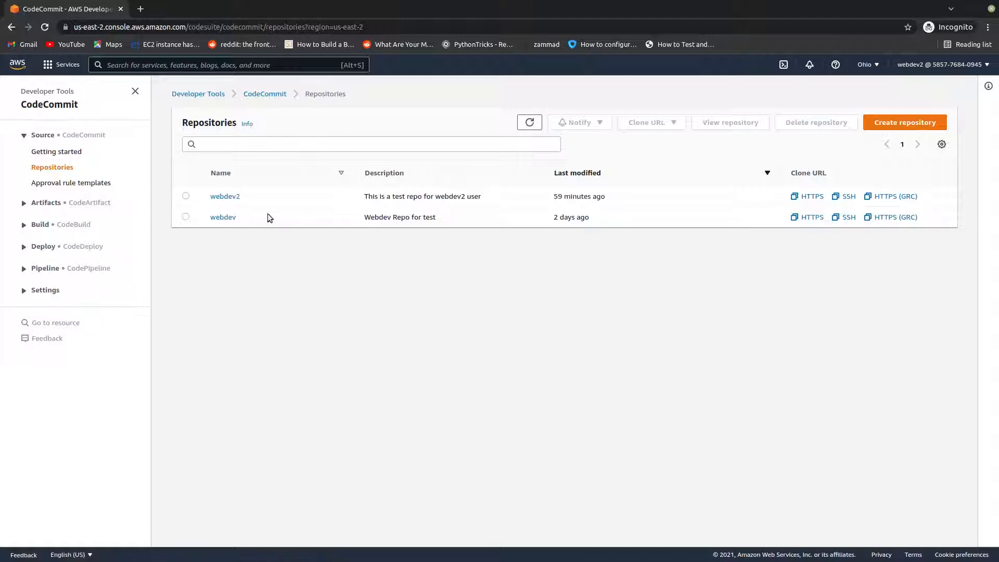
pyautogui.click(225, 198)
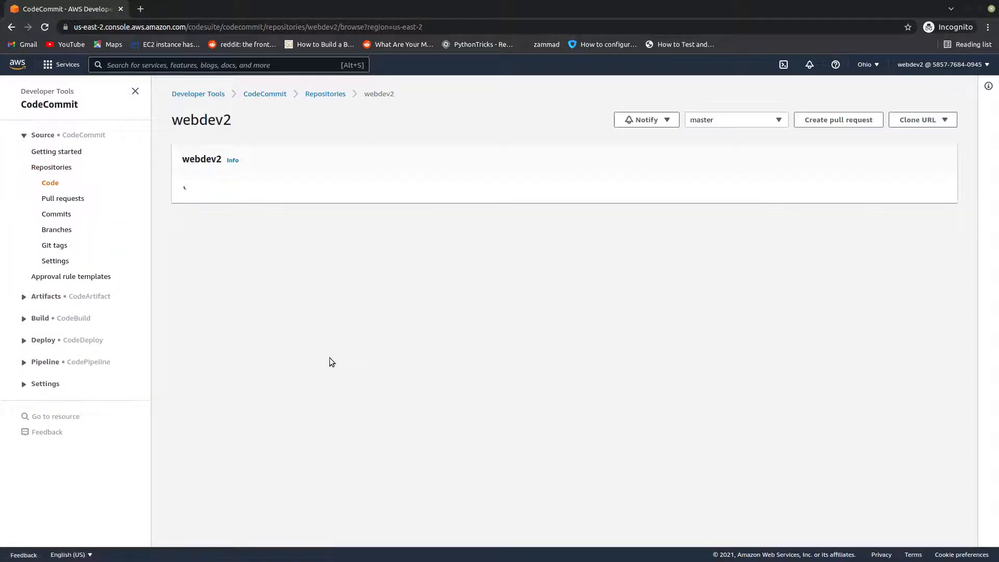
pyautogui.click(233, 213)
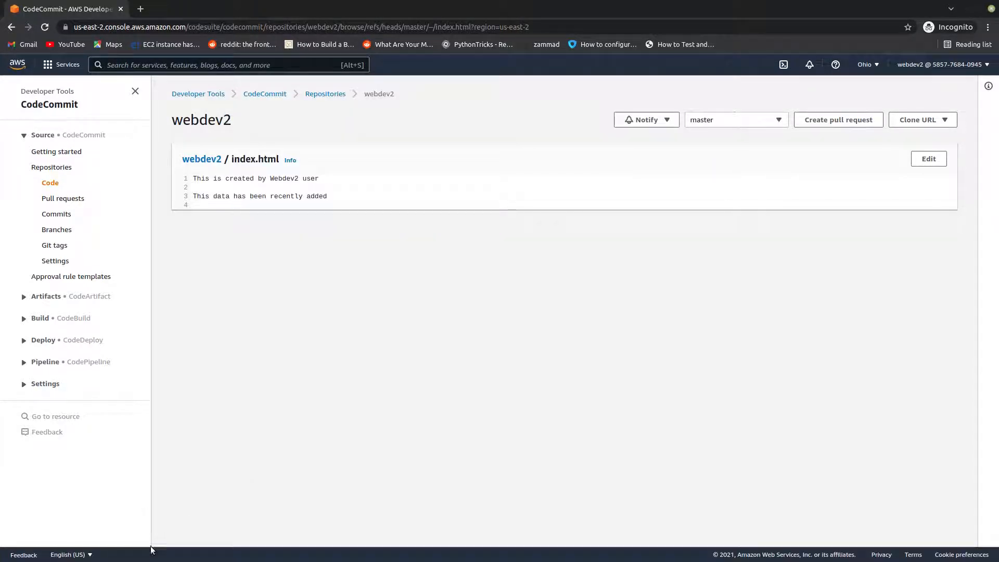
# Step: Switch to the terminal, go up to /opt/codecommit and delete the local webdev2 folder with rm -rf, listing the directory contents along the way
pyautogui.moveTo(163, 550)
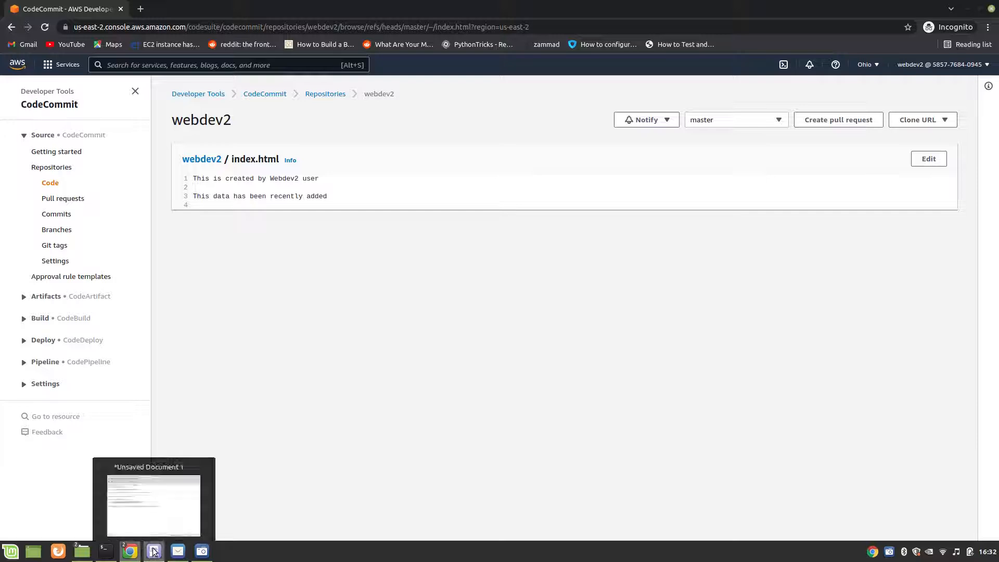
pyautogui.moveTo(106, 550)
pyautogui.click(107, 530)
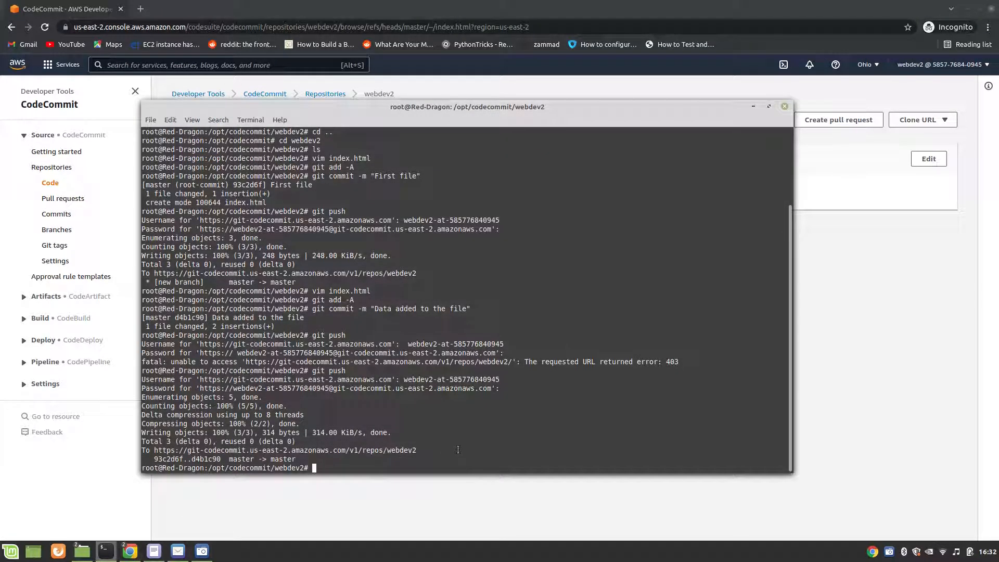
pyautogui.write('ls')
pyautogui.press('Return')
pyautogui.write('cd ..')
pyautogui.press('Return')
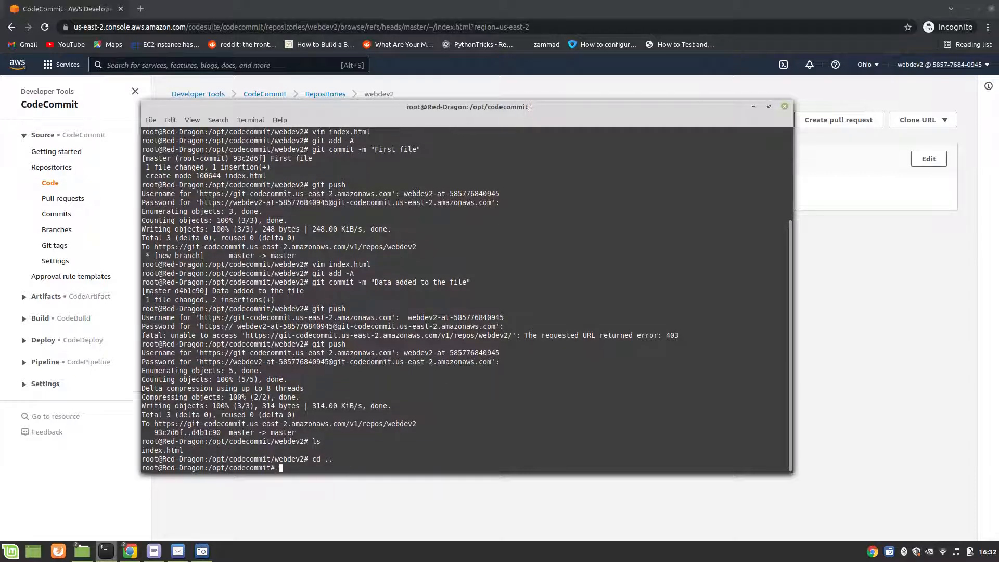
pyautogui.write('ls')
pyautogui.press('Return')
pyautogui.write('rm -r')
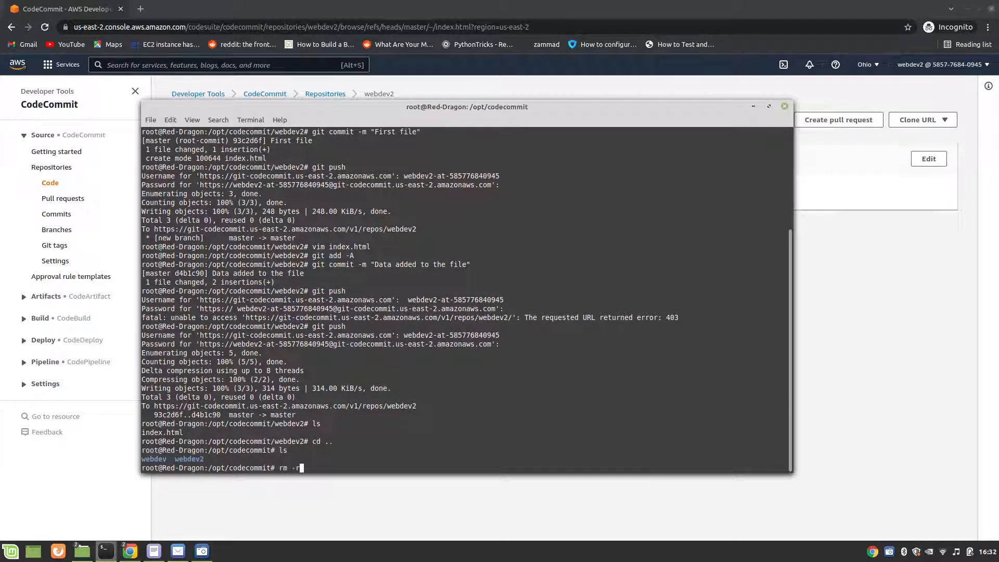
pyautogui.write('f webdev2')
pyautogui.press('Return')
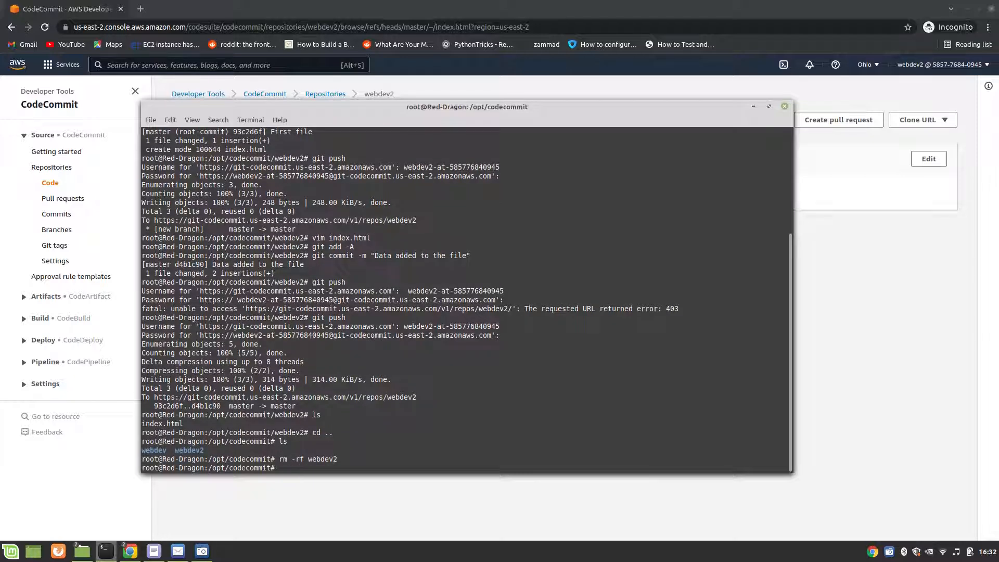
pyautogui.press('Up')
pyautogui.press('Up')
pyautogui.press('Up')
pyautogui.press('Up')
pyautogui.press('Up')
pyautogui.press('Up')
pyautogui.press('Up')
pyautogui.press('Up')
pyautogui.press('Up')
pyautogui.press('Up')
pyautogui.press('Up')
pyautogui.press('Up')
pyautogui.press('Up')
pyautogui.press('Up')
pyautogui.press('Up')
pyautogui.press('Up')
pyautogui.press('Up')
pyautogui.press('Up')
pyautogui.press('Down')
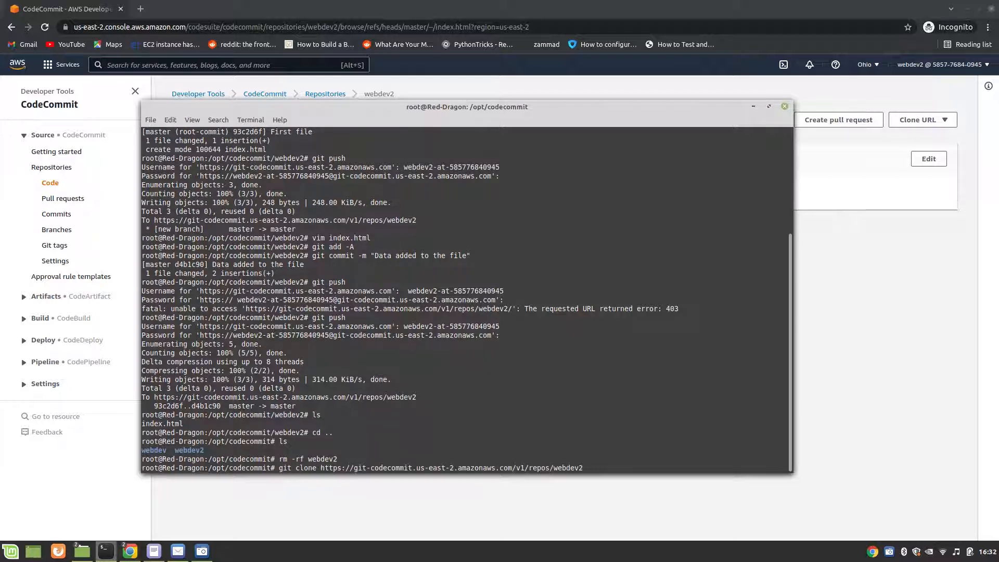
pyautogui.press('Return')
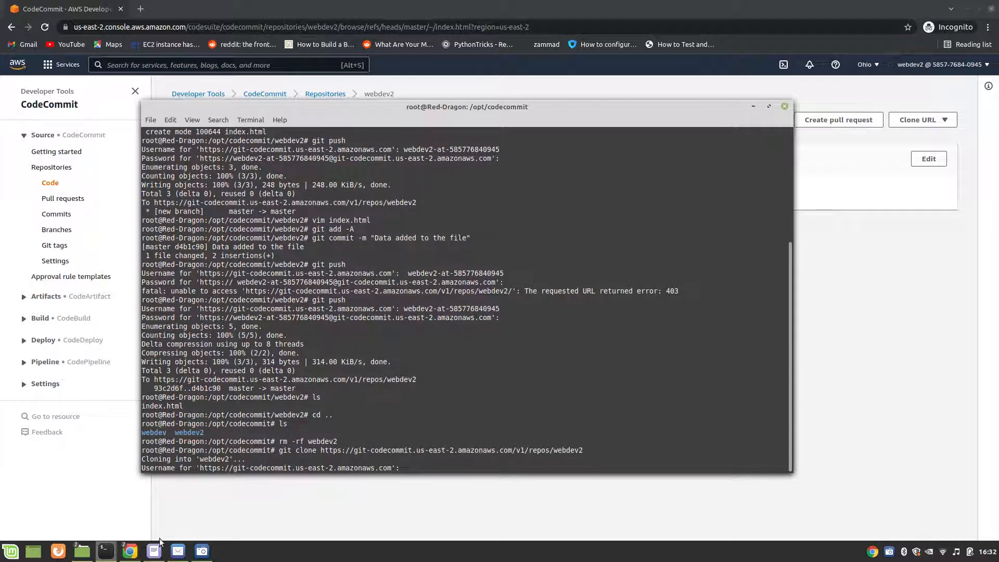
# Step: Copy the Git credentials user name from the unsaved text document and submit it at the clone's Username prompt
pyautogui.moveTo(155, 550)
pyautogui.click(164, 479)
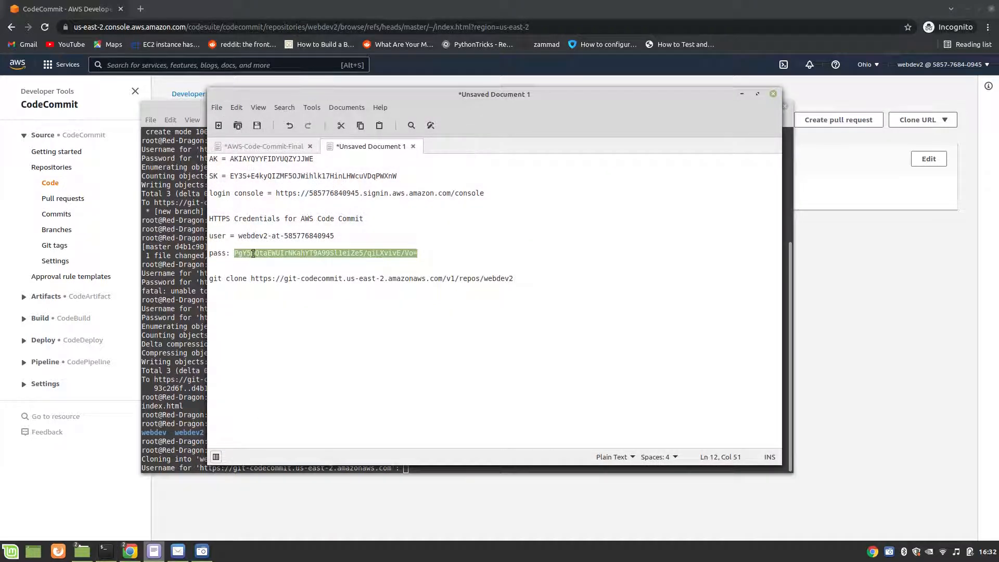
pyautogui.moveTo(238, 236); pyautogui.dragTo(344, 238)
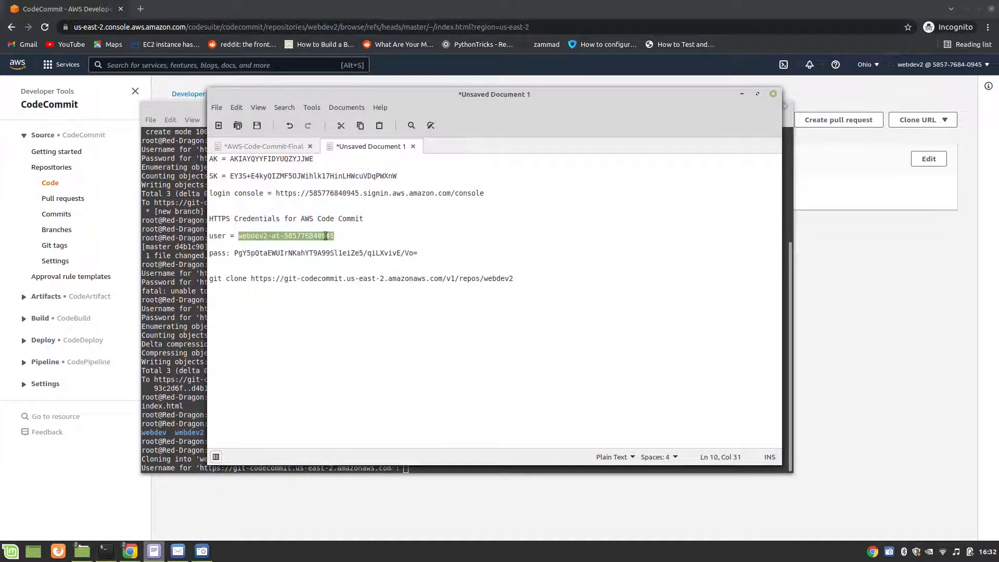
pyautogui.rightClick(326, 236)
pyautogui.click(346, 285)
pyautogui.click(169, 399)
pyautogui.rightClick(468, 458)
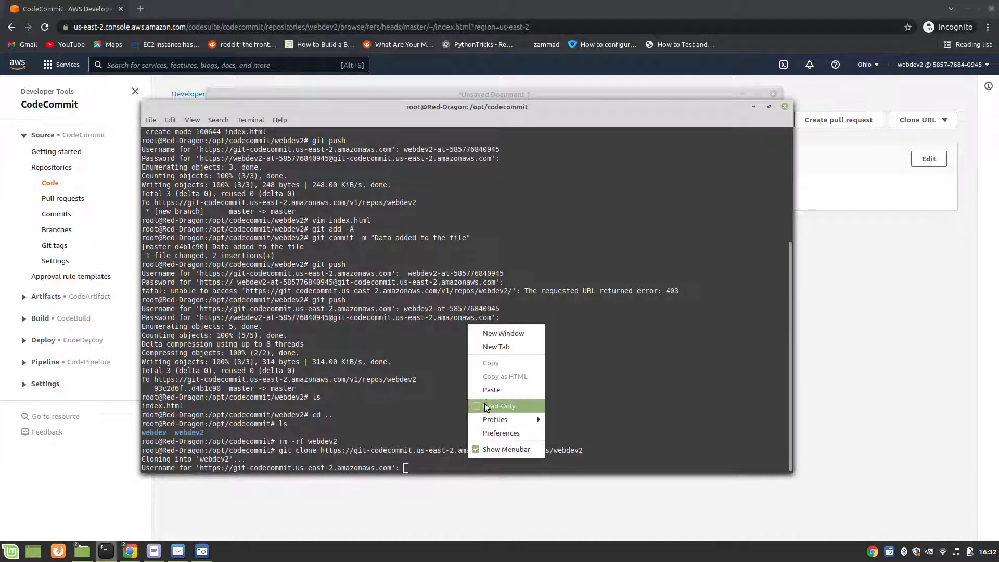
pyautogui.click(491, 390)
pyautogui.press('Return')
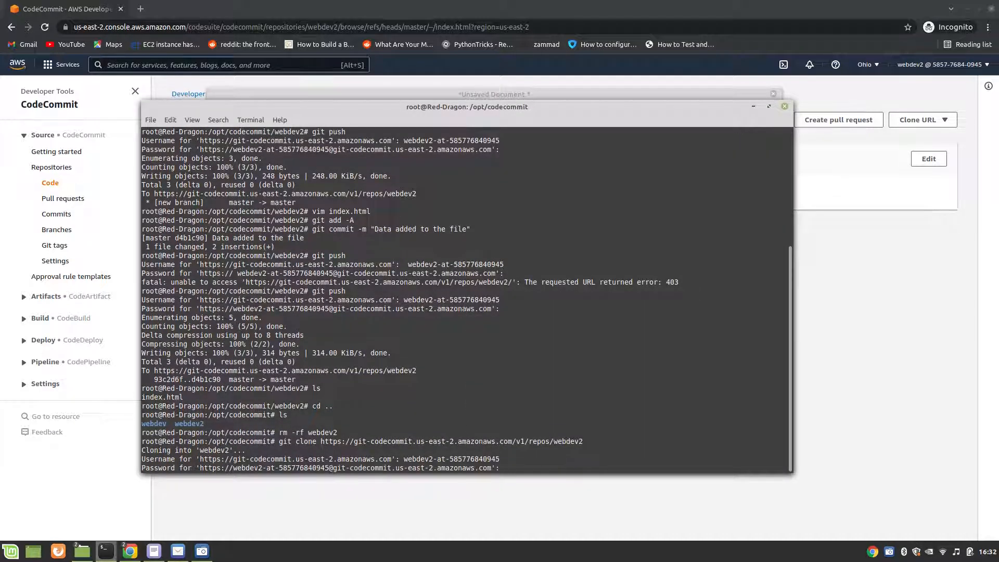
# Step: Copy the Git credentials password from the unsaved text document and submit it at the clone's Password prompt
pyautogui.click(154, 551)
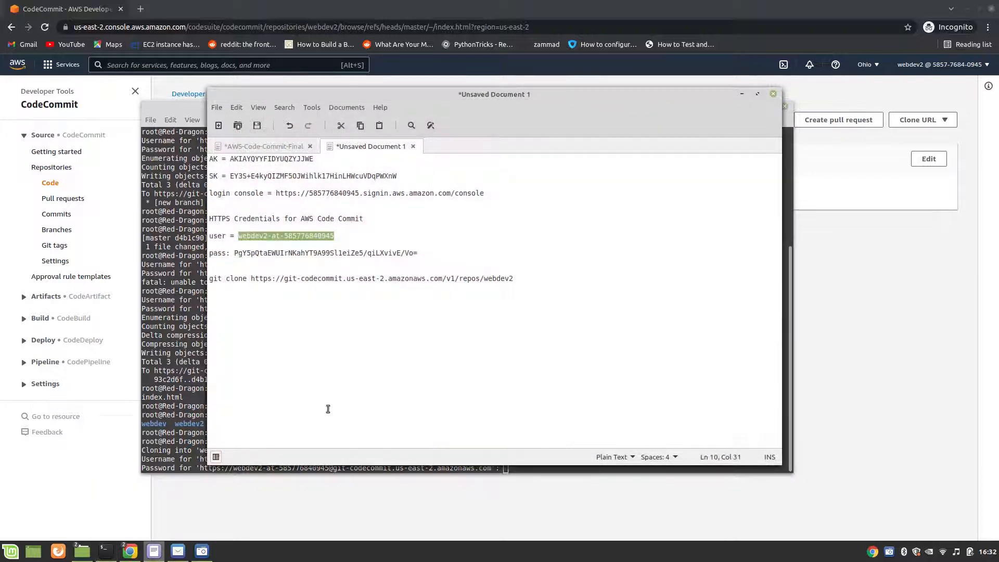
pyautogui.click(237, 253)
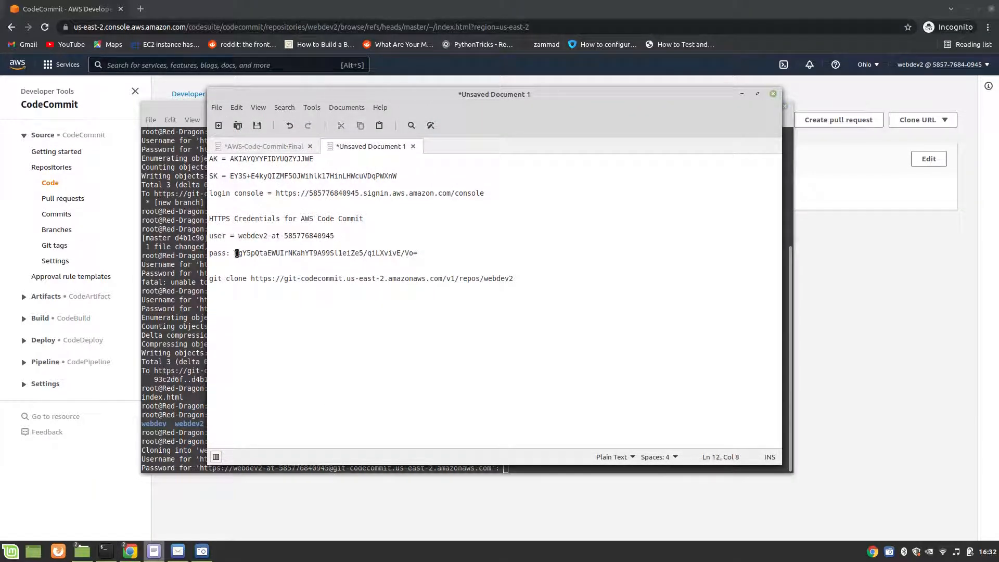
pyautogui.moveTo(233, 252); pyautogui.dragTo(419, 253)
pyautogui.rightClick(411, 253)
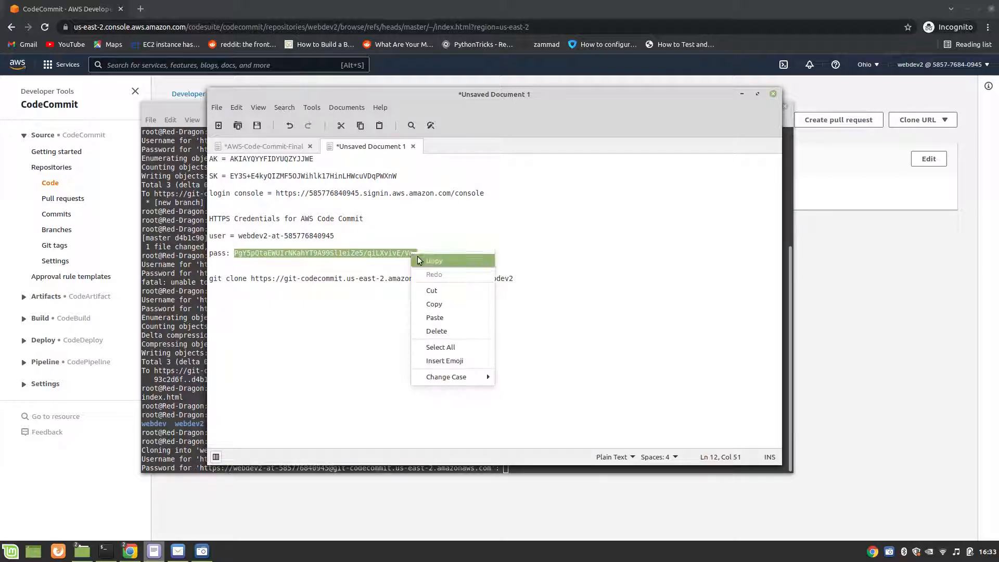
pyautogui.click(427, 304)
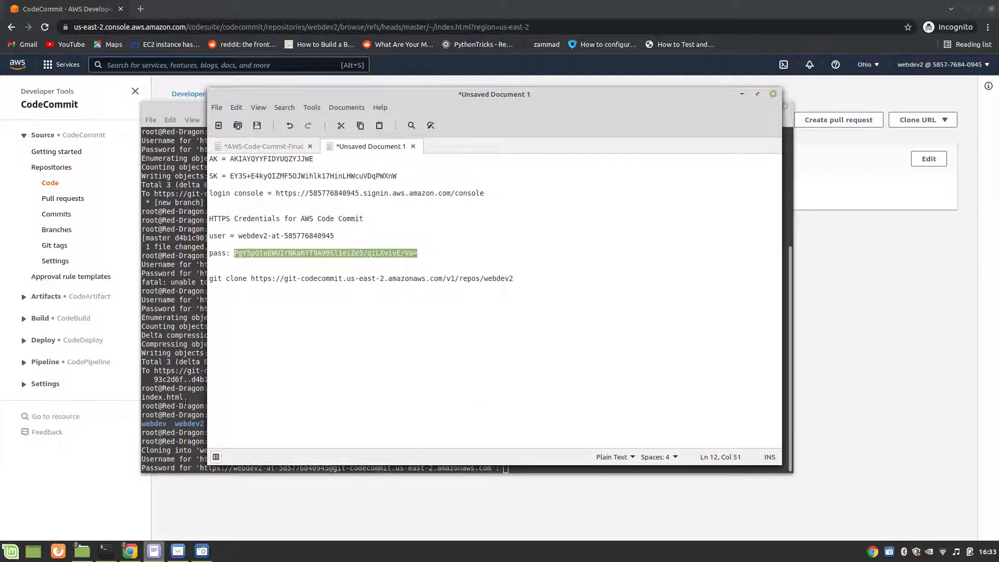
pyautogui.click(191, 398)
pyautogui.rightClick(535, 460)
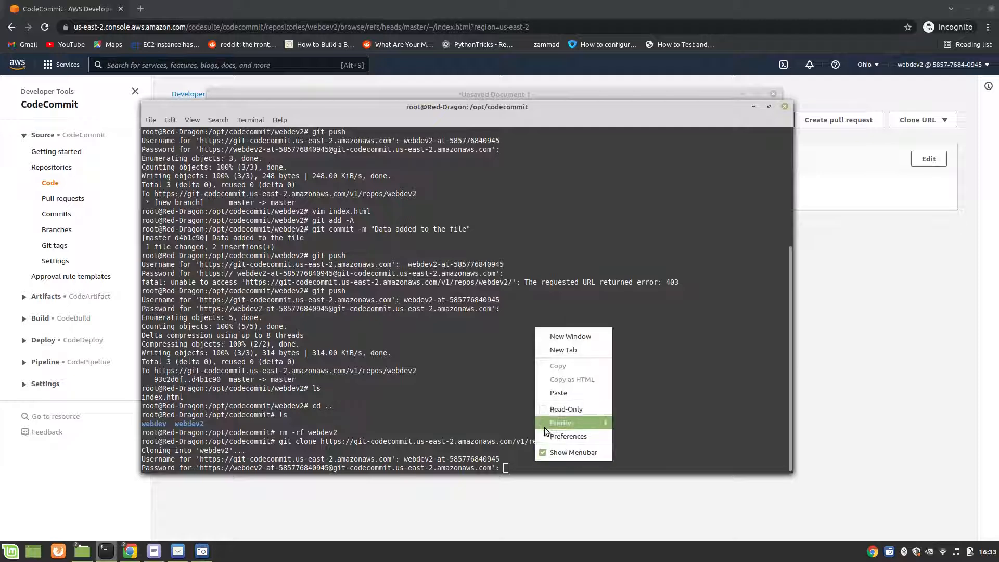
pyautogui.click(555, 394)
pyautogui.press('Return')
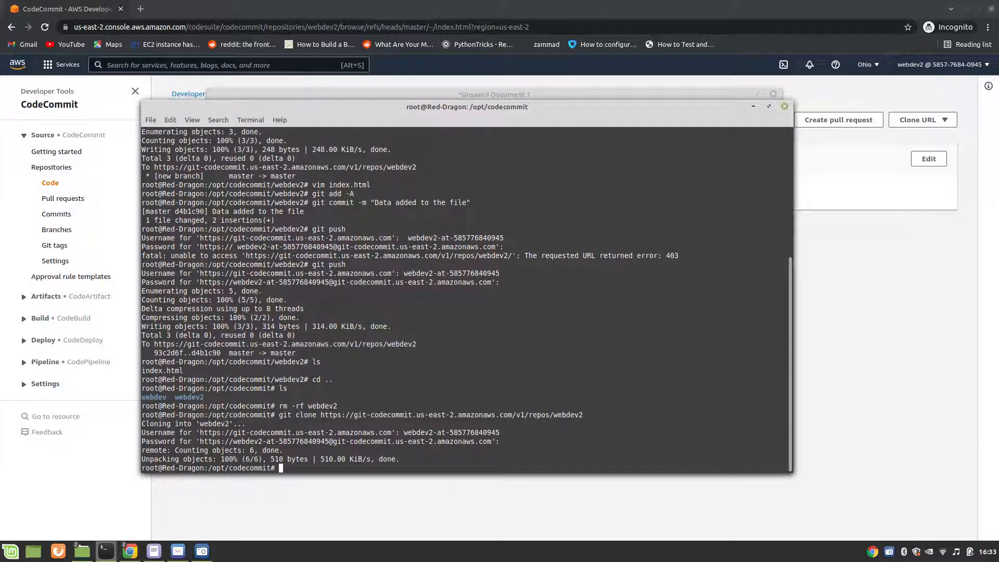
# Step: Enter the freshly cloned webdev2 folder, list its files and print index.html with cat to check its content
pyautogui.write('ls')
pyautogui.press('Return')
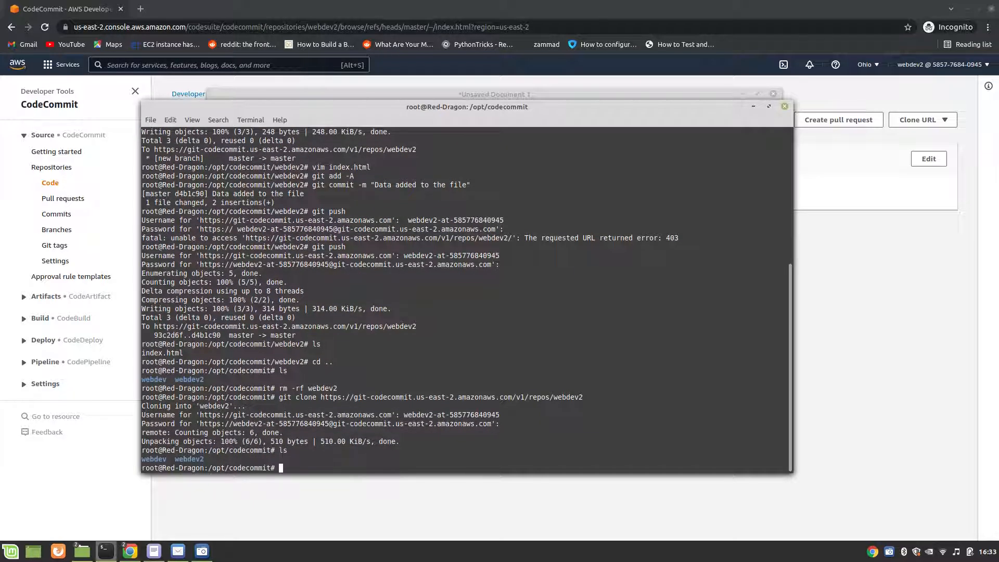
pyautogui.write('cd webdev2/')
pyautogui.press('Return')
pyautogui.write('ls')
pyautogui.press('Return')
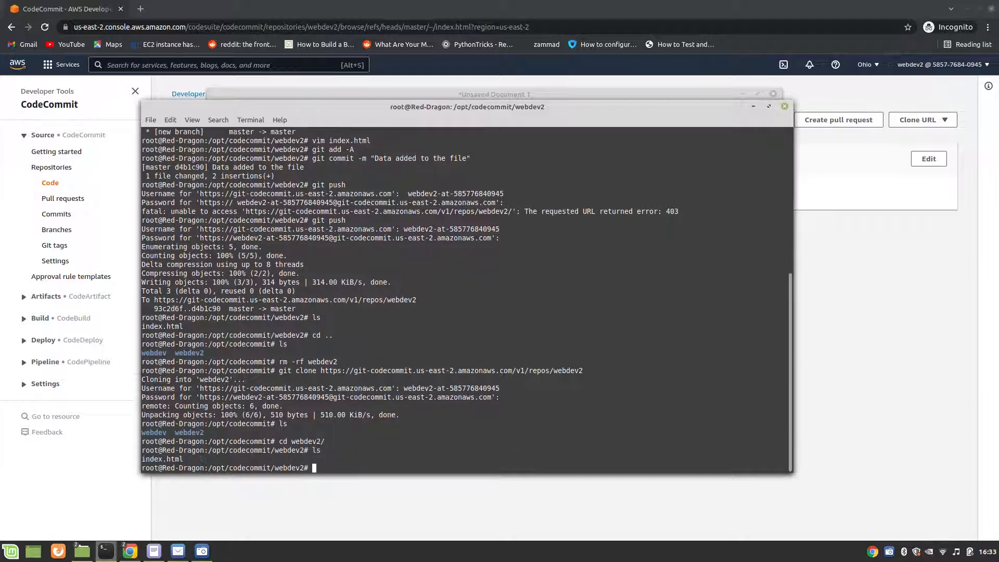
pyautogui.write('cat index.html')
pyautogui.press('Return')
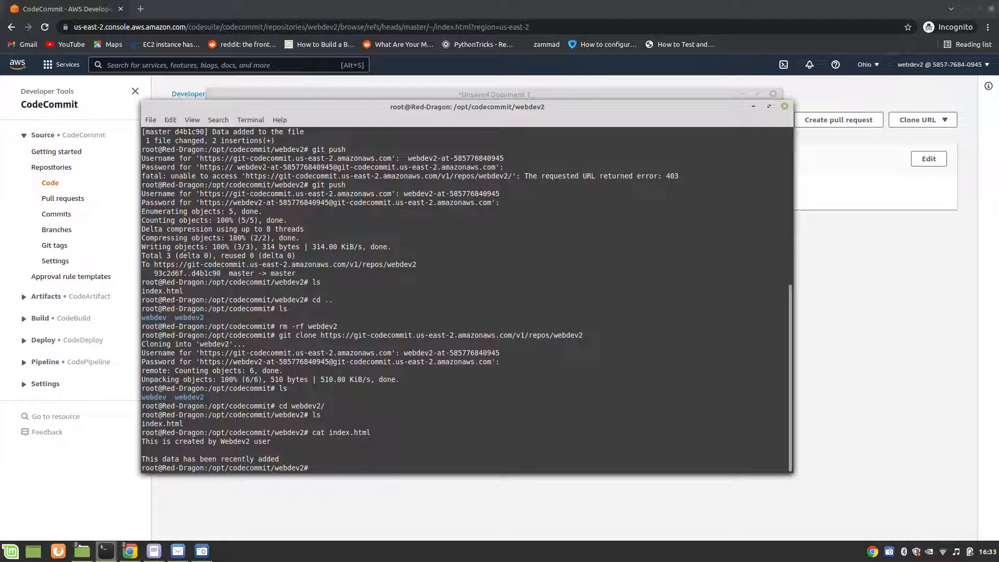